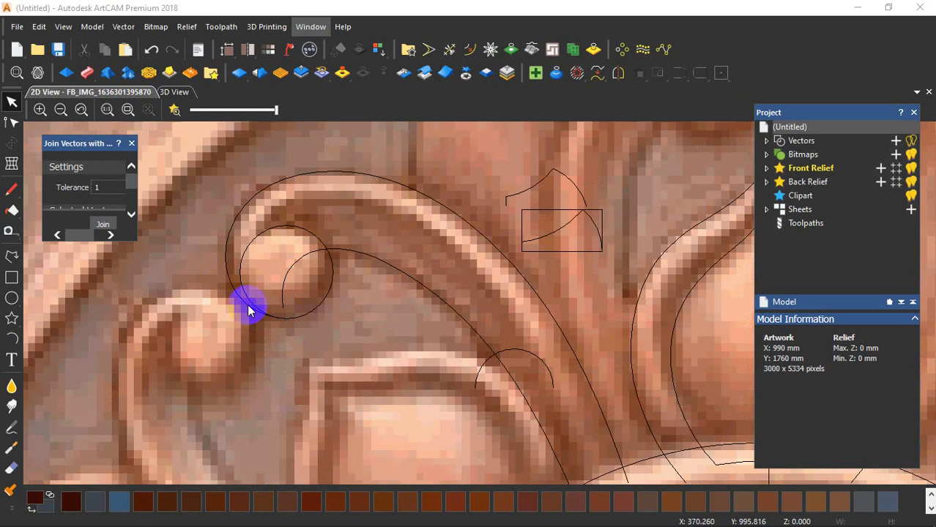
- Examine the traced scroll curves and the petal's base vector around the central ring, leaving nothing selected
{"action": "left_click", "coordinate": [249, 312]}
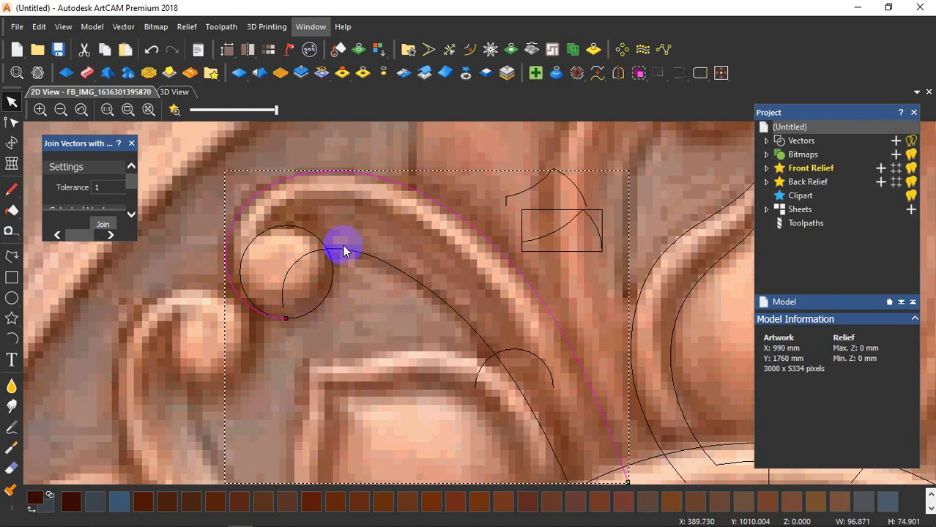
{"action": "scroll", "coordinate": [360, 272], "scroll_direction": "down", "scroll_amount": 2}
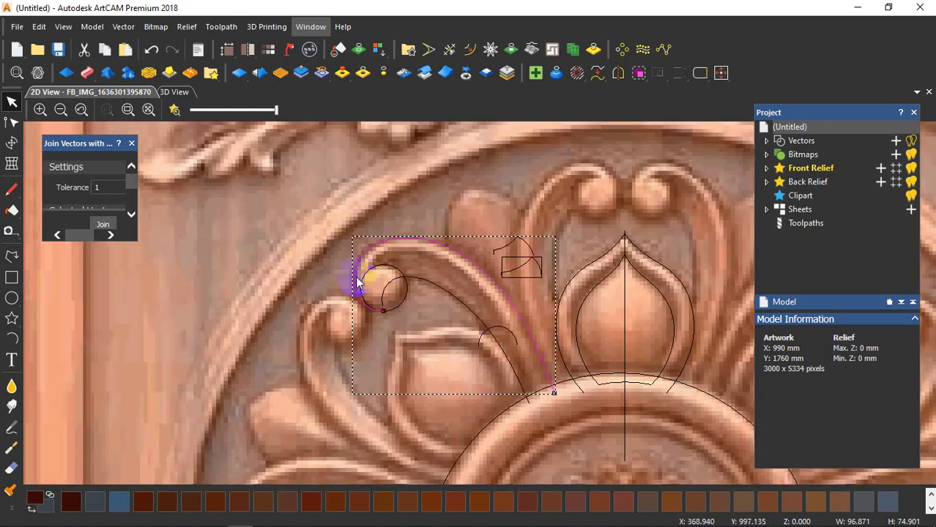
{"action": "scroll", "coordinate": [421, 287], "scroll_direction": "up", "scroll_amount": 2}
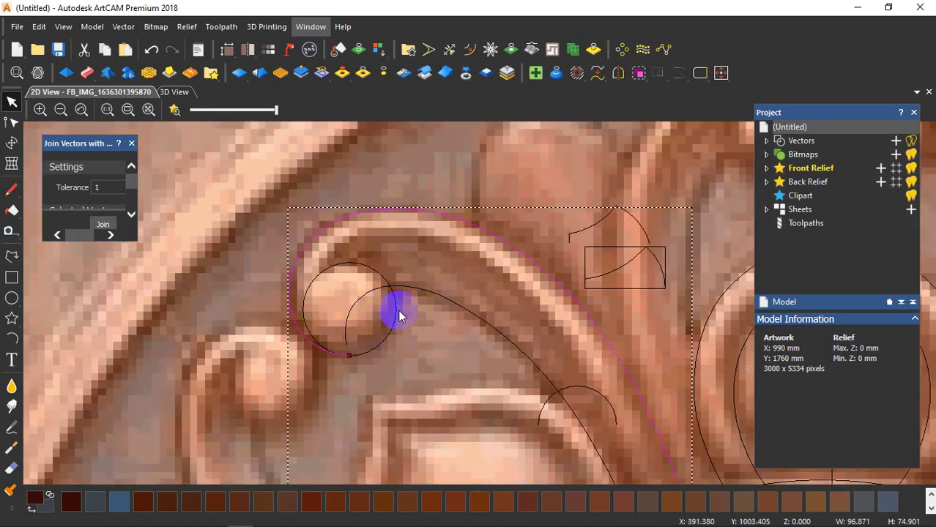
{"action": "scroll", "coordinate": [439, 329], "scroll_direction": "down", "scroll_amount": 2}
{"action": "scroll", "coordinate": [532, 323], "scroll_direction": "up", "scroll_amount": 1}
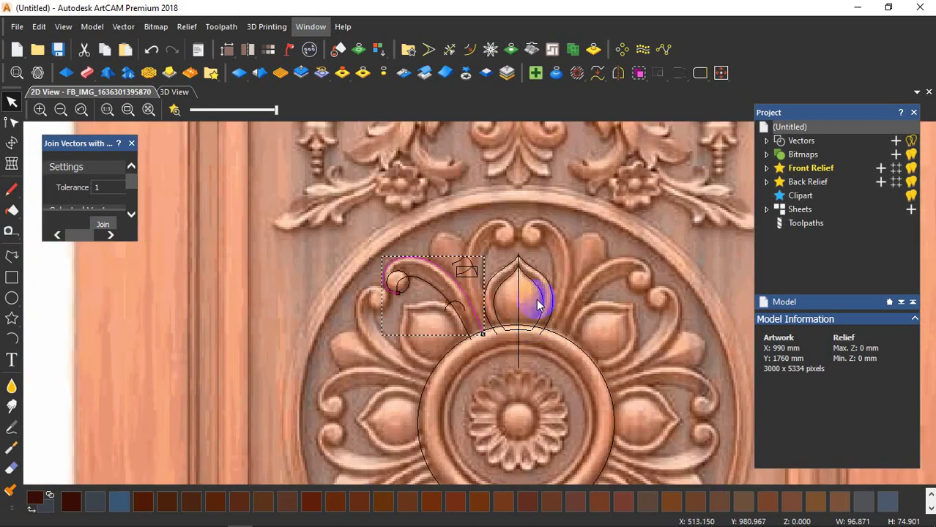
{"action": "scroll", "coordinate": [538, 305], "scroll_direction": "up", "scroll_amount": 1}
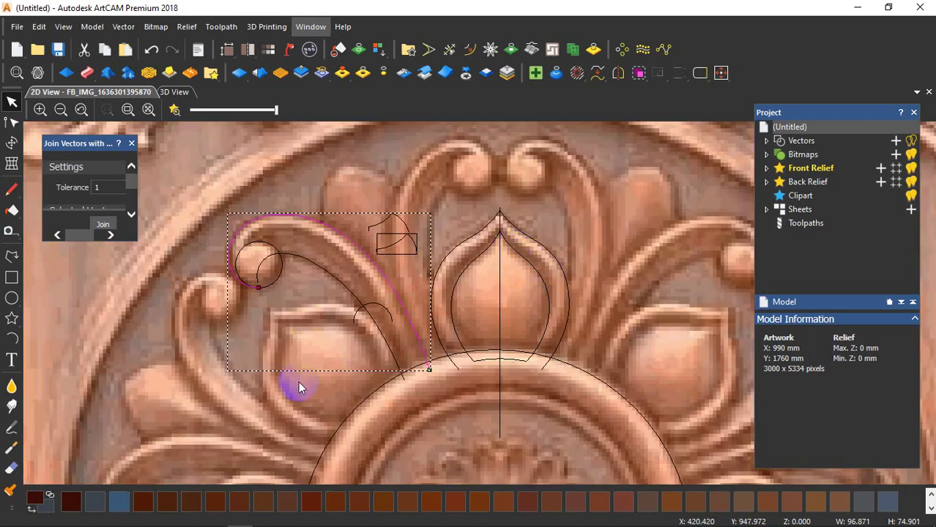
{"action": "left_click", "coordinate": [518, 361]}
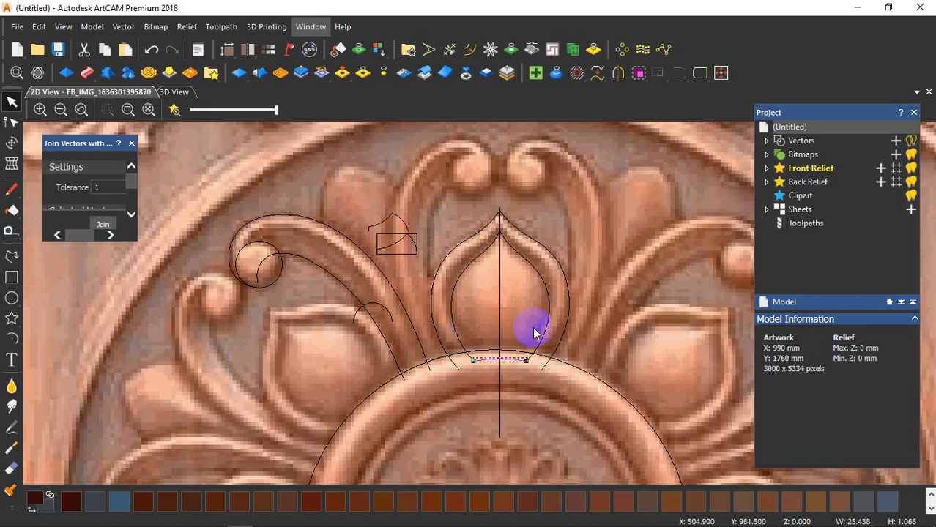
{"action": "left_click", "coordinate": [464, 290]}
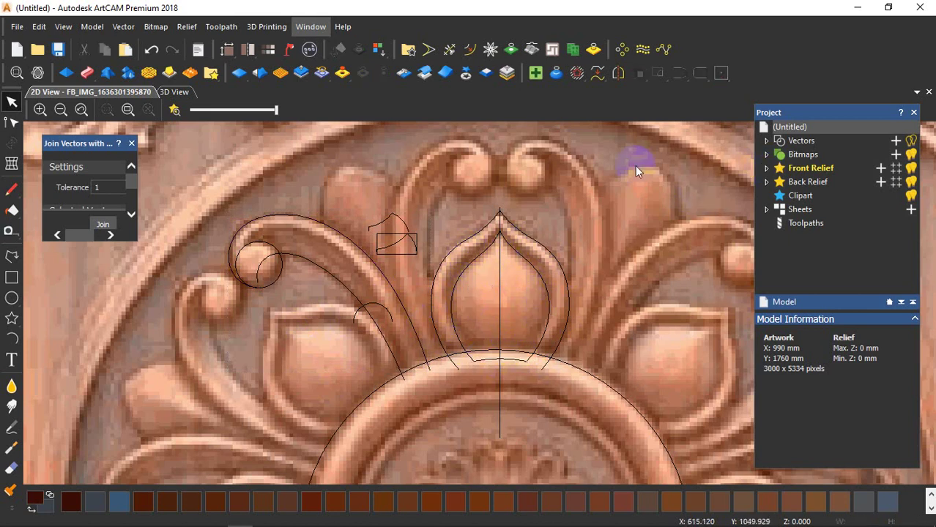
- Adjust the model resolution to the maximum available, 3000 x 5334 pixels
{"action": "left_click", "coordinate": [92, 26]}
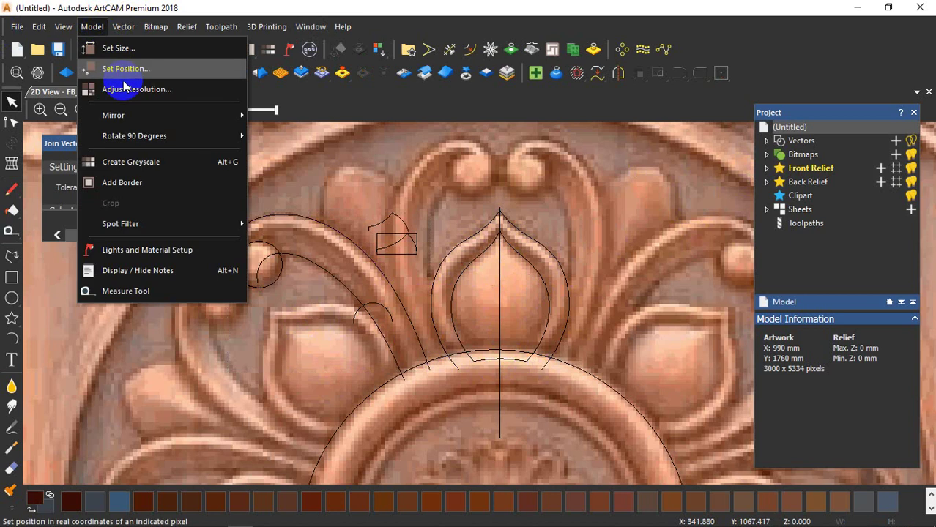
{"action": "left_click", "coordinate": [201, 92]}
{"action": "left_click_drag", "start_coordinate": [834, 197], "coordinate": [927, 198]}
{"action": "left_click", "coordinate": [867, 284]}
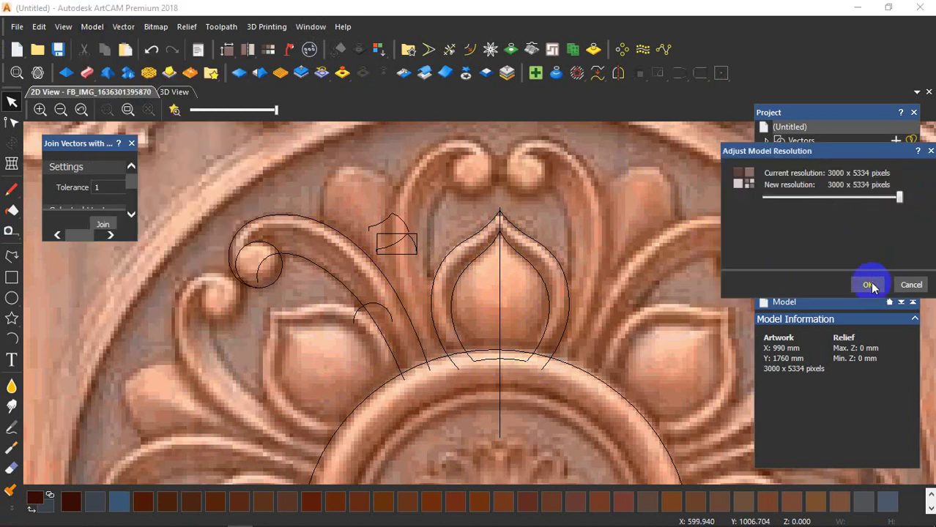
{"action": "left_click", "coordinate": [829, 254]}
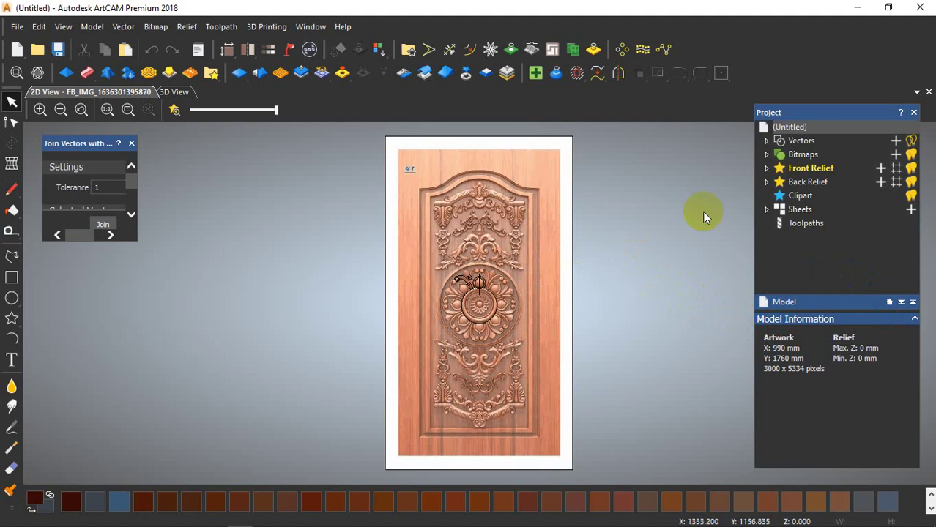
- Add a new layer under Front Relief, delete the original Relief Layer and make Relief Layer 1 active
{"action": "left_click", "coordinate": [763, 170]}
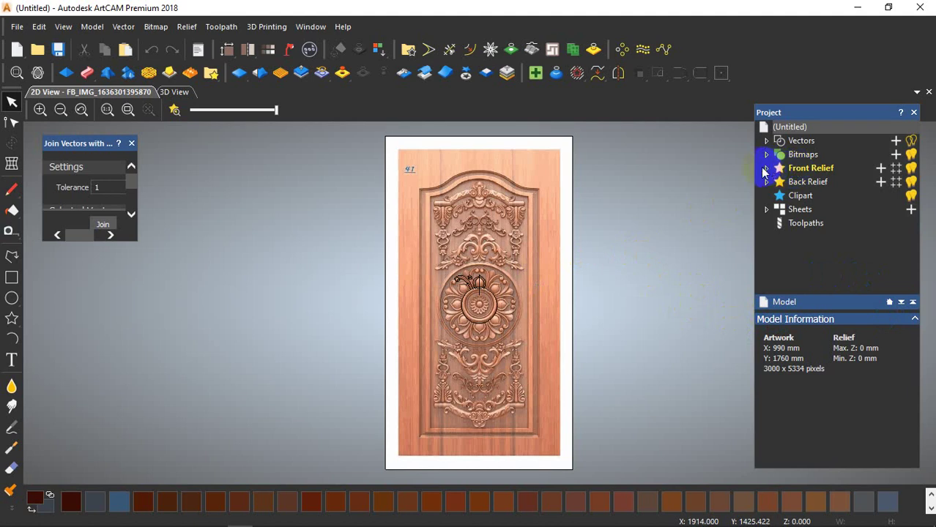
{"action": "left_click", "coordinate": [880, 167]}
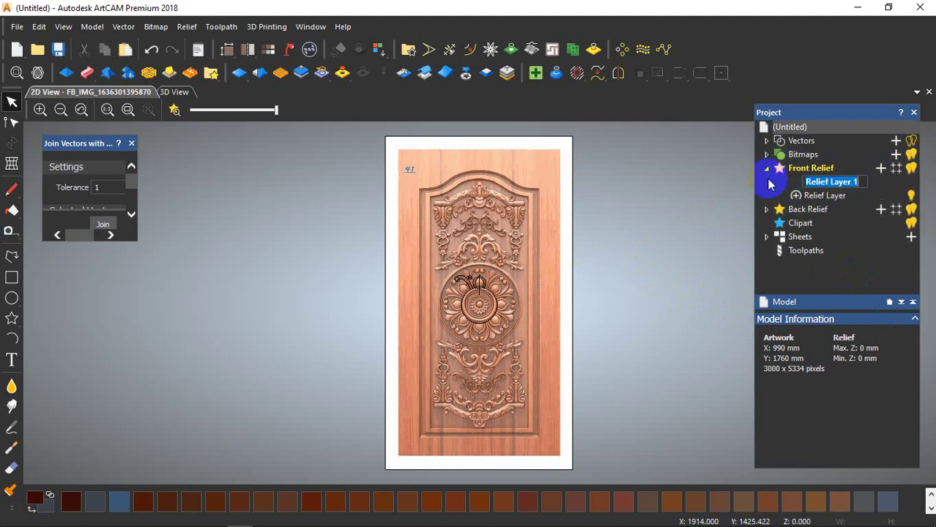
{"action": "left_click", "coordinate": [811, 196]}
{"action": "right_click", "coordinate": [815, 197]}
{"action": "left_click", "coordinate": [811, 280]}
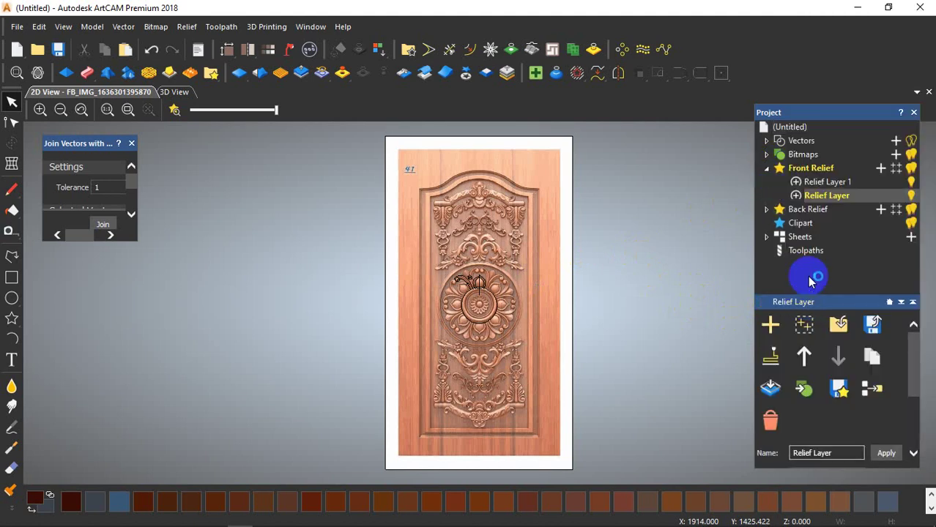
{"action": "left_click", "coordinate": [795, 183]}
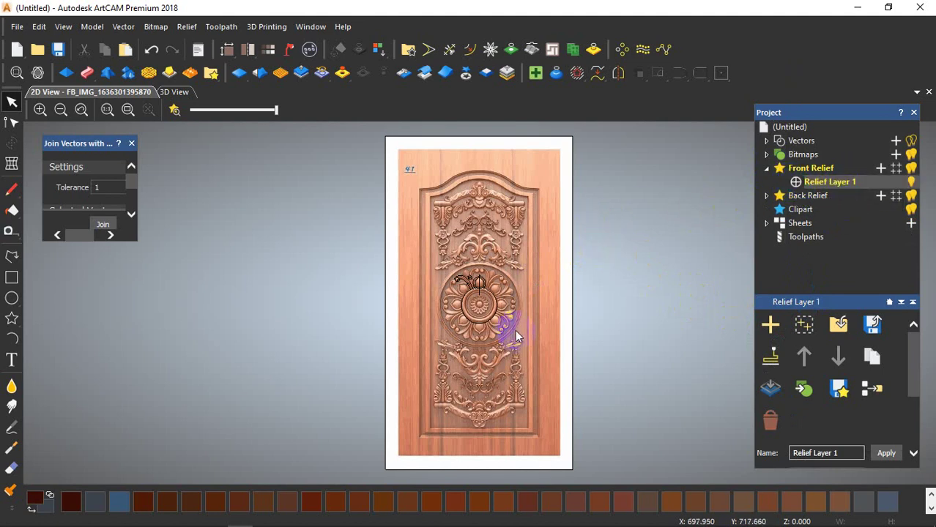
- In the 3D view, open the Shape Editor for the small circle at the scroll's end and choose the Round profile
{"action": "scroll", "coordinate": [498, 315], "scroll_direction": "up", "scroll_amount": 4}
{"action": "scroll", "coordinate": [476, 278], "scroll_direction": "down", "scroll_amount": 2}
{"action": "scroll", "coordinate": [439, 264], "scroll_direction": "up", "scroll_amount": 3}
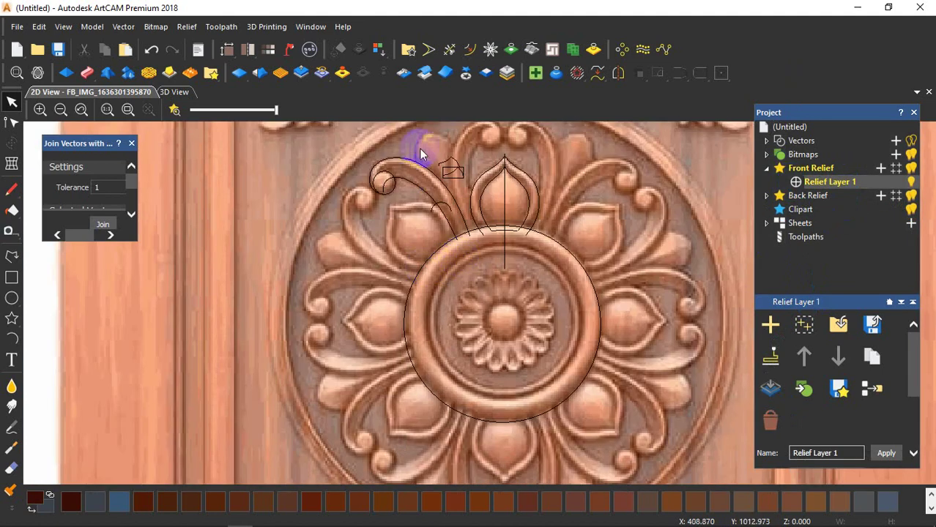
{"action": "scroll", "coordinate": [425, 189], "scroll_direction": "up", "scroll_amount": 2}
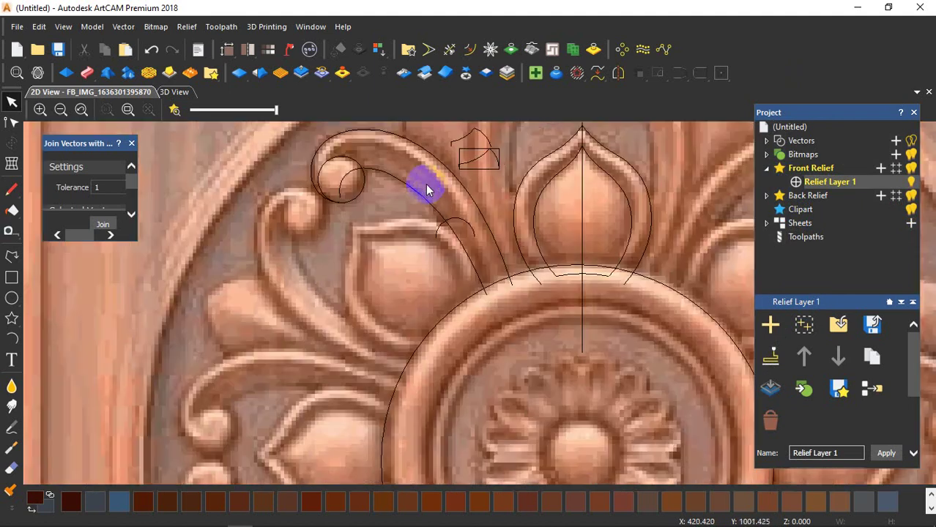
{"action": "scroll", "coordinate": [464, 249], "scroll_direction": "down", "scroll_amount": 2}
{"action": "left_click", "coordinate": [174, 92]}
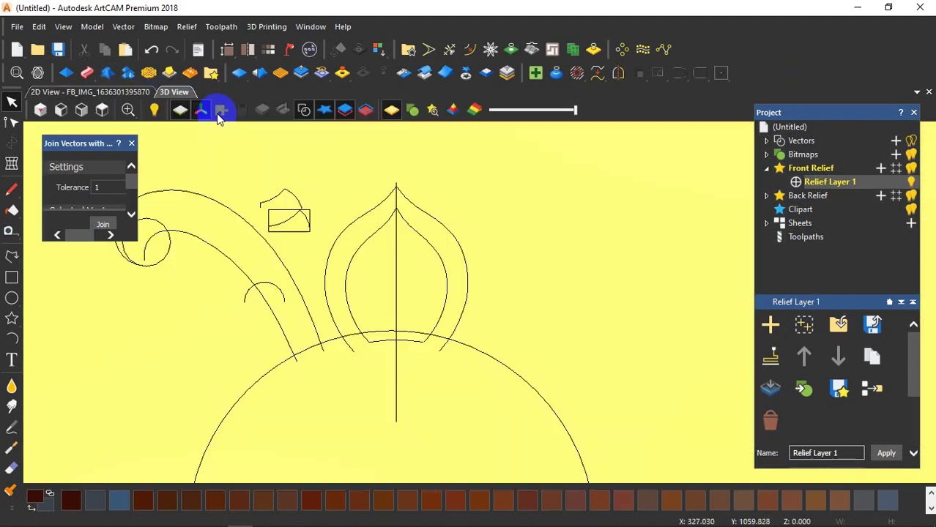
{"action": "scroll", "coordinate": [518, 333], "scroll_direction": "down", "scroll_amount": 2}
{"action": "scroll", "coordinate": [282, 269], "scroll_direction": "up", "scroll_amount": 3}
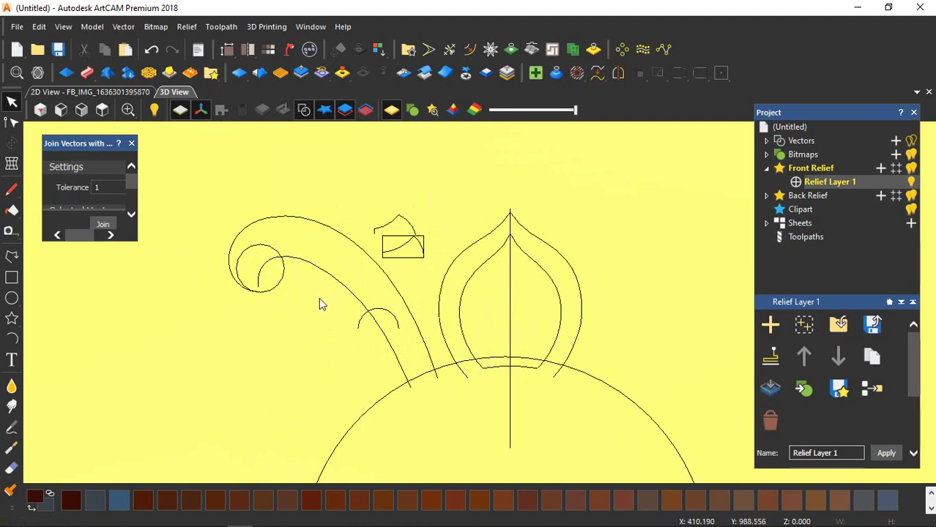
{"action": "left_click", "coordinate": [270, 292]}
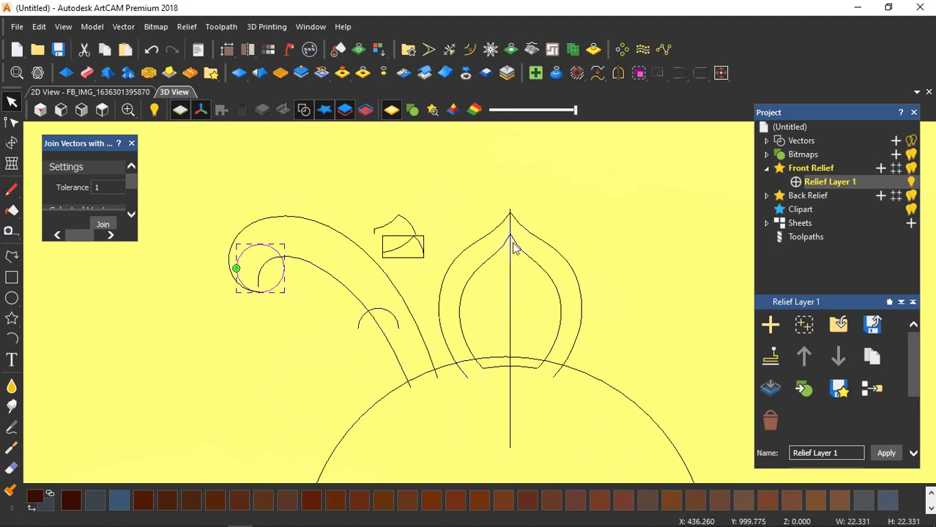
{"action": "left_click", "coordinate": [66, 73]}
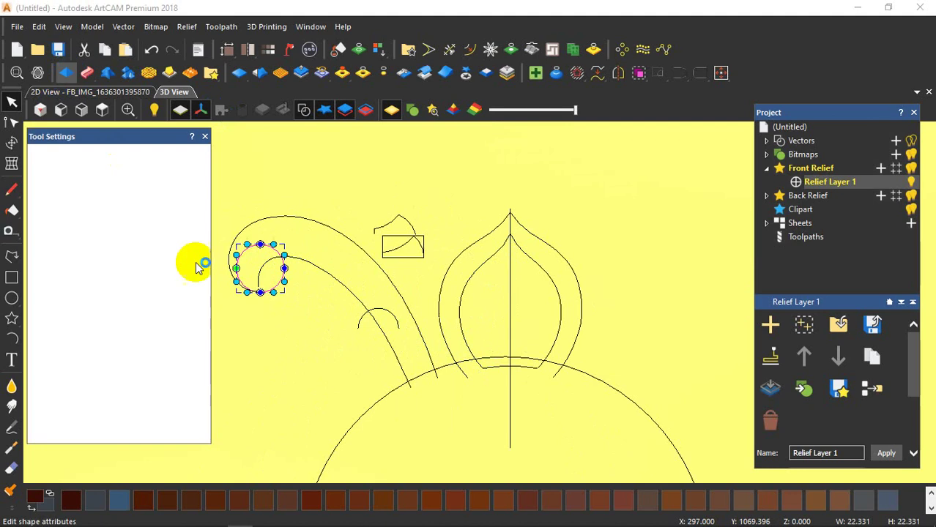
{"action": "left_click", "coordinate": [64, 187]}
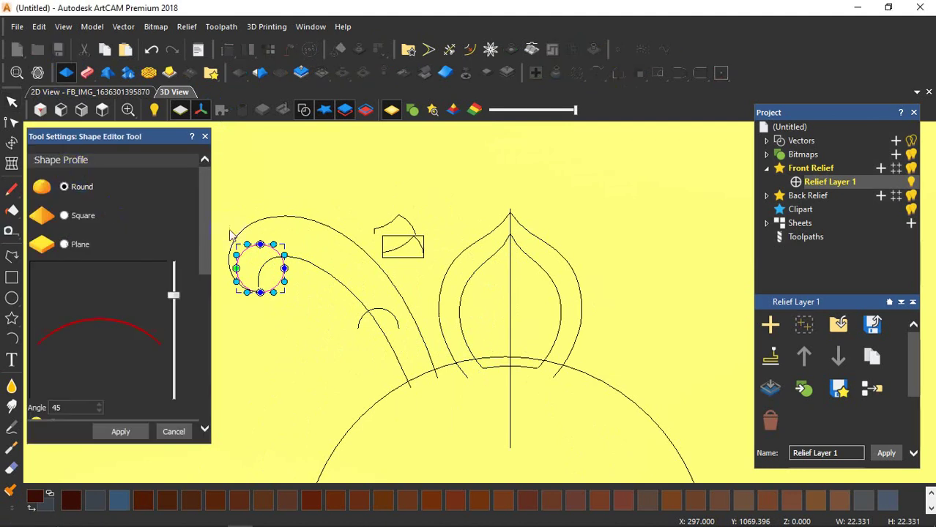
- Raise the round profile's angle to 90 for the small scroll circle
{"action": "scroll", "coordinate": [313, 272], "scroll_direction": "down", "scroll_amount": 2}
{"action": "scroll", "coordinate": [247, 289], "scroll_direction": "up", "scroll_amount": 3}
{"action": "left_click", "coordinate": [174, 295]}
{"action": "left_click_drag", "start_coordinate": [174, 295], "coordinate": [178, 243]}
{"action": "scroll", "coordinate": [108, 338], "scroll_direction": "down", "scroll_amount": 1}
{"action": "scroll", "coordinate": [109, 341], "scroll_direction": "down", "scroll_amount": 4}
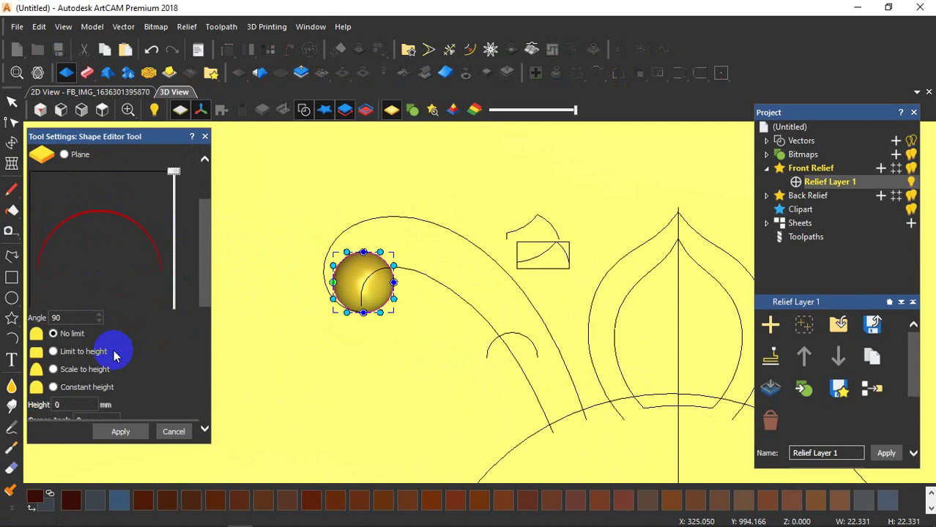
- Set the circle's shape to Limit to height with a height of 9 mm and a start height of 3 mm
{"action": "left_click", "coordinate": [52, 305]}
{"action": "scroll", "coordinate": [58, 322], "scroll_direction": "down", "scroll_amount": 1}
{"action": "scroll", "coordinate": [71, 352], "scroll_direction": "down", "scroll_amount": 3}
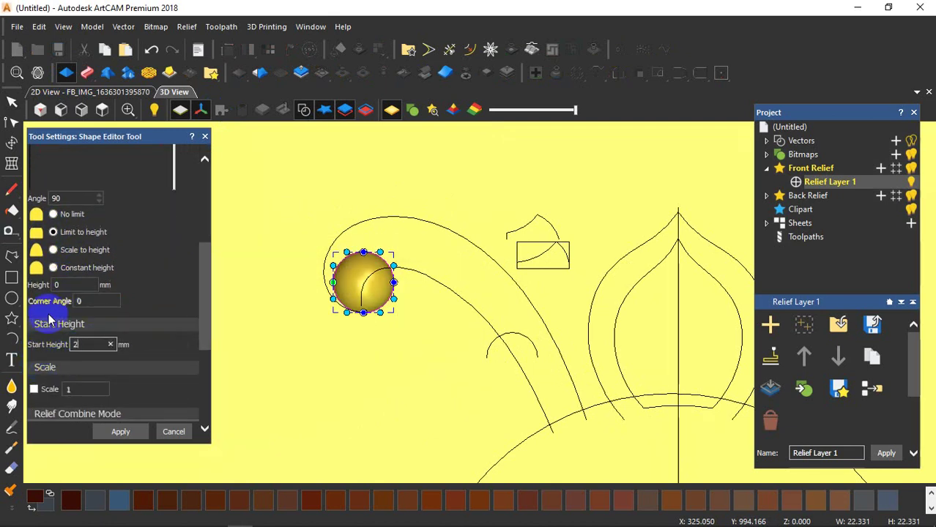
{"action": "left_click", "coordinate": [77, 284]}
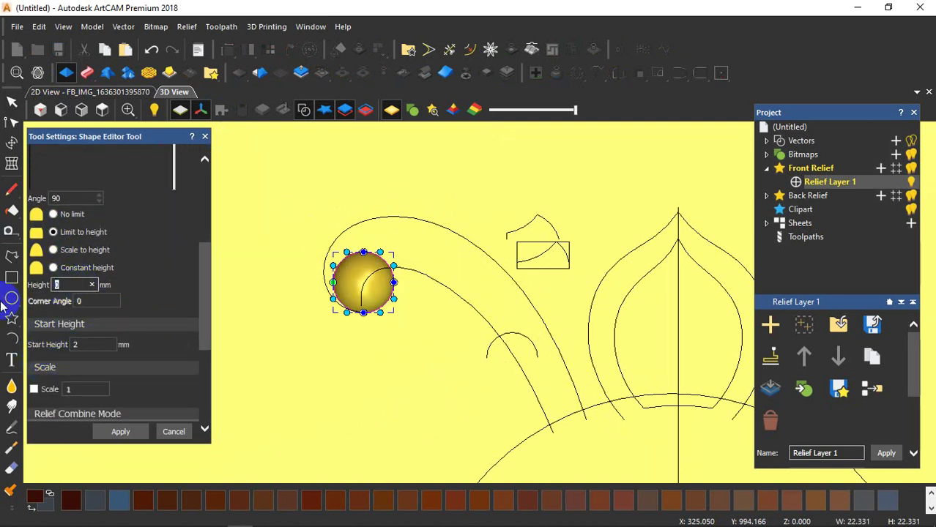
{"action": "left_click", "coordinate": [91, 344]}
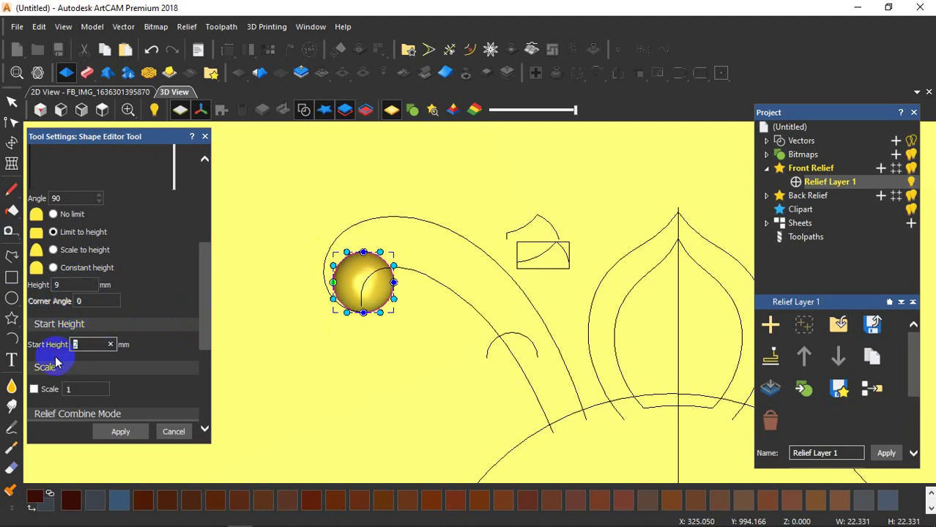
{"action": "type", "text": "3"}
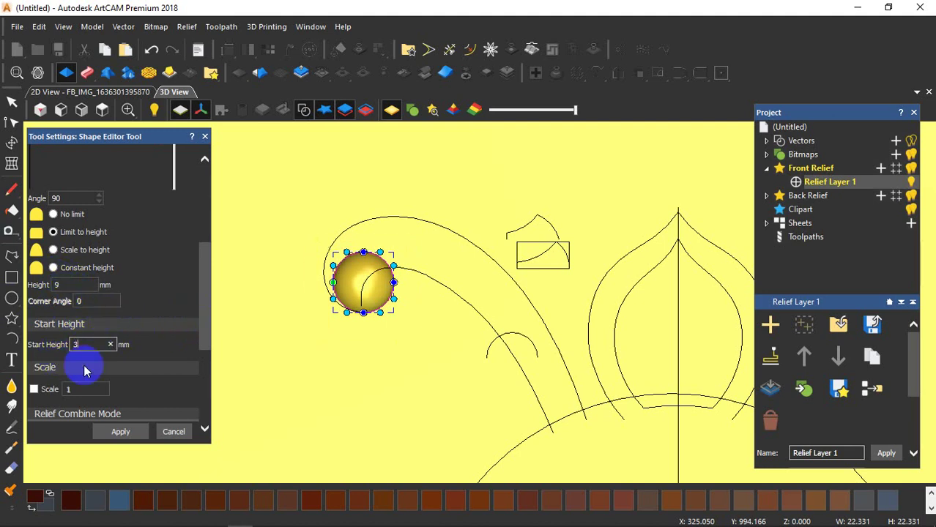
{"action": "scroll", "coordinate": [390, 265], "scroll_direction": "up", "scroll_amount": 3}
{"action": "middle_click_drag", "start_coordinate": [390, 265], "coordinate": [413, 177]}
{"action": "left_click_drag", "start_coordinate": [413, 175], "coordinate": [508, 213]}
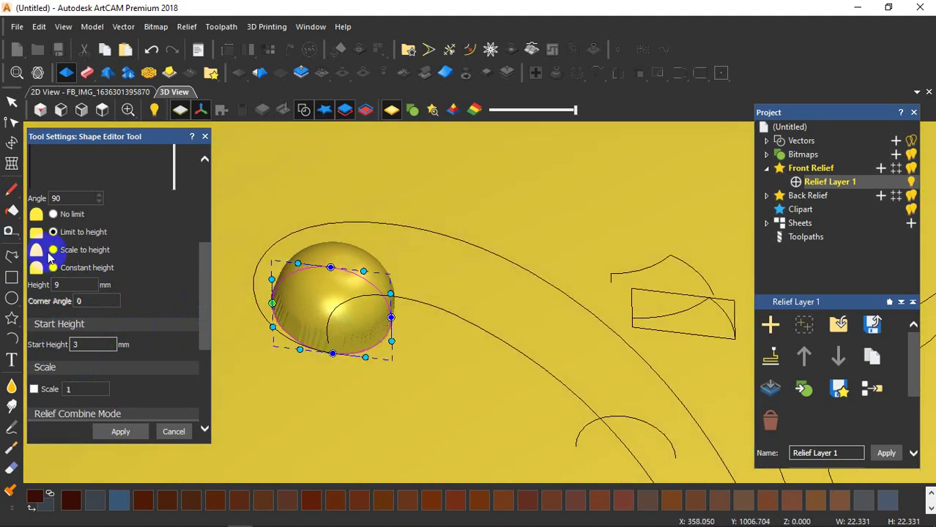
- Change the circle's shape to Constant height with a start height of 2 mm and a height of 10 mm
{"action": "left_click", "coordinate": [53, 267]}
{"action": "left_click_drag", "start_coordinate": [516, 422], "coordinate": [293, 323]}
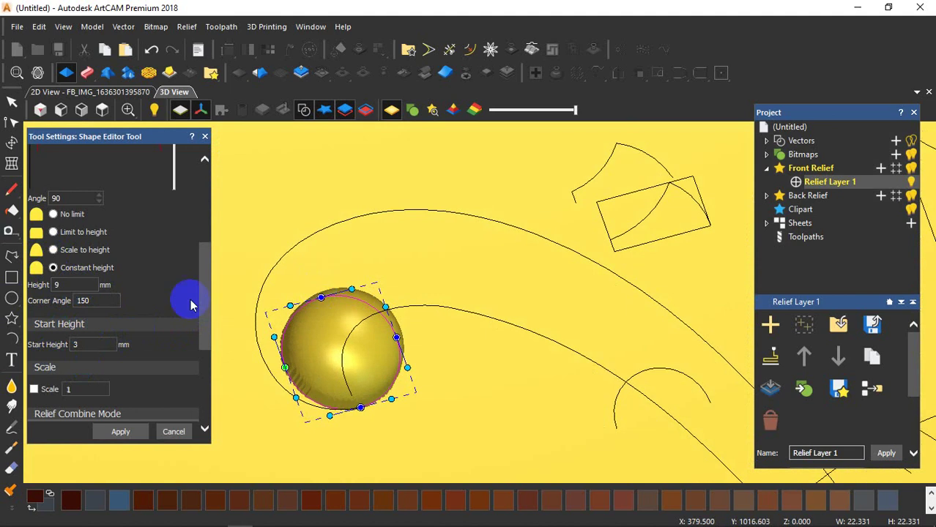
{"action": "left_click", "coordinate": [84, 344]}
{"action": "type", "text": "2"}
{"action": "left_click", "coordinate": [76, 285]}
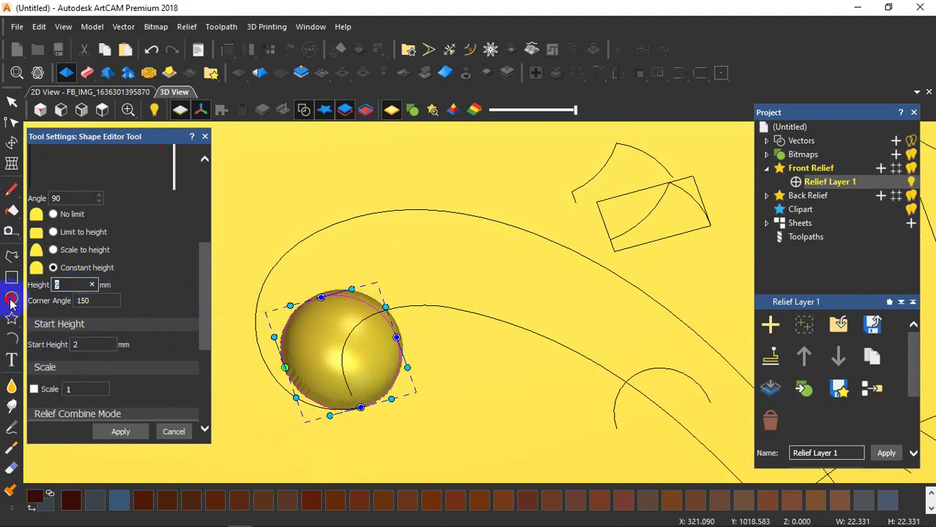
{"action": "type", "text": "10"}
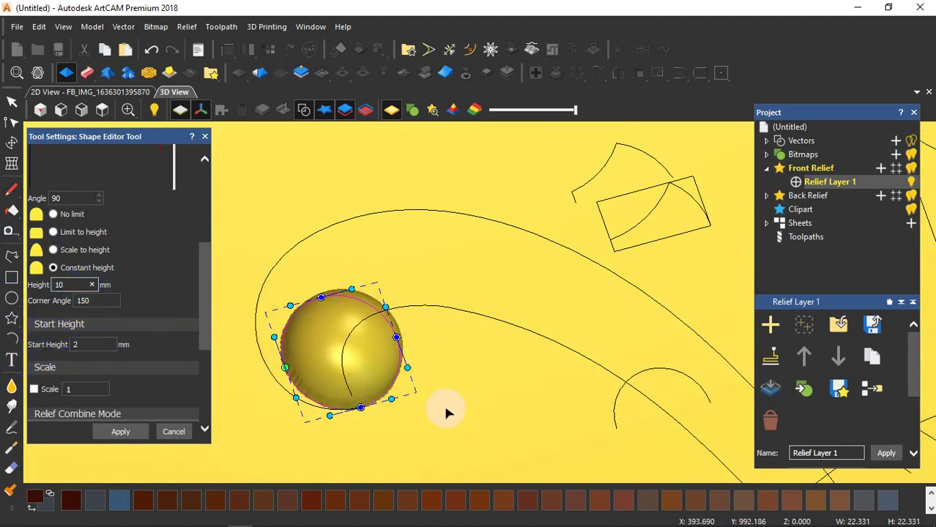
{"action": "left_click_drag", "start_coordinate": [384, 378], "coordinate": [366, 278]}
- Apply the circle's dome to the relief with the Merge High combine mode and close the Shape Editor
{"action": "scroll", "coordinate": [92, 388], "scroll_direction": "down", "scroll_amount": 3}
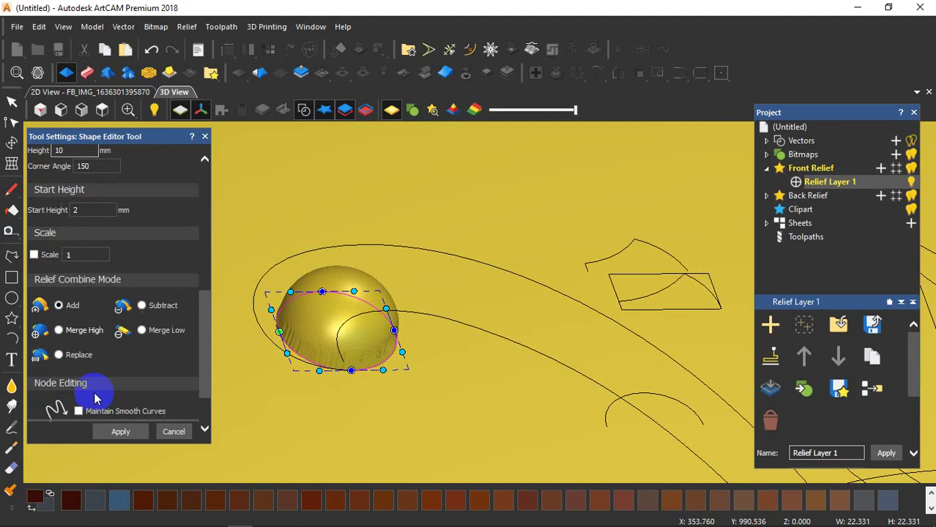
{"action": "left_click", "coordinate": [67, 330]}
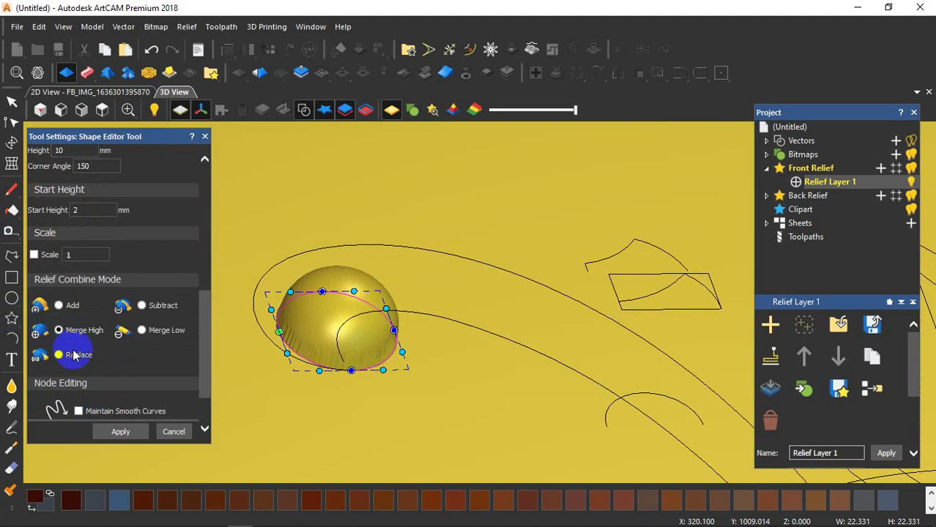
{"action": "left_click", "coordinate": [120, 431]}
{"action": "left_click", "coordinate": [178, 432]}
{"action": "left_click", "coordinate": [290, 235]}
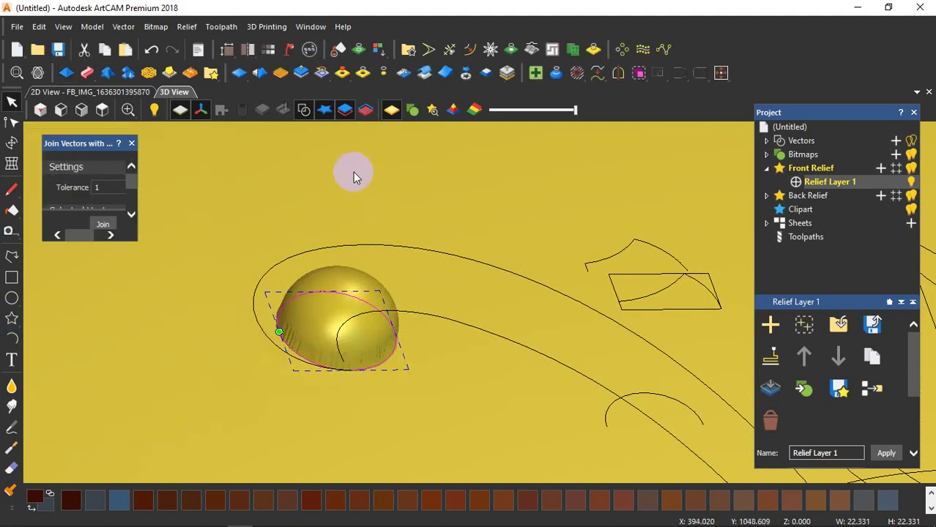
- Add another layer under Front Relief, keeping its default name
{"action": "left_click", "coordinate": [880, 168]}
{"action": "left_click", "coordinate": [782, 187]}
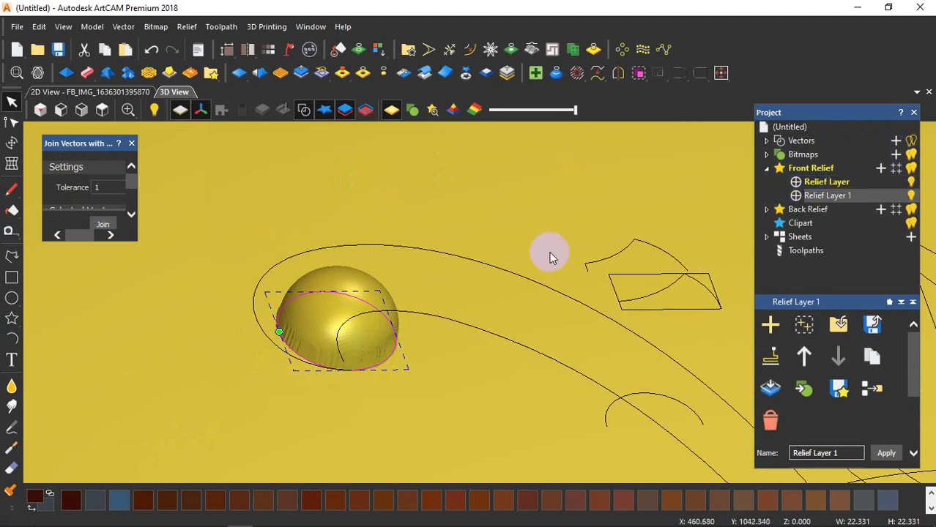
- Node-edit the cross-section curve inside the small rectangle, shifting its peak slightly left along the rectangle's upper edge
{"action": "scroll", "coordinate": [468, 386], "scroll_direction": "down", "scroll_amount": 5}
{"action": "scroll", "coordinate": [520, 394], "scroll_direction": "up", "scroll_amount": 3}
{"action": "scroll", "coordinate": [454, 353], "scroll_direction": "down", "scroll_amount": 2}
{"action": "middle_click_drag", "start_coordinate": [483, 315], "coordinate": [522, 223]}
{"action": "scroll", "coordinate": [553, 216], "scroll_direction": "up", "scroll_amount": 3}
{"action": "scroll", "coordinate": [521, 284], "scroll_direction": "up", "scroll_amount": 4}
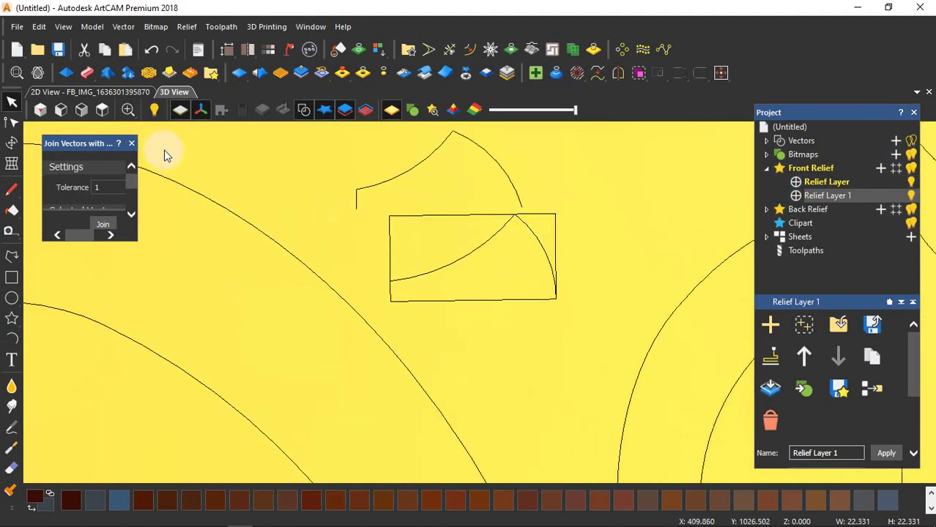
{"action": "left_click", "coordinate": [101, 110]}
{"action": "scroll", "coordinate": [478, 288], "scroll_direction": "up", "scroll_amount": 5}
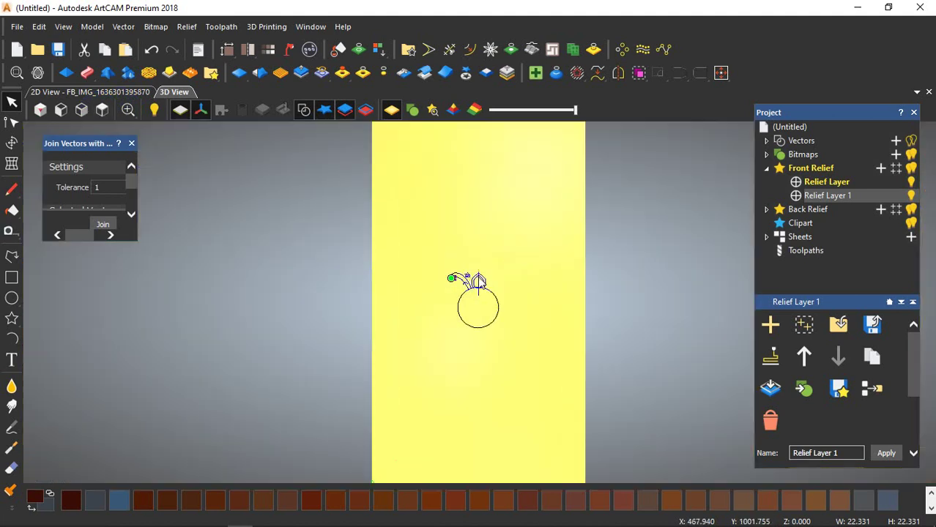
{"action": "scroll", "coordinate": [393, 221], "scroll_direction": "up", "scroll_amount": 2}
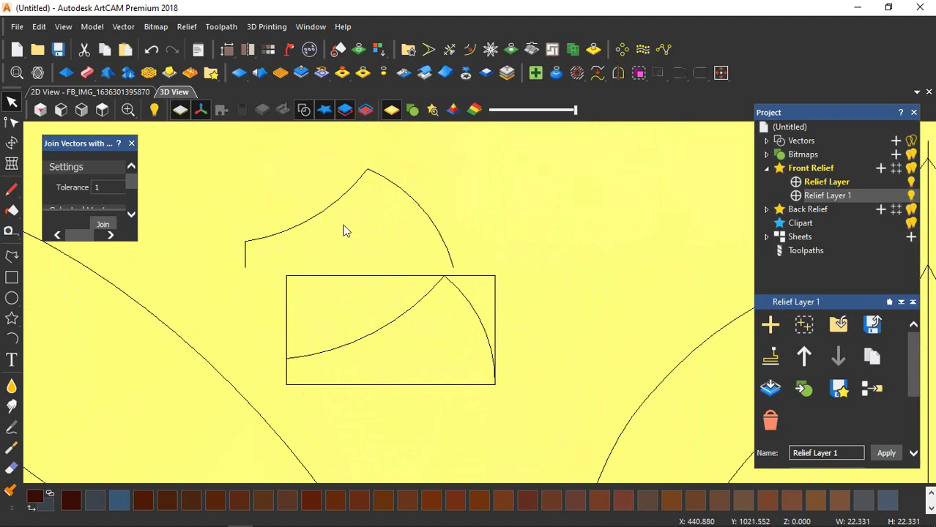
{"action": "left_click", "coordinate": [395, 326]}
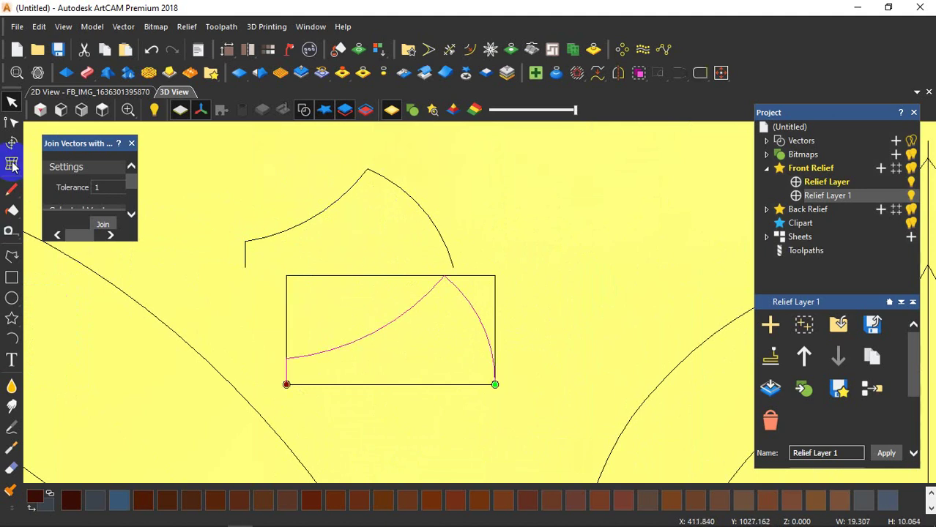
{"action": "left_click", "coordinate": [12, 122]}
{"action": "left_click_drag", "start_coordinate": [445, 277], "coordinate": [429, 279]}
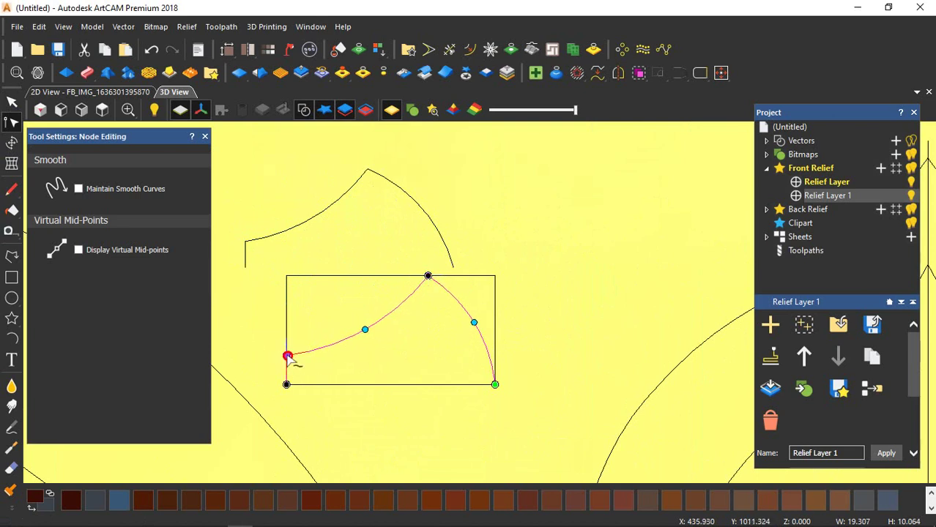
- Lower the peak and the left start node of the cross-section curve inside the small rectangle
{"action": "left_click_drag", "start_coordinate": [429, 276], "coordinate": [428, 290]}
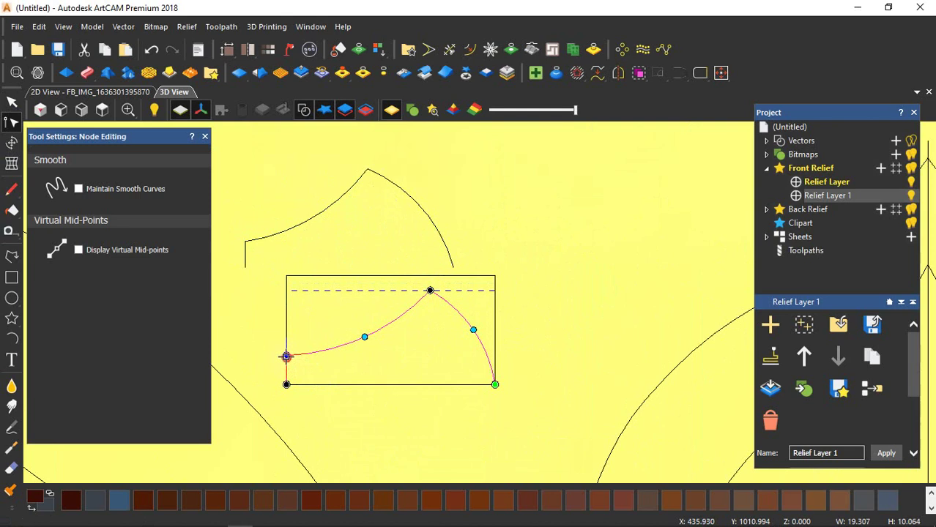
{"action": "left_click_drag", "start_coordinate": [285, 356], "coordinate": [286, 363]}
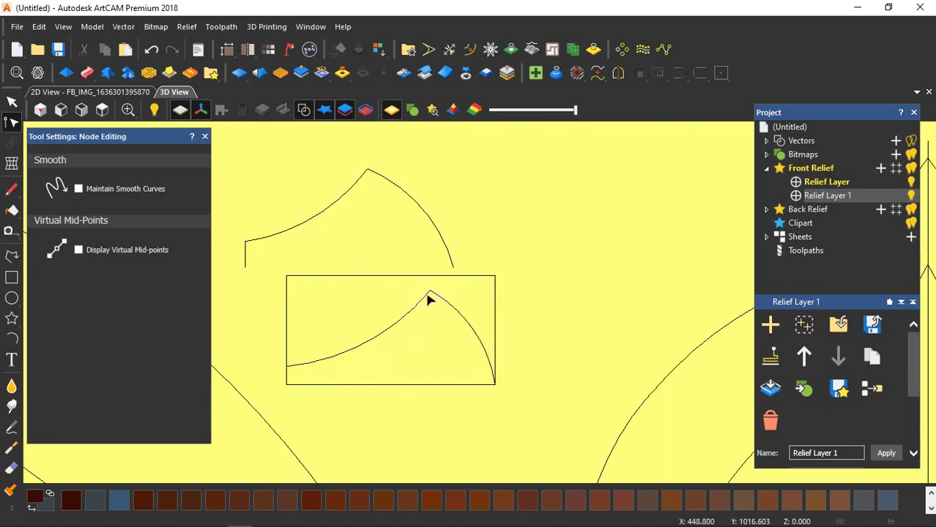
{"action": "left_click_drag", "start_coordinate": [430, 291], "coordinate": [431, 294]}
{"action": "left_click", "coordinate": [453, 350]}
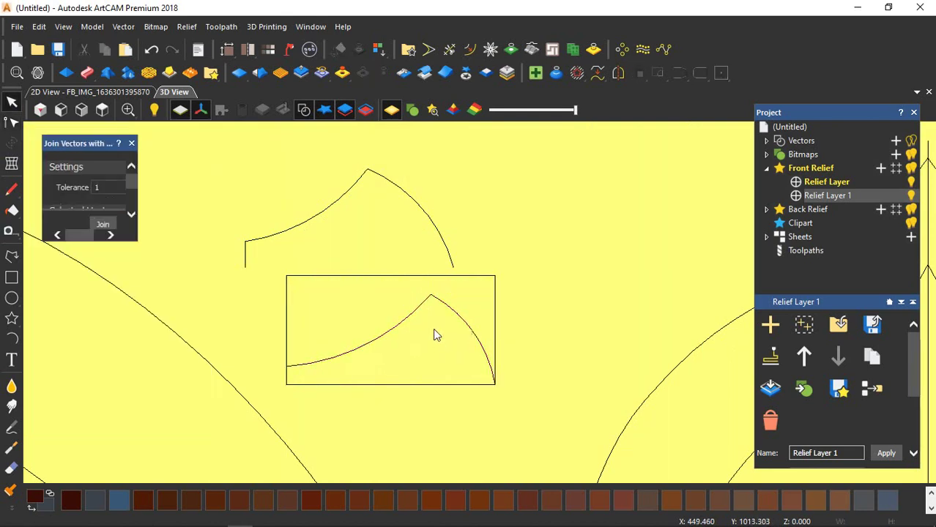
- Select the scroll's inner curve and make Relief Layer the current layer
{"action": "scroll", "coordinate": [436, 334], "scroll_direction": "down", "scroll_amount": 5}
{"action": "scroll", "coordinate": [442, 344], "scroll_direction": "down", "scroll_amount": 2}
{"action": "scroll", "coordinate": [437, 366], "scroll_direction": "up", "scroll_amount": 2}
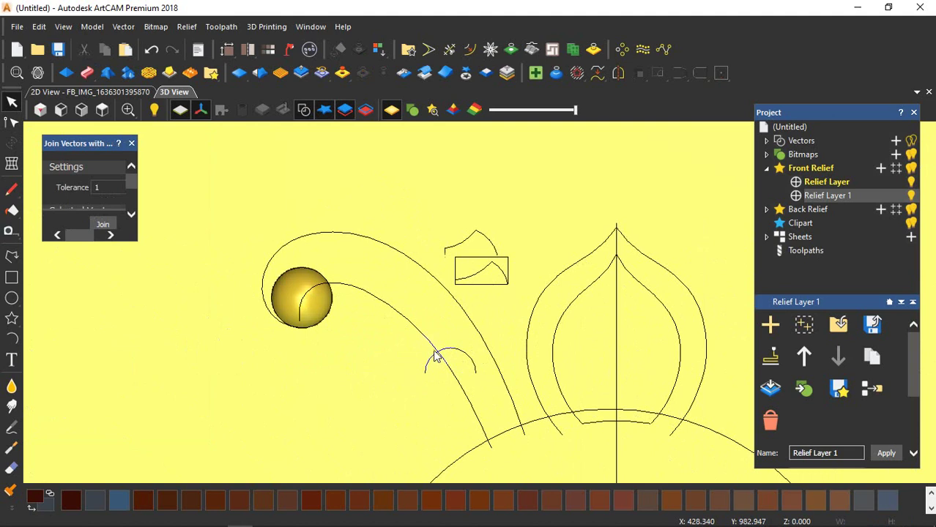
{"action": "left_click", "coordinate": [455, 350]}
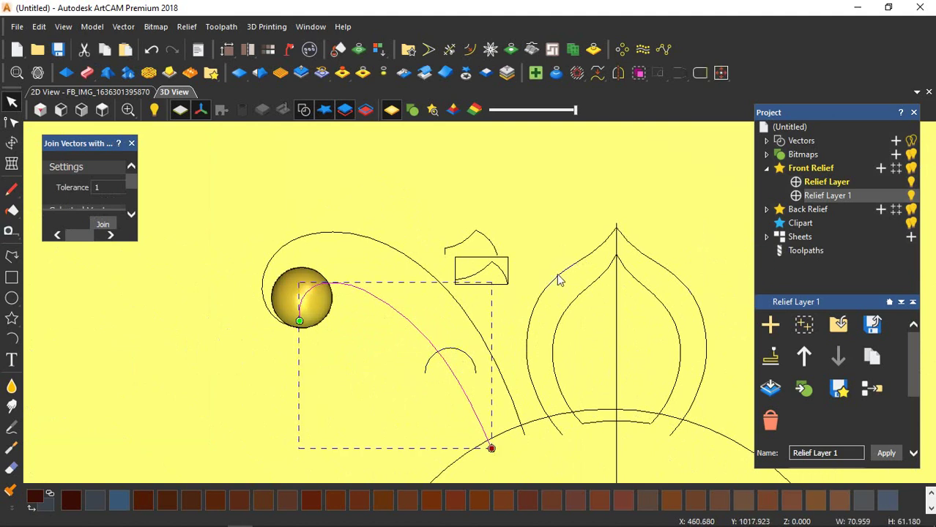
{"action": "left_click", "coordinate": [819, 183]}
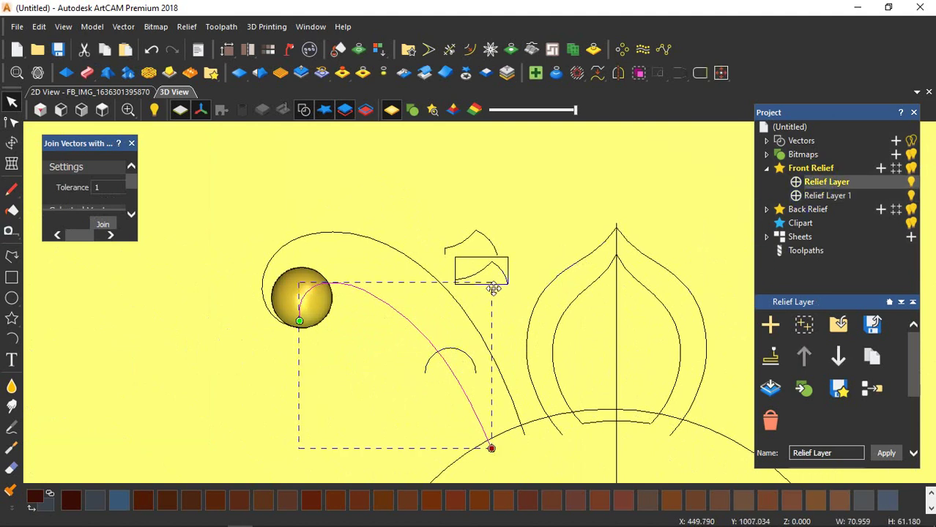
- Try a Two Rail Sweep along the scroll's inner and outer curves with the peaked profile as cross section, reversing the second rail's direction
{"action": "left_click", "coordinate": [440, 278], "text": "shift"}
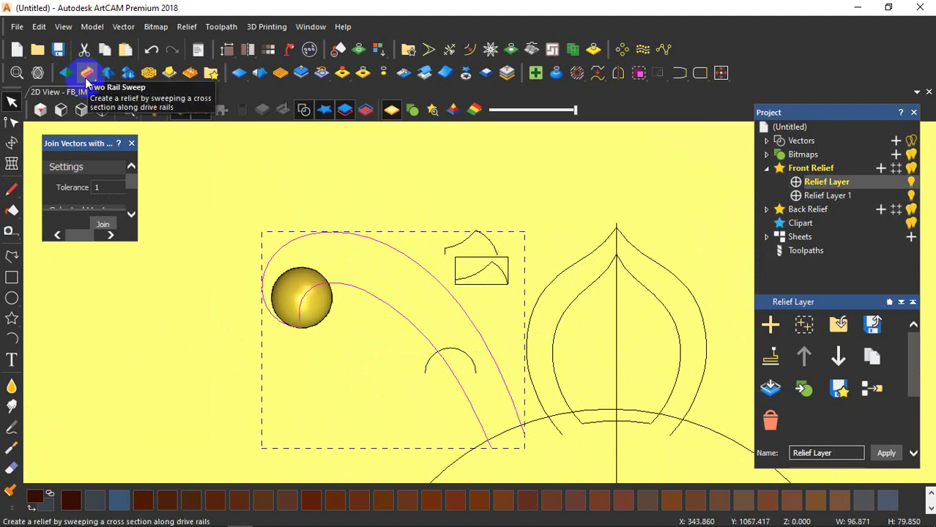
{"action": "left_click", "coordinate": [86, 75]}
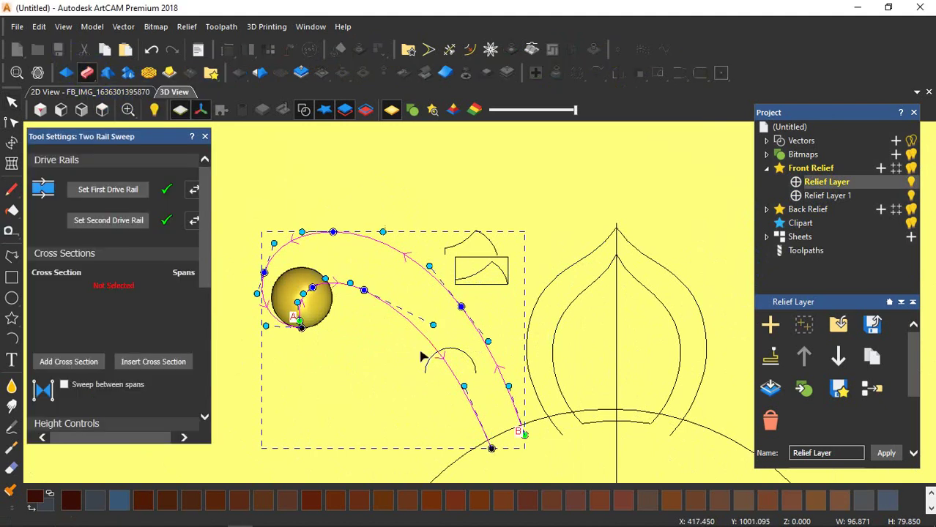
{"action": "left_click", "coordinate": [479, 274]}
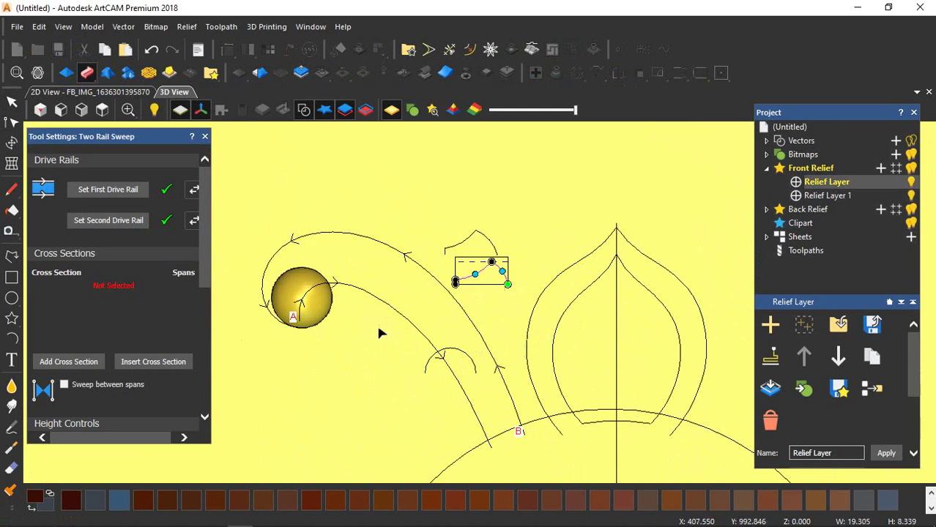
{"action": "left_click", "coordinate": [74, 363]}
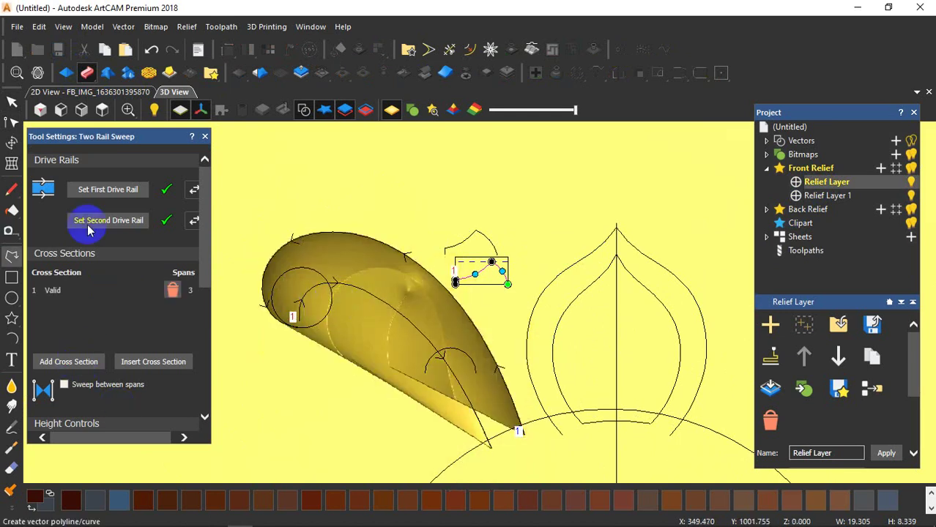
{"action": "left_click", "coordinate": [194, 221]}
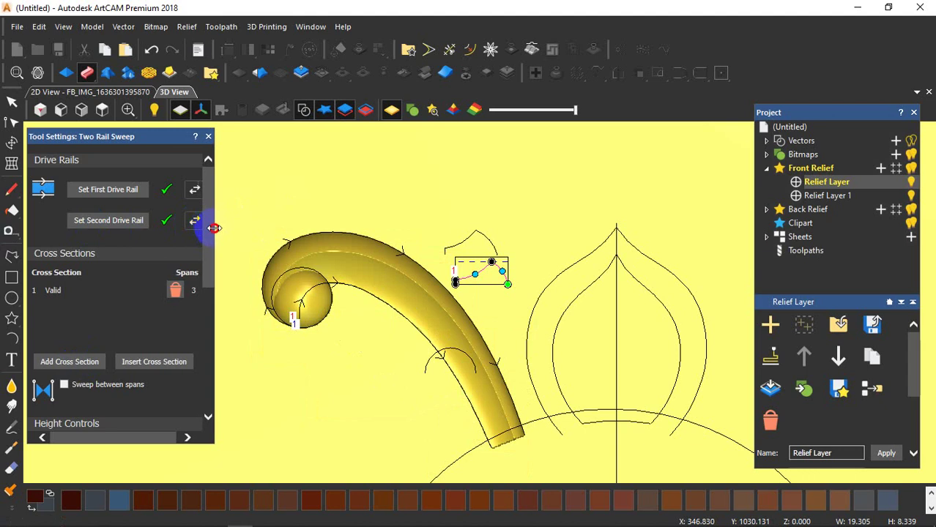
- Try a Merge High sweep with start height 2 mm and Scale Final Height 10, then close the sweep settings
{"action": "left_click_drag", "start_coordinate": [340, 303], "coordinate": [405, 309]}
{"action": "scroll", "coordinate": [105, 367], "scroll_direction": "down", "scroll_amount": 10}
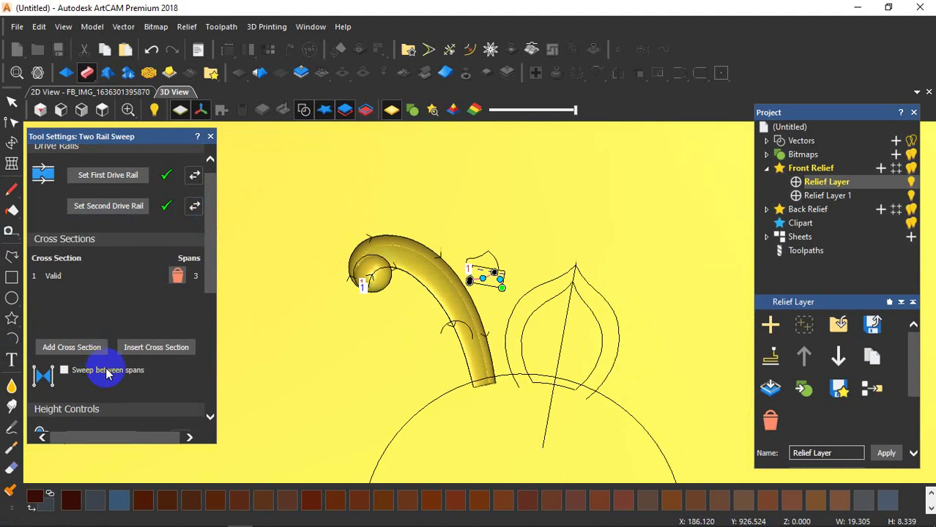
{"action": "left_click", "coordinate": [58, 362]}
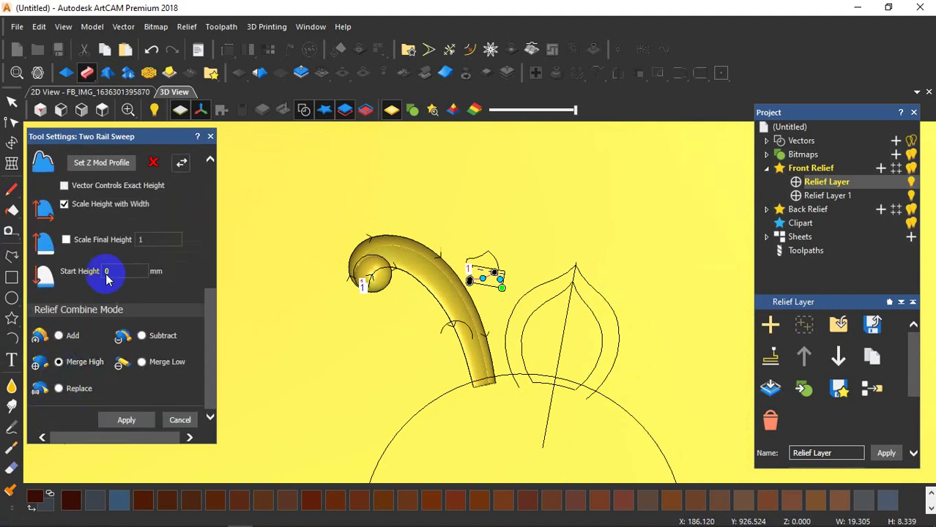
{"action": "left_click", "coordinate": [66, 239]}
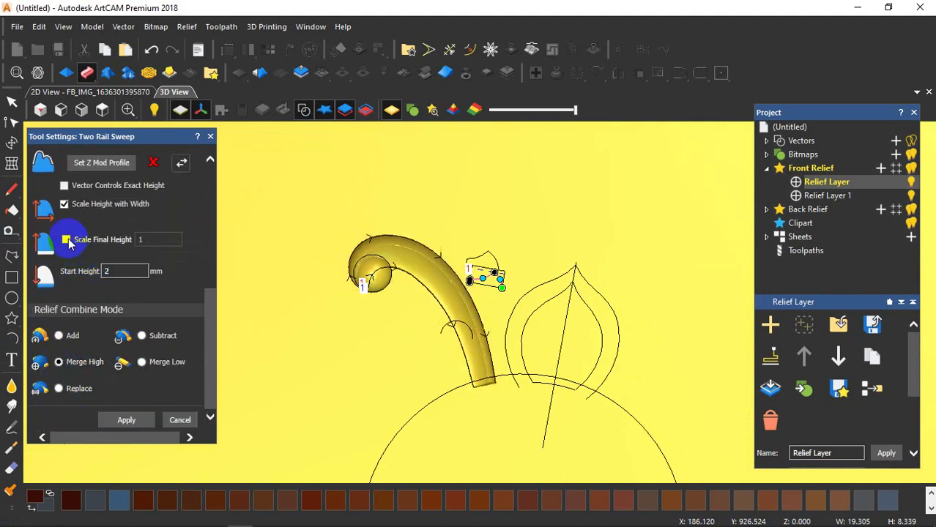
{"action": "left_click", "coordinate": [150, 239]}
{"action": "type", "text": "0"}
{"action": "scroll", "coordinate": [444, 312], "scroll_direction": "up", "scroll_amount": 3}
{"action": "left_click_drag", "start_coordinate": [444, 312], "coordinate": [449, 276]}
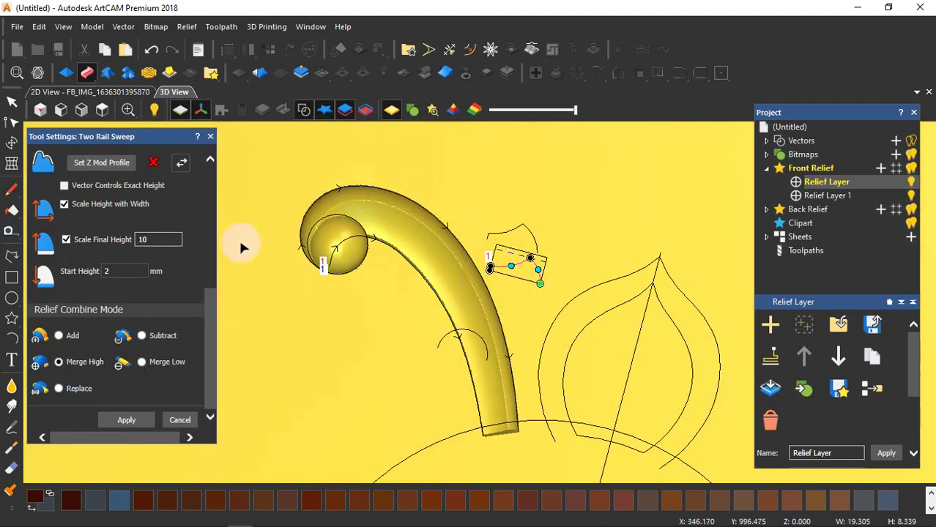
{"action": "left_click", "coordinate": [210, 136]}
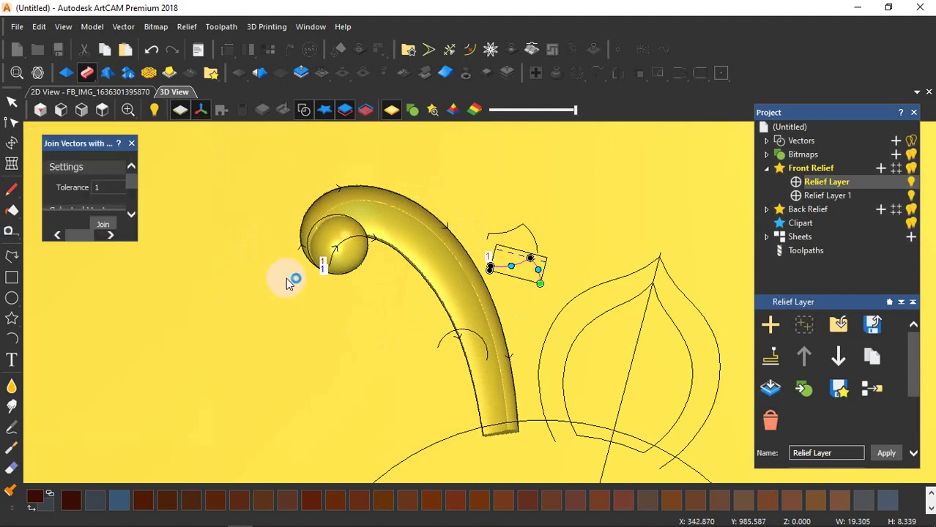
- Draw a rectangle about 26 mm wide and 6 mm high beside the base of the scroll's stem
{"action": "left_click_drag", "start_coordinate": [357, 267], "coordinate": [534, 355]}
{"action": "left_click", "coordinate": [95, 92]}
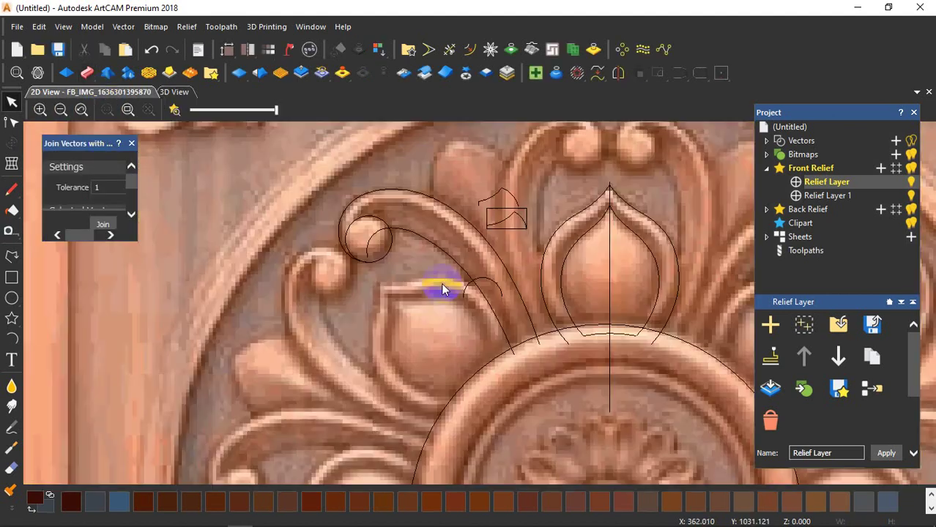
{"action": "left_click", "coordinate": [181, 93]}
{"action": "scroll", "coordinate": [505, 355], "scroll_direction": "up", "scroll_amount": 3}
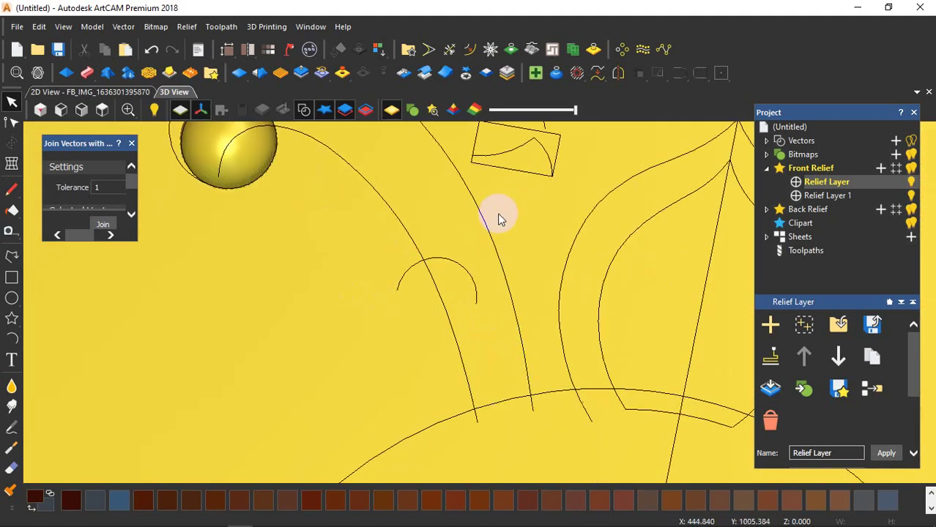
{"action": "left_click", "coordinate": [102, 109]}
{"action": "scroll", "coordinate": [476, 289], "scroll_direction": "up", "scroll_amount": 5}
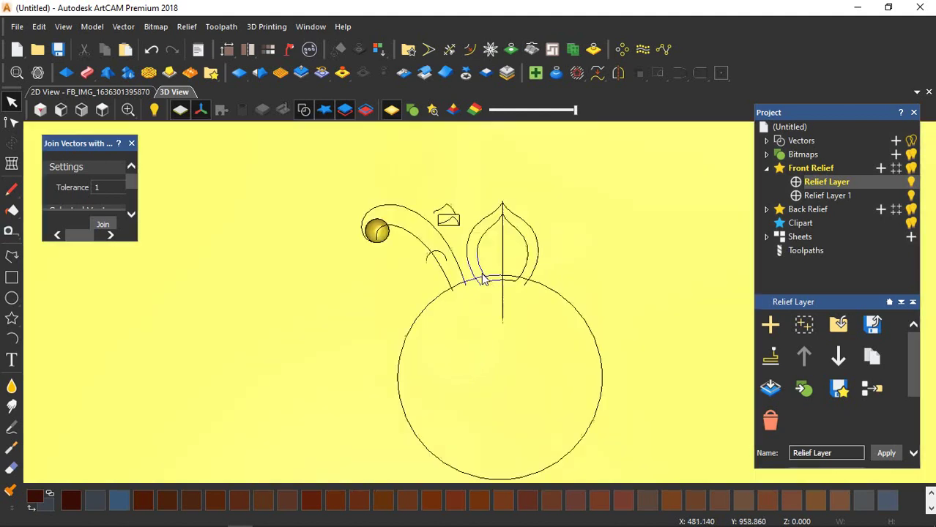
{"action": "left_click", "coordinate": [15, 280]}
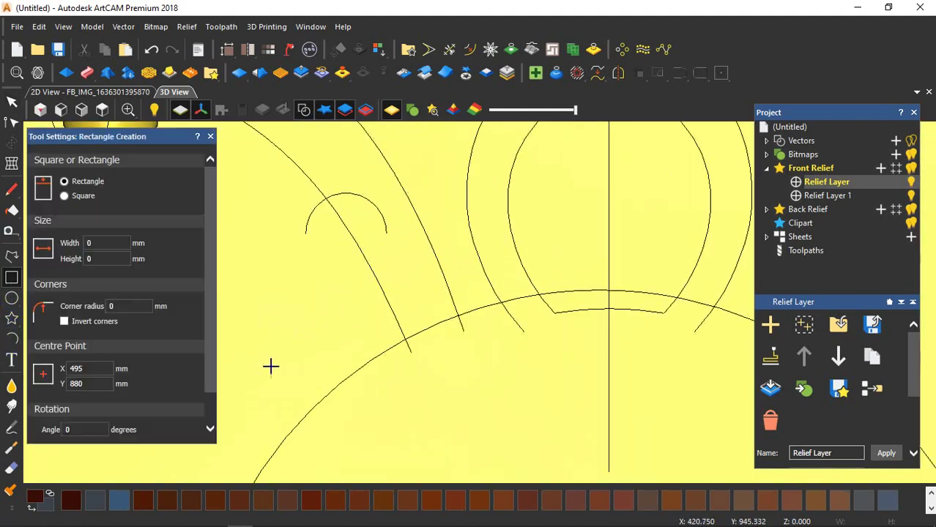
{"action": "left_click_drag", "start_coordinate": [267, 365], "coordinate": [288, 316]}
{"action": "key", "text": "Escape"}
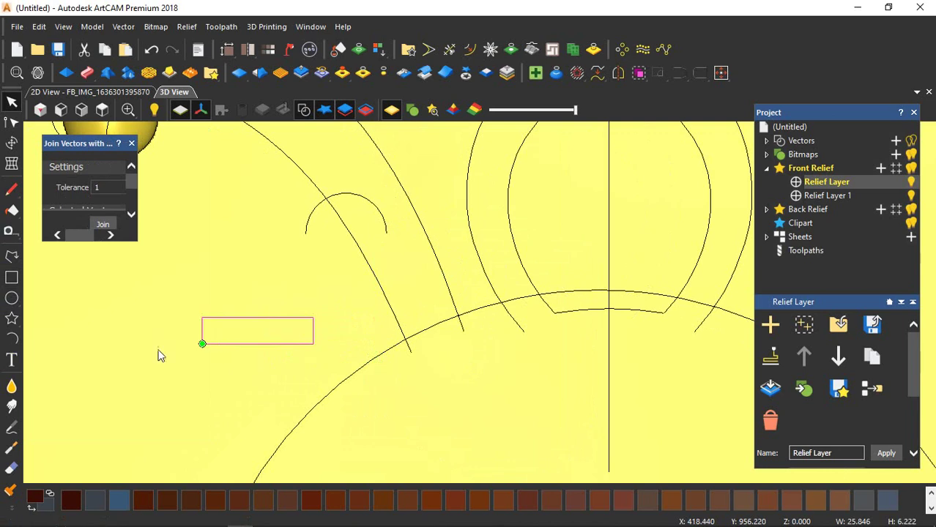
- Draw a smooth polyline inside the new rectangle from its upper-left corner, curving down to its lower-right corner
{"action": "left_click", "coordinate": [12, 256]}
{"action": "scroll", "coordinate": [295, 331], "scroll_direction": "down", "scroll_amount": 1}
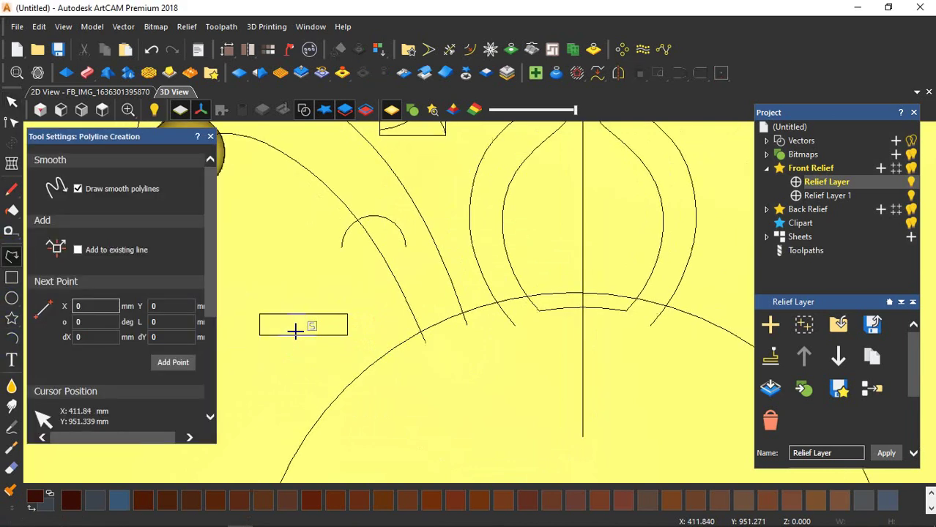
{"action": "scroll", "coordinate": [295, 331], "scroll_direction": "up", "scroll_amount": 1}
{"action": "left_click", "coordinate": [252, 310]}
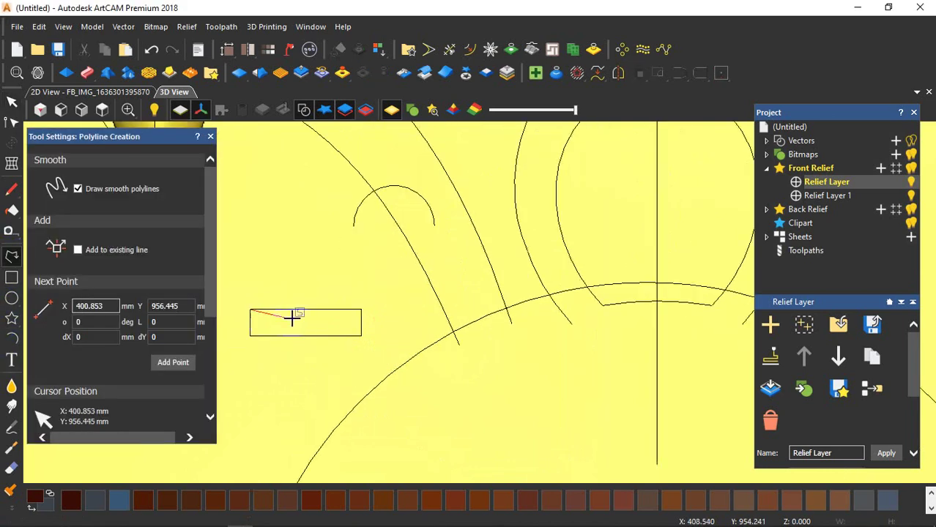
{"action": "left_click", "coordinate": [361, 336]}
{"action": "key", "text": "Escape"}
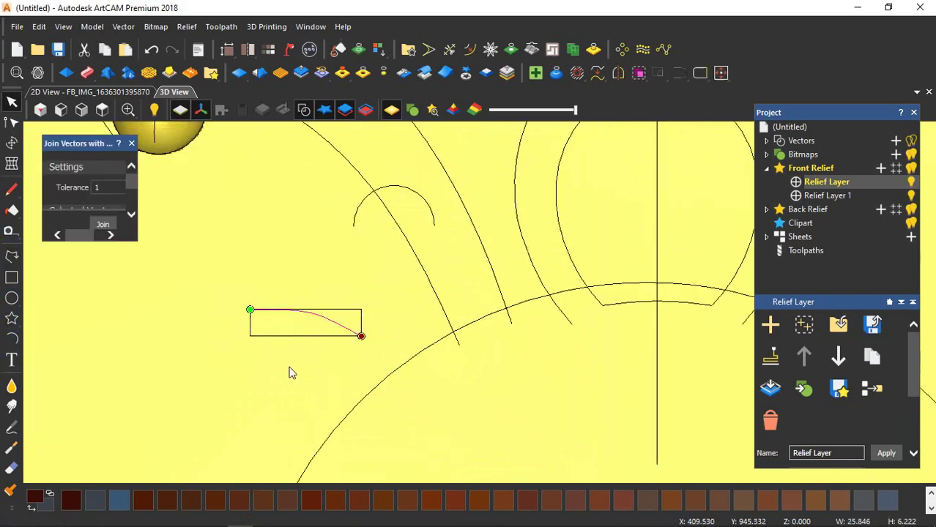
- Draw a vertical line along the full height of the new rectangle's left edge
{"action": "left_click", "coordinate": [13, 262]}
{"action": "left_click", "coordinate": [247, 336]}
{"action": "key", "text": "Escape"}
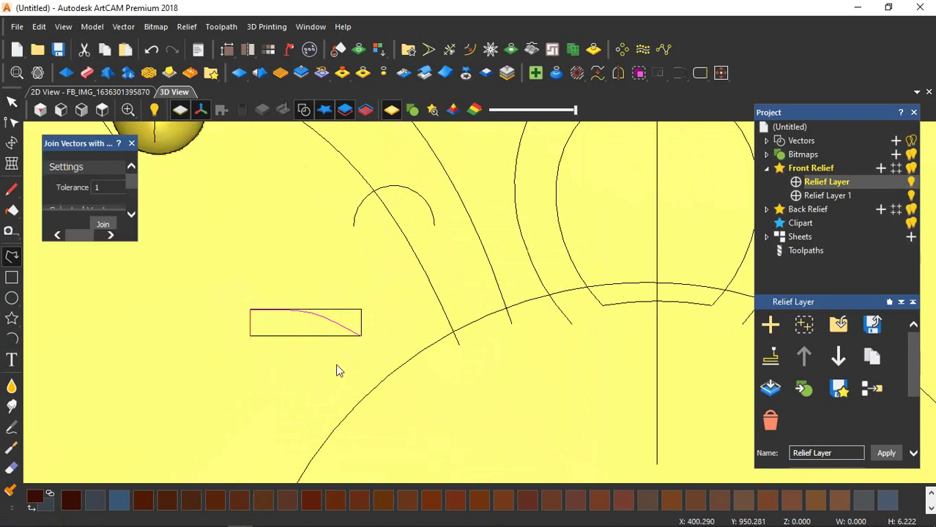
- Node-edit the smooth curve into a gentle S-shaped slope ending slightly above the rectangle's lower-right corner
{"action": "left_click", "coordinate": [11, 126]}
{"action": "scroll", "coordinate": [276, 313], "scroll_direction": "up", "scroll_amount": 2}
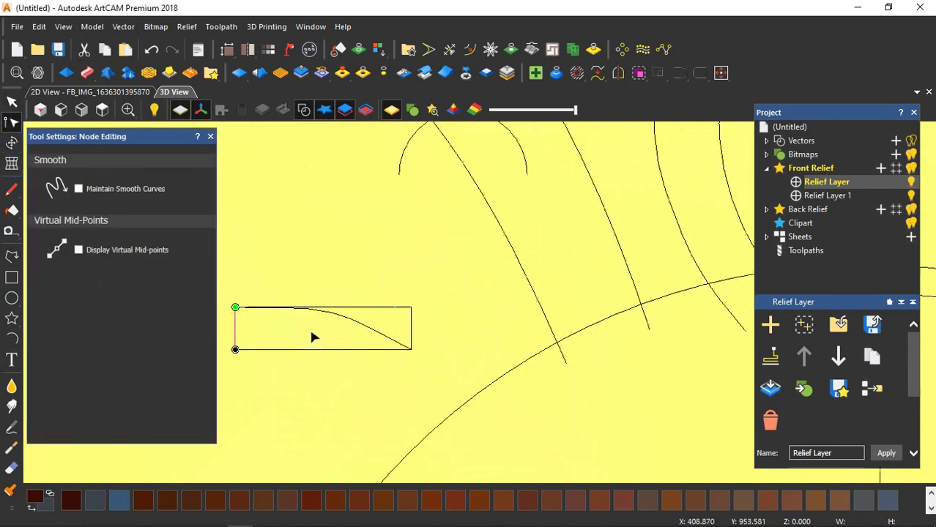
{"action": "scroll", "coordinate": [337, 321], "scroll_direction": "up", "scroll_amount": 1}
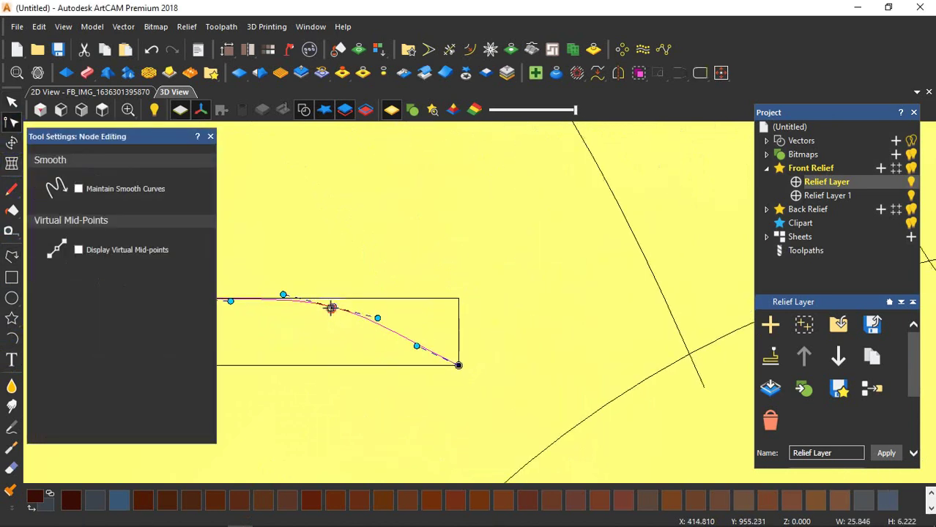
{"action": "scroll", "coordinate": [399, 355], "scroll_direction": "down", "scroll_amount": 1}
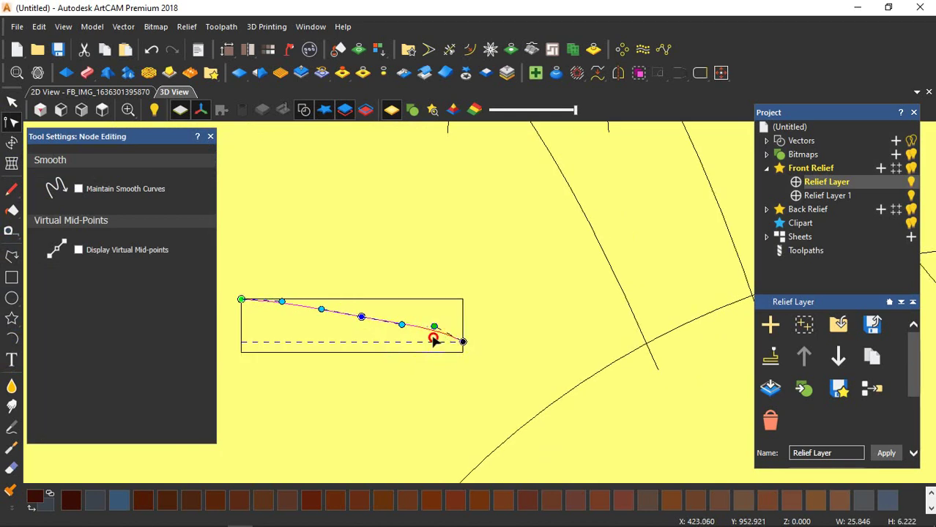
{"action": "left_click", "coordinate": [12, 256]}
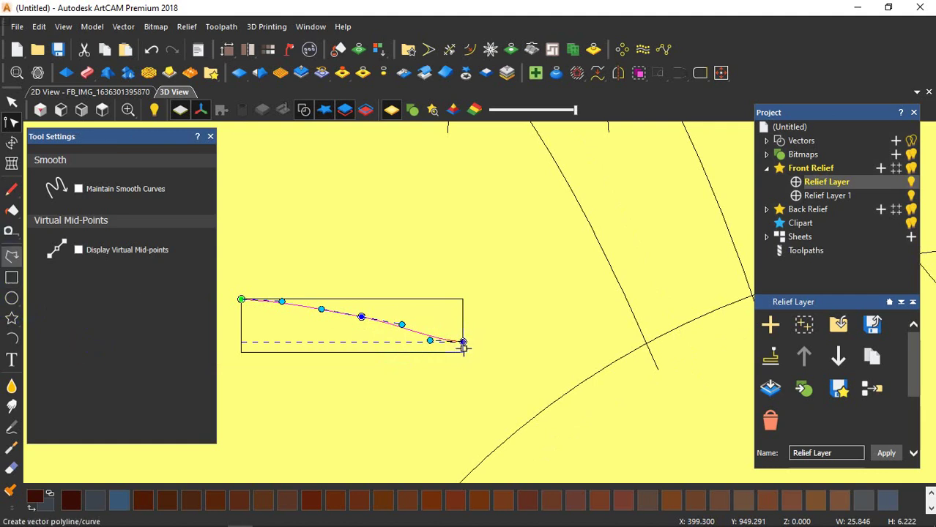
{"action": "key", "text": "Escape"}
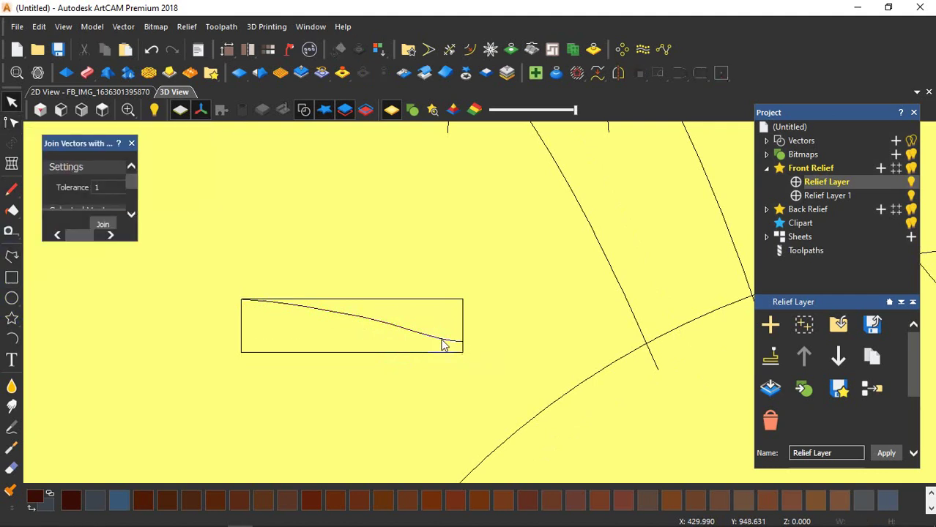
- Trim the surplus rectangle edges around the S-shaped slope and join the remaining edges and curve into one open height profile
{"action": "right_click", "coordinate": [401, 303]}
{"action": "left_click", "coordinate": [418, 15]}
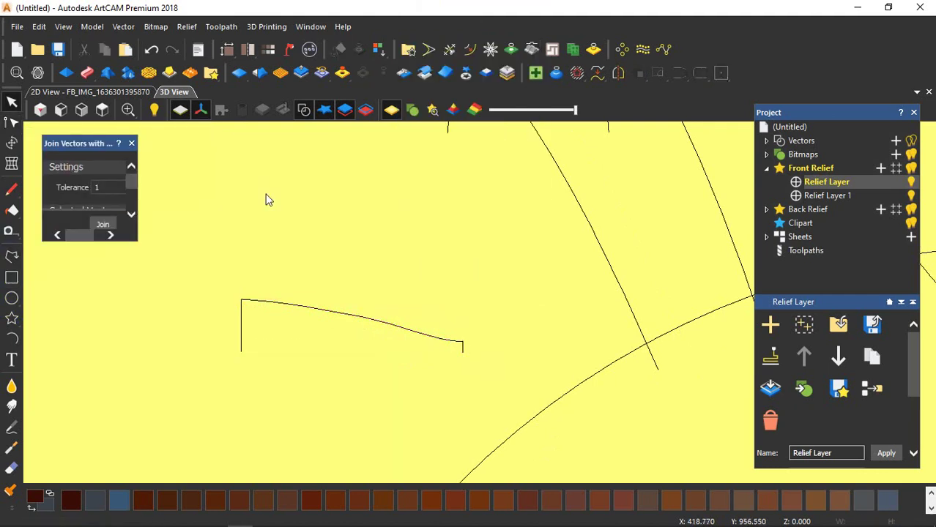
{"action": "left_click_drag", "start_coordinate": [209, 250], "coordinate": [511, 415]}
{"action": "scroll", "coordinate": [475, 304], "scroll_direction": "down", "scroll_amount": 5}
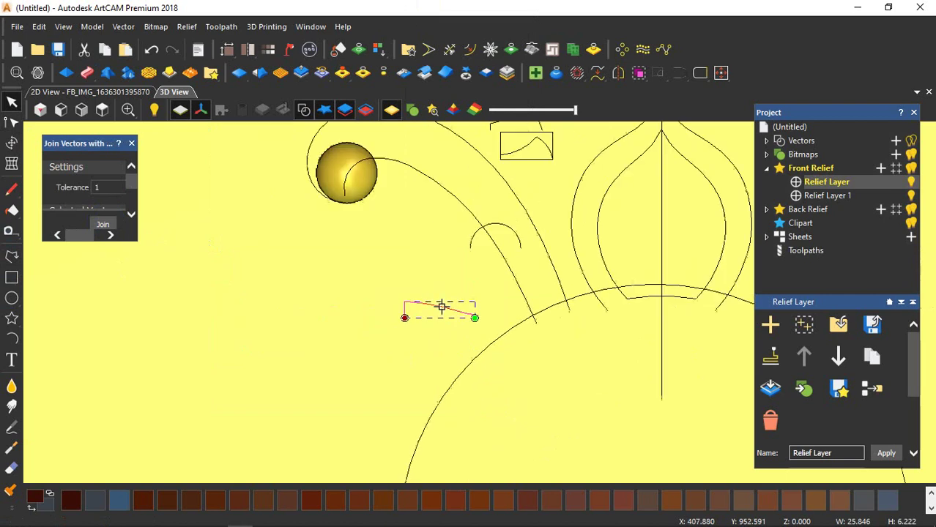
- Cut the scroll's inner and outer curves near the arch profile to separate the lower stem segments
{"action": "scroll", "coordinate": [511, 286], "scroll_direction": "up", "scroll_amount": 1}
{"action": "left_click", "coordinate": [516, 276]}
{"action": "left_click", "coordinate": [12, 121]}
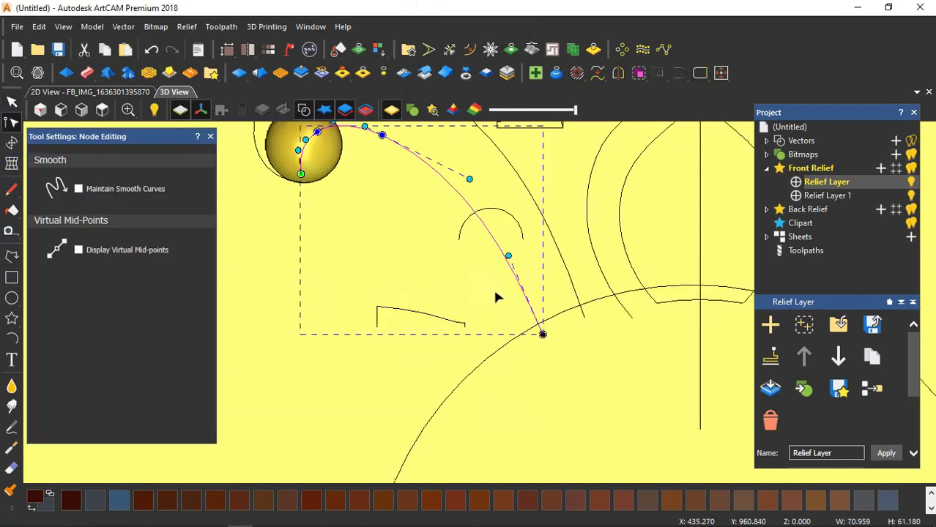
{"action": "left_click", "coordinate": [548, 230]}
{"action": "left_click", "coordinate": [543, 241]}
{"action": "scroll", "coordinate": [510, 331], "scroll_direction": "down", "scroll_amount": 1}
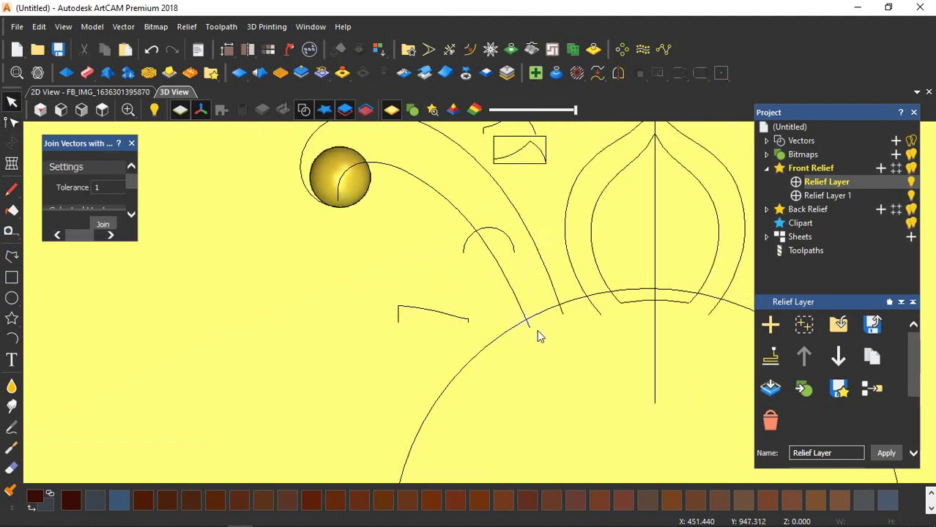
- Start a Two Rail Sweep along both lower stem segments with the peaked cross-section, reversing both rails to start at the stem's base
{"action": "left_click", "coordinate": [522, 310]}
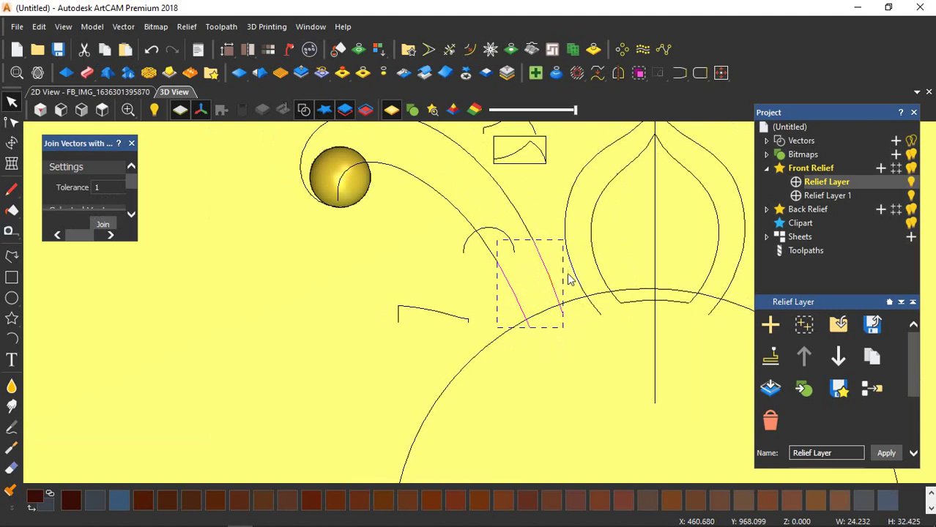
{"action": "left_click", "coordinate": [86, 73]}
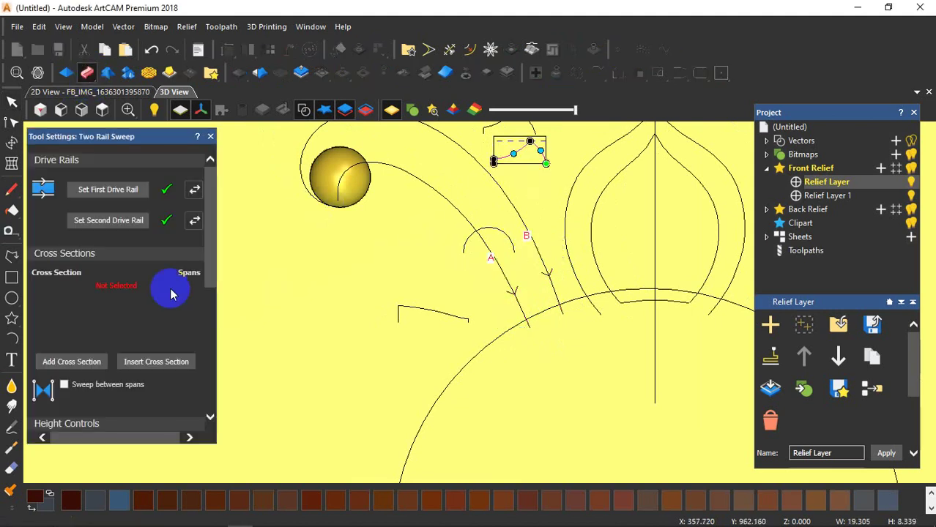
{"action": "left_click", "coordinate": [71, 361]}
{"action": "left_click", "coordinate": [194, 221]}
{"action": "left_click", "coordinate": [194, 191]}
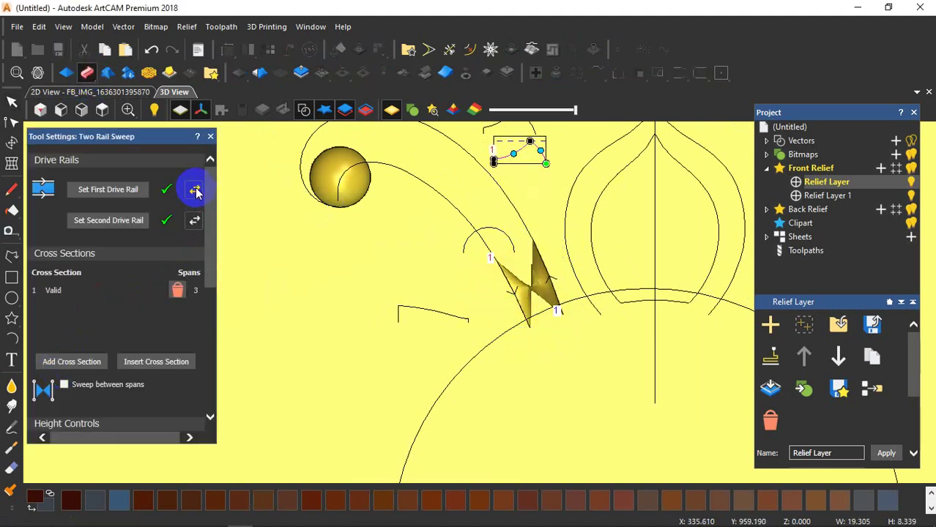
{"action": "left_click", "coordinate": [195, 190]}
- Examine the stem sweep preview from several angles and compare it with the carved rosette in the reference photo
{"action": "scroll", "coordinate": [560, 284], "scroll_direction": "up", "scroll_amount": 2}
{"action": "left_click_drag", "start_coordinate": [560, 284], "coordinate": [518, 284]}
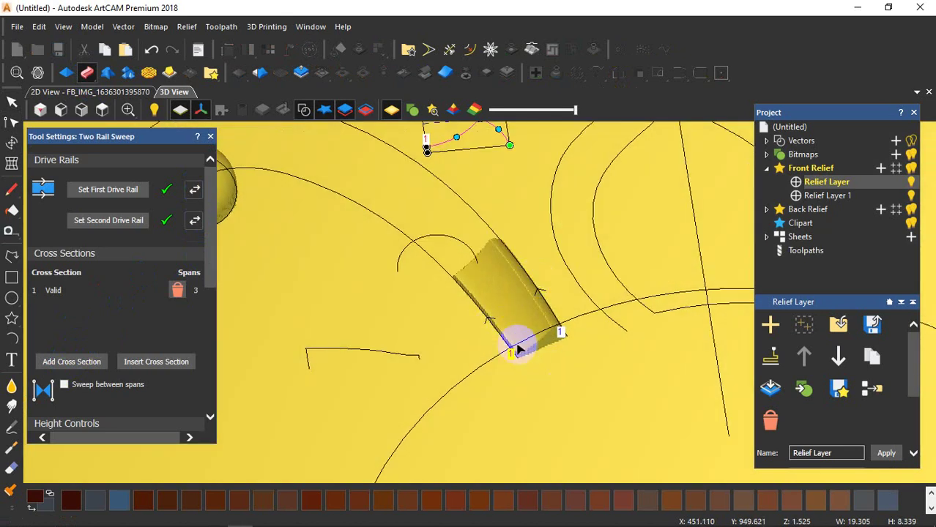
{"action": "scroll", "coordinate": [519, 350], "scroll_direction": "up", "scroll_amount": 2}
{"action": "left_click_drag", "start_coordinate": [518, 350], "coordinate": [495, 299]}
{"action": "scroll", "coordinate": [544, 311], "scroll_direction": "down", "scroll_amount": 3}
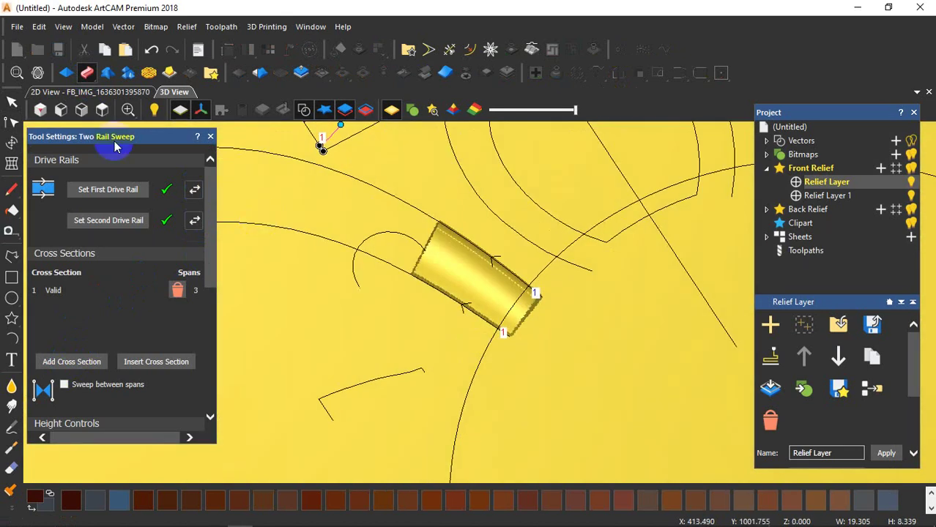
{"action": "left_click", "coordinate": [123, 92]}
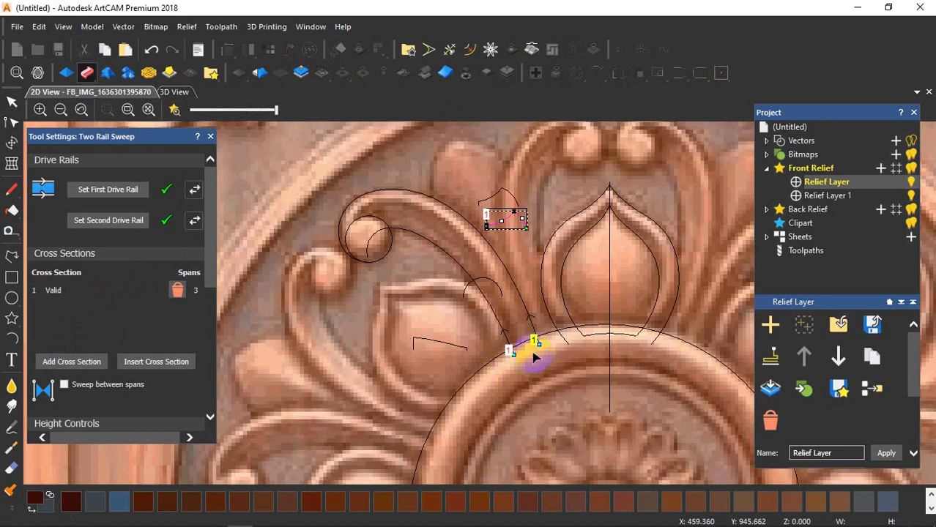
{"action": "scroll", "coordinate": [535, 356], "scroll_direction": "up", "scroll_amount": 3}
{"action": "scroll", "coordinate": [535, 359], "scroll_direction": "down", "scroll_amount": 3}
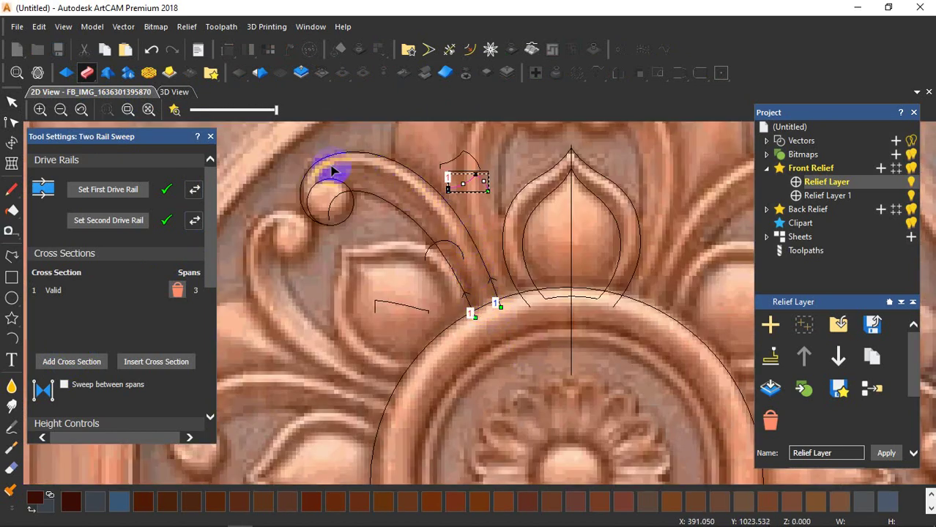
{"action": "left_click", "coordinate": [81, 109]}
{"action": "left_click", "coordinate": [170, 91]}
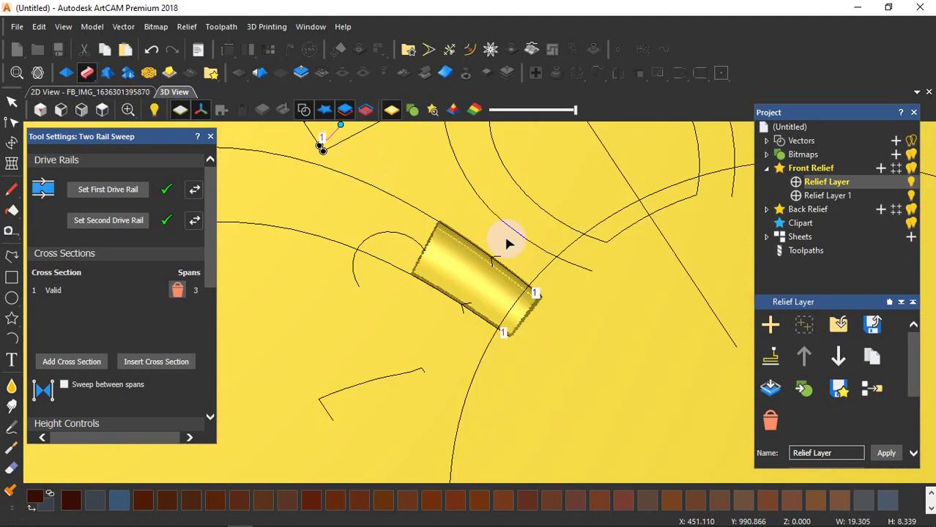
{"action": "left_click_drag", "start_coordinate": [505, 240], "coordinate": [426, 345]}
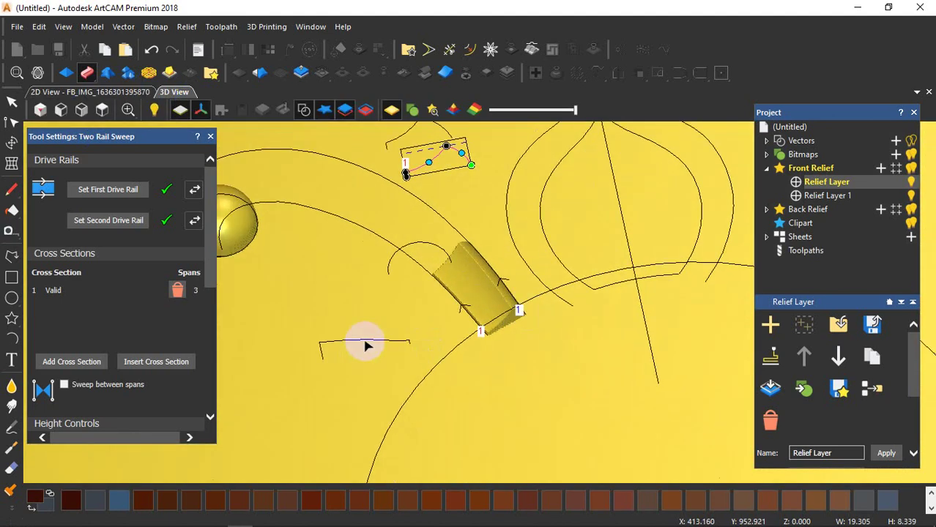
- Assign the S-shaped slope vector as the Z Mod profile of the lower stem sweep
{"action": "scroll", "coordinate": [83, 356], "scroll_direction": "down", "scroll_amount": 2}
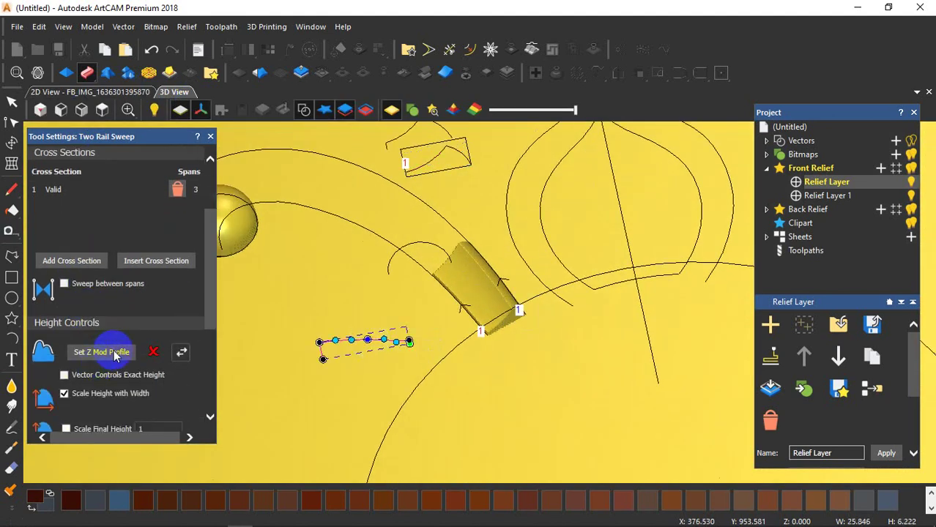
{"action": "left_click", "coordinate": [110, 352]}
{"action": "left_click_drag", "start_coordinate": [469, 287], "coordinate": [594, 265]}
{"action": "left_click_drag", "start_coordinate": [470, 338], "coordinate": [310, 358]}
- Set the lower stem sweep's combine mode to Merge High and its start height to 2 mm
{"action": "scroll", "coordinate": [311, 357], "scroll_direction": "down", "scroll_amount": 3}
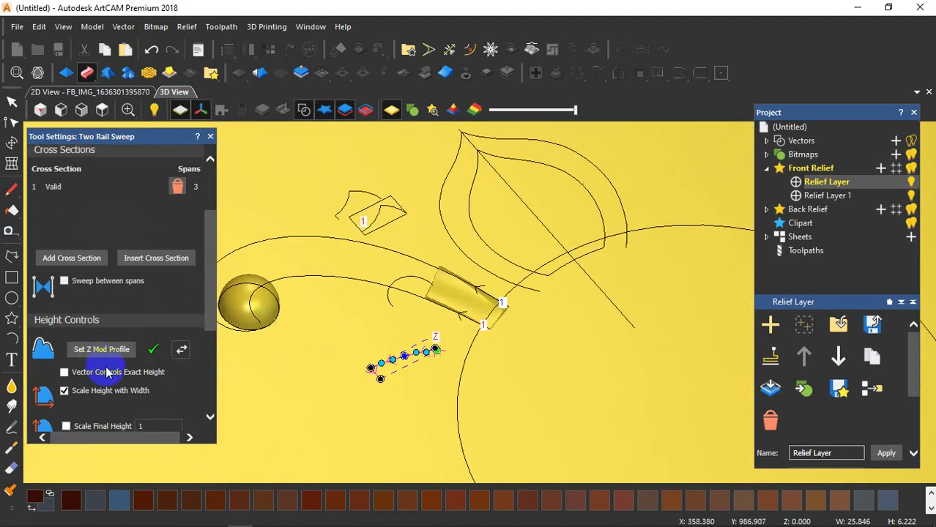
{"action": "scroll", "coordinate": [101, 378], "scroll_direction": "down", "scroll_amount": 2}
{"action": "scroll", "coordinate": [97, 385], "scroll_direction": "down", "scroll_amount": 2}
{"action": "left_click", "coordinate": [56, 363]}
{"action": "left_click", "coordinate": [117, 270]}
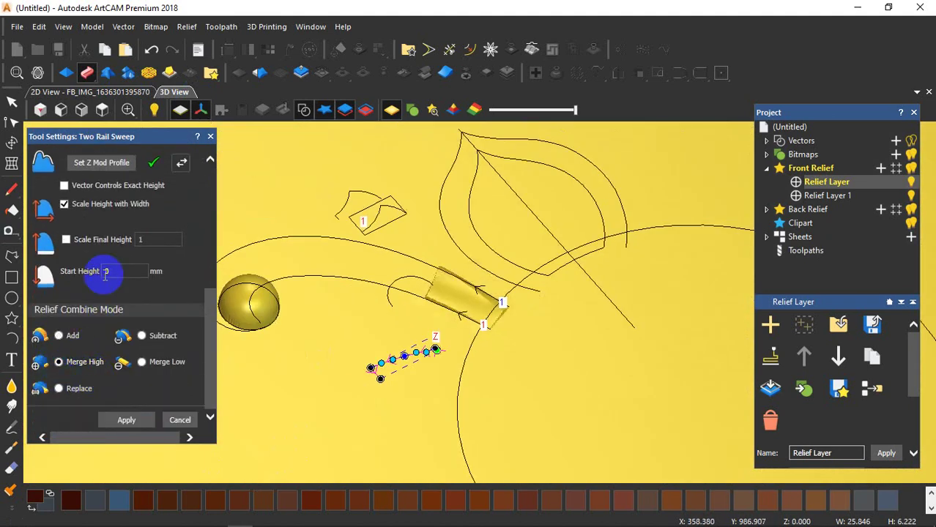
{"action": "type", "text": "2"}
- Scale the lower stem sweep's final height to 10, apply the relief and close the sweep settings
{"action": "left_click", "coordinate": [82, 239]}
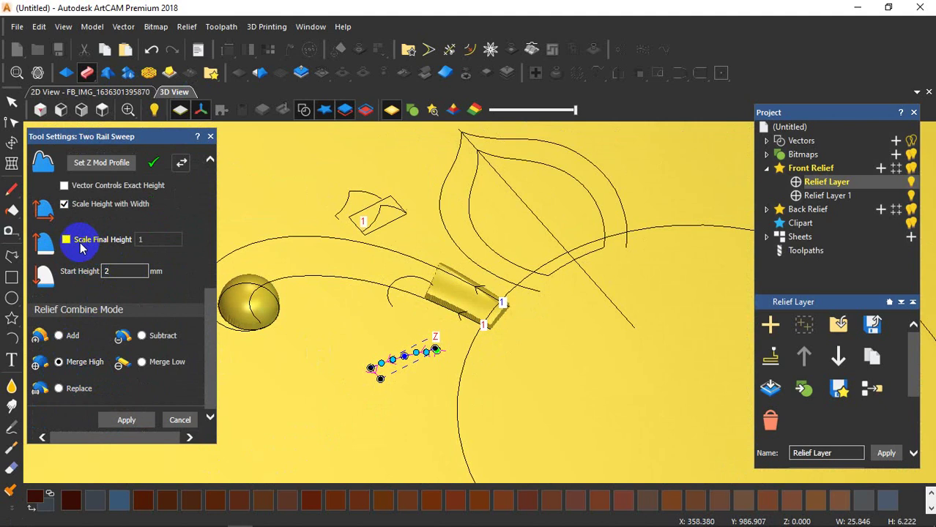
{"action": "left_click", "coordinate": [159, 239]}
{"action": "type", "text": "10"}
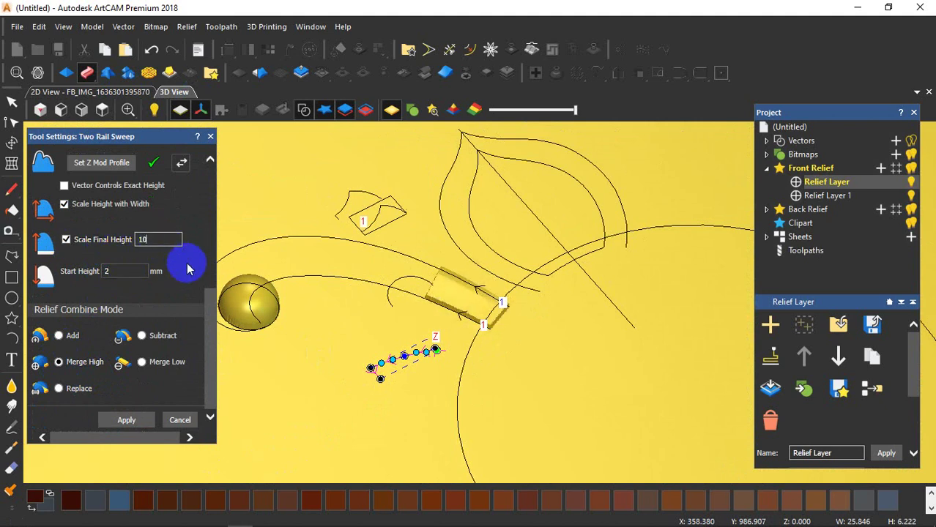
{"action": "left_click_drag", "start_coordinate": [423, 319], "coordinate": [110, 403]}
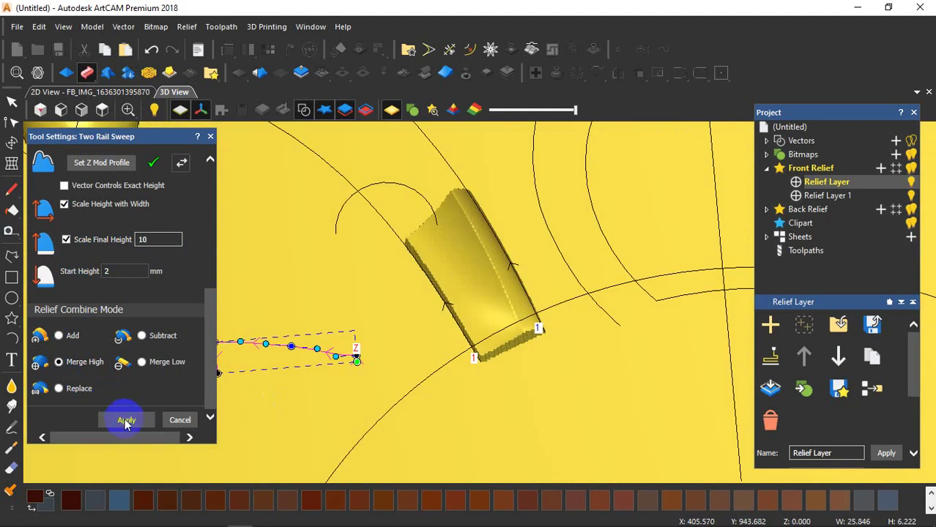
{"action": "left_click", "coordinate": [180, 421]}
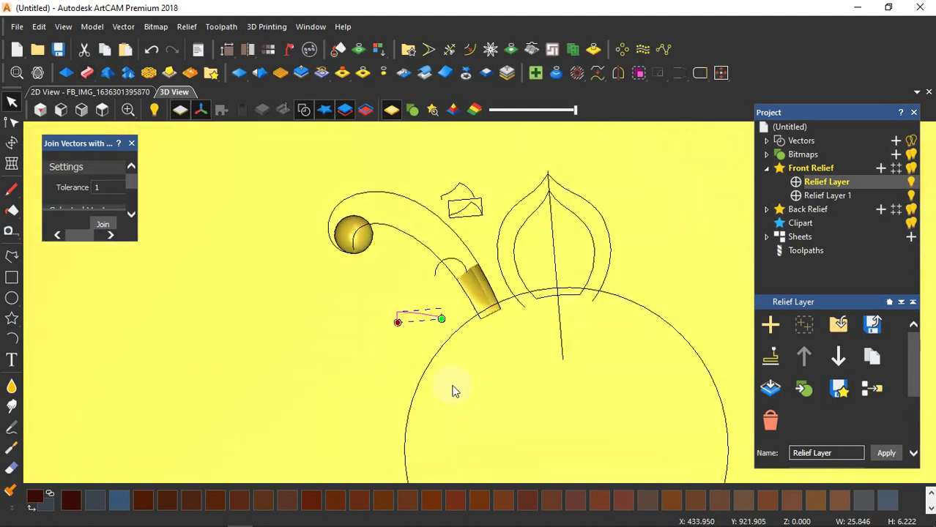
- Cut the remaining inner and outer scroll curves beside the ball to separate the upper stem segments
{"action": "scroll", "coordinate": [350, 216], "scroll_direction": "up", "scroll_amount": 2}
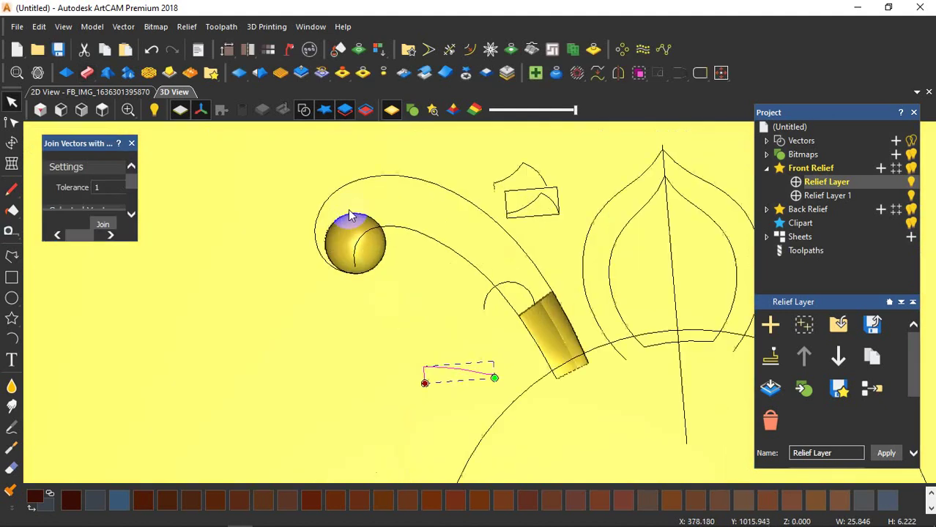
{"action": "scroll", "coordinate": [350, 216], "scroll_direction": "up", "scroll_amount": 1}
{"action": "left_click", "coordinate": [369, 240]}
{"action": "left_click", "coordinate": [12, 123]}
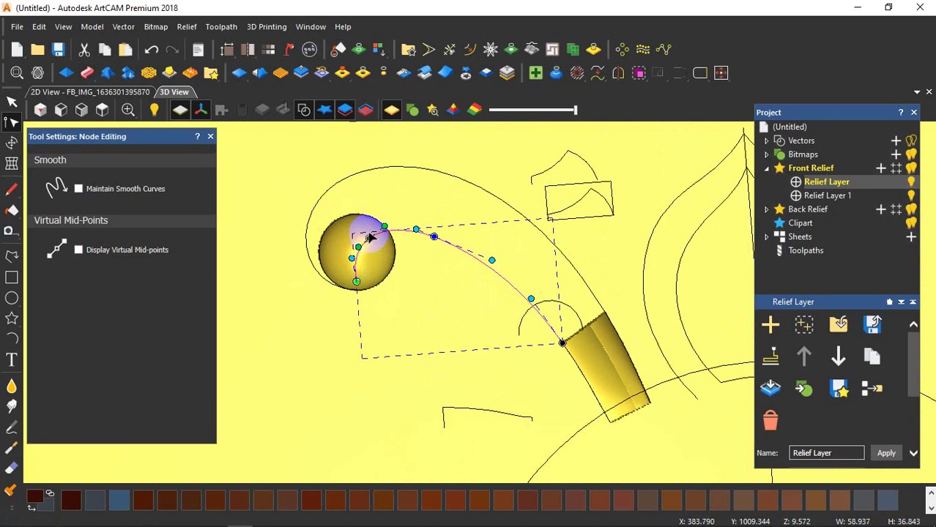
{"action": "left_click", "coordinate": [311, 219]}
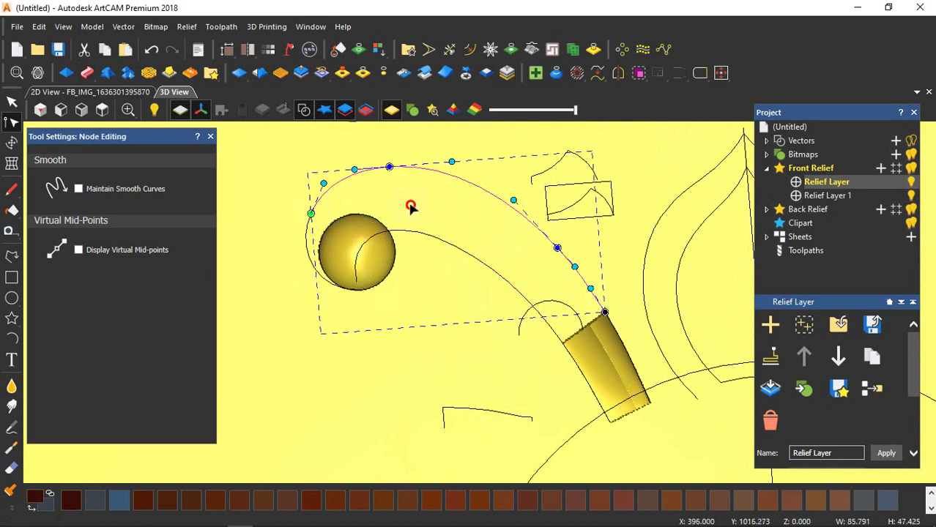
{"action": "key", "text": "j"}
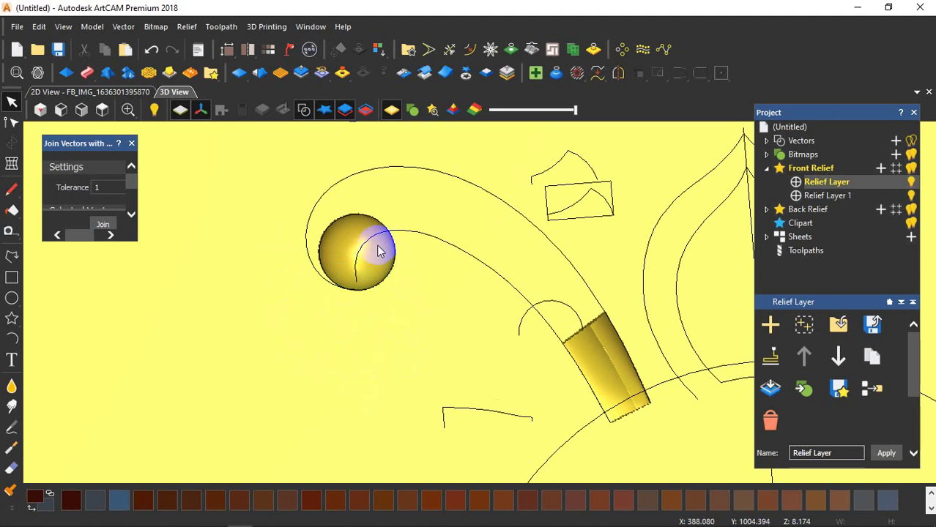
- Set up a Two Rail Sweep along both upper stem segments with the peaked cross-section and Merge High combine mode
{"action": "left_click", "coordinate": [457, 249]}
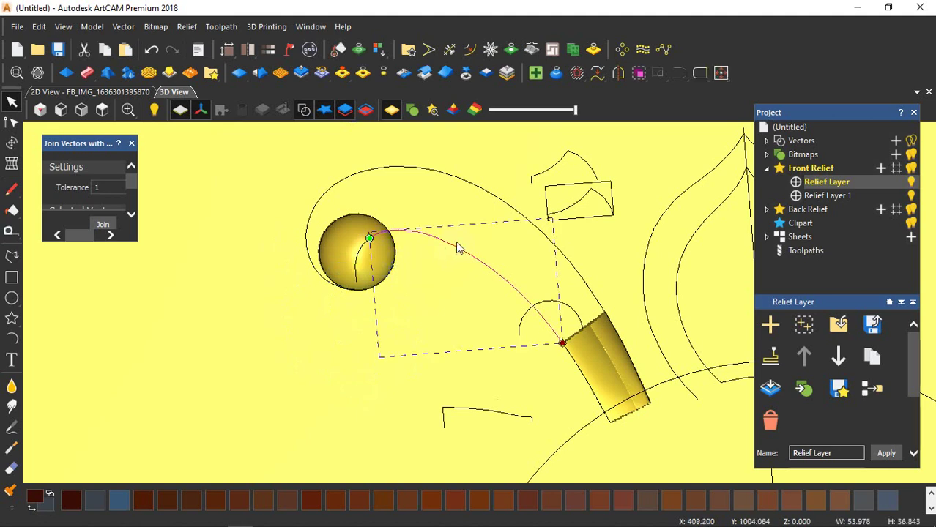
{"action": "left_click", "coordinate": [499, 201], "text": "shift"}
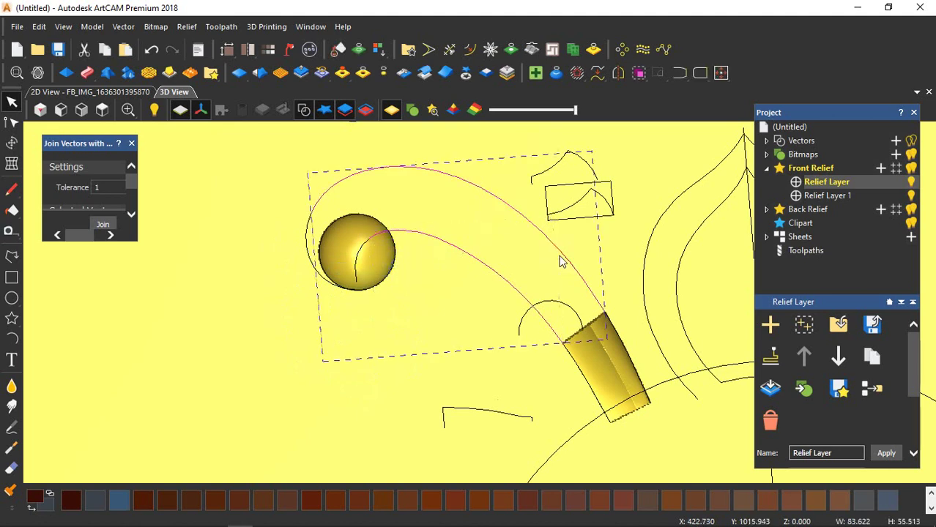
{"action": "left_click", "coordinate": [200, 111]}
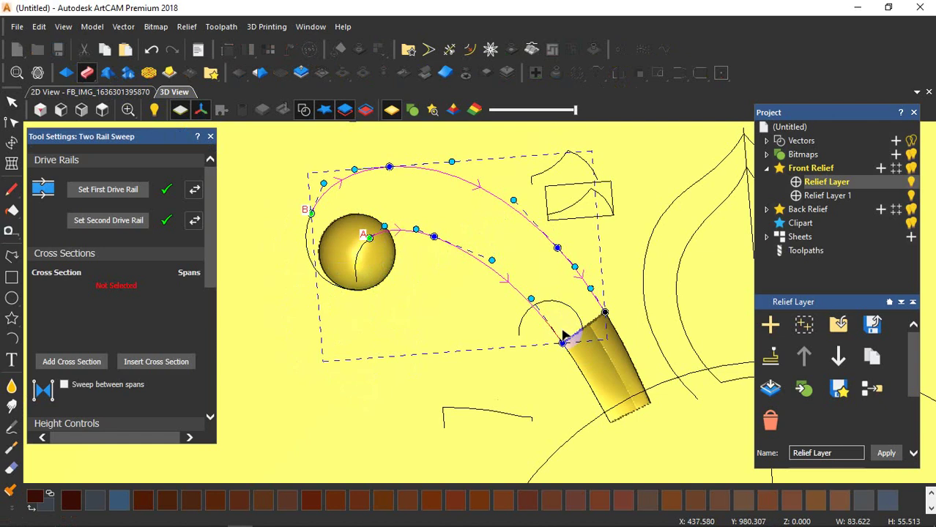
{"action": "left_click", "coordinate": [566, 213]}
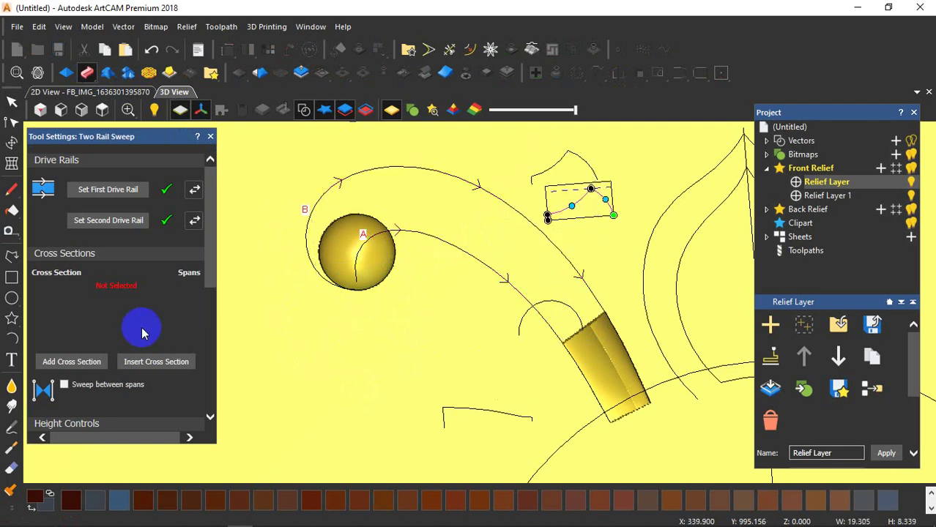
{"action": "left_click", "coordinate": [77, 363]}
{"action": "scroll", "coordinate": [103, 359], "scroll_direction": "down", "scroll_amount": 10}
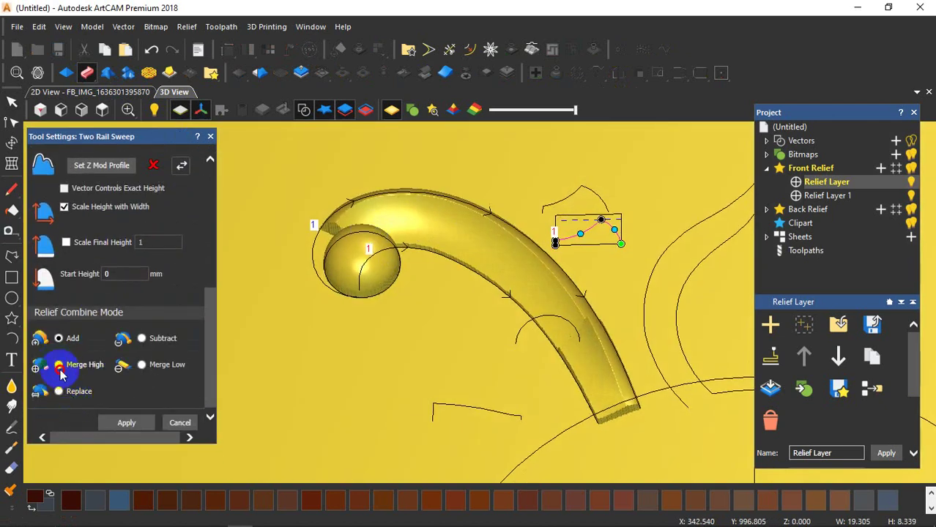
{"action": "left_click", "coordinate": [59, 365]}
{"action": "left_click", "coordinate": [265, 517]}
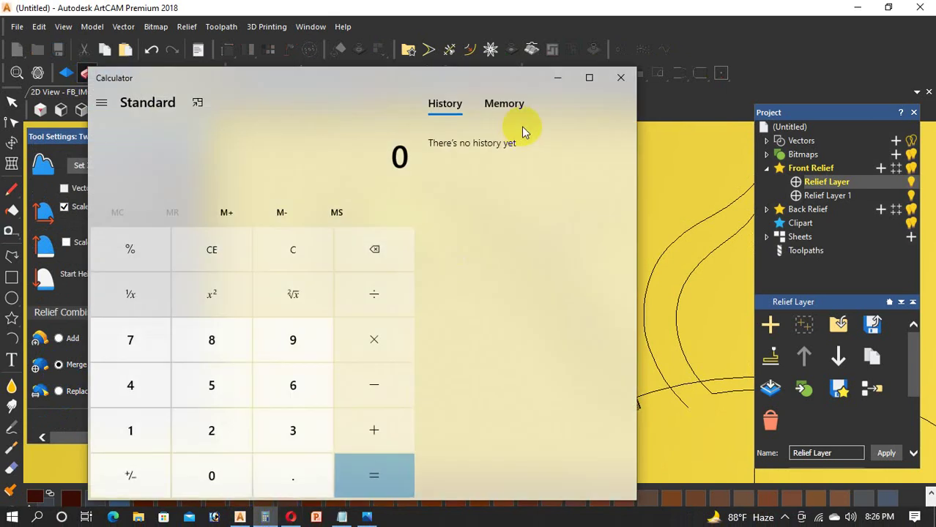
{"action": "left_click", "coordinate": [621, 77]}
{"action": "left_click", "coordinate": [290, 517]}
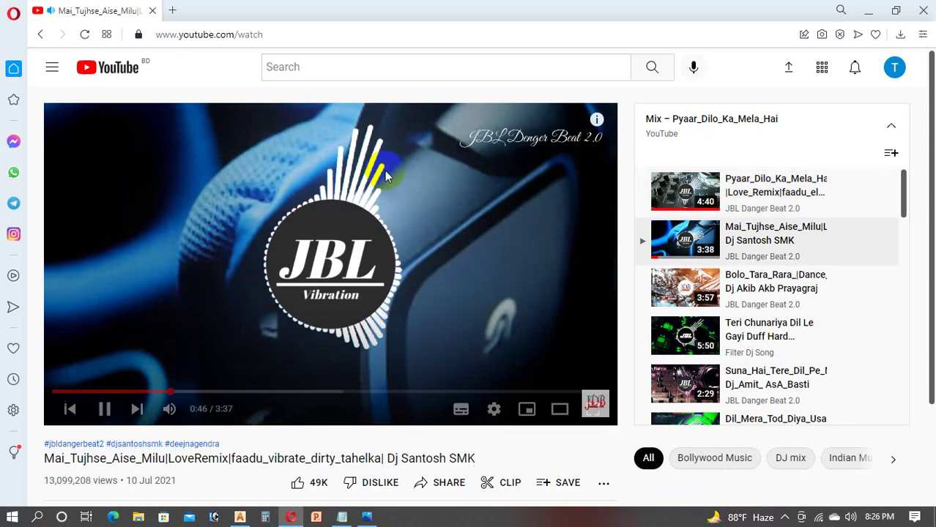
{"action": "left_click", "coordinate": [41, 34]}
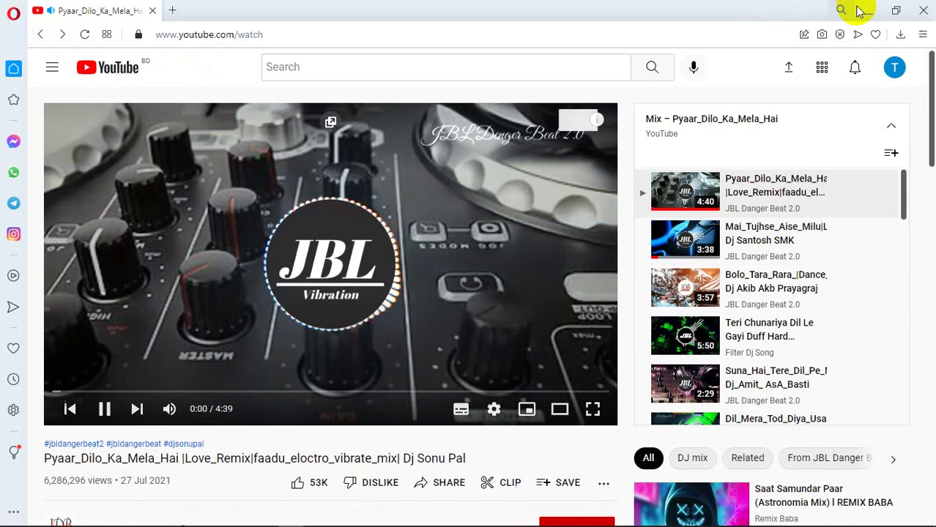
{"action": "left_click", "coordinate": [859, 10]}
- Set the upper stem sweep's start height to 2 mm and scale its final height to 10
{"action": "scroll", "coordinate": [454, 285], "scroll_direction": "down", "scroll_amount": 3}
{"action": "scroll", "coordinate": [556, 326], "scroll_direction": "up", "scroll_amount": 5}
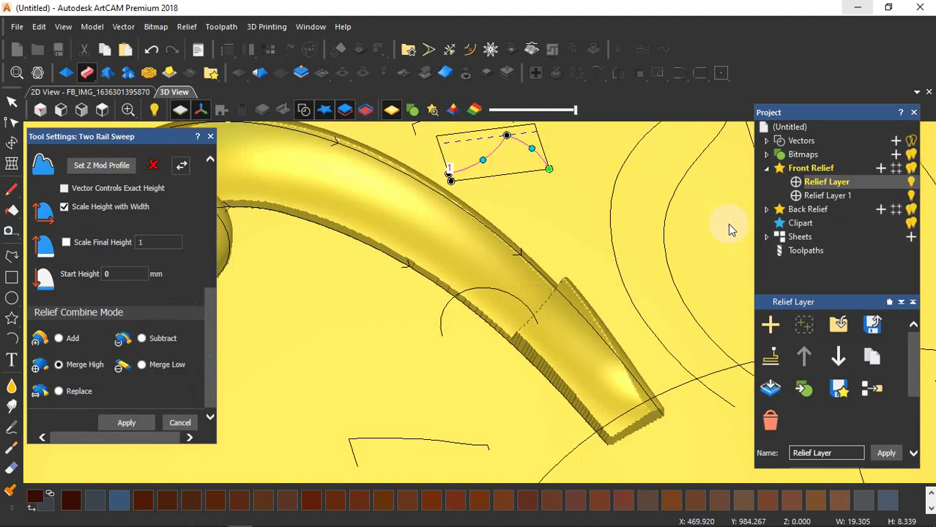
{"action": "left_click_drag", "start_coordinate": [731, 230], "coordinate": [485, 328]}
{"action": "scroll", "coordinate": [555, 278], "scroll_direction": "up", "scroll_amount": 4}
{"action": "left_click", "coordinate": [128, 273]}
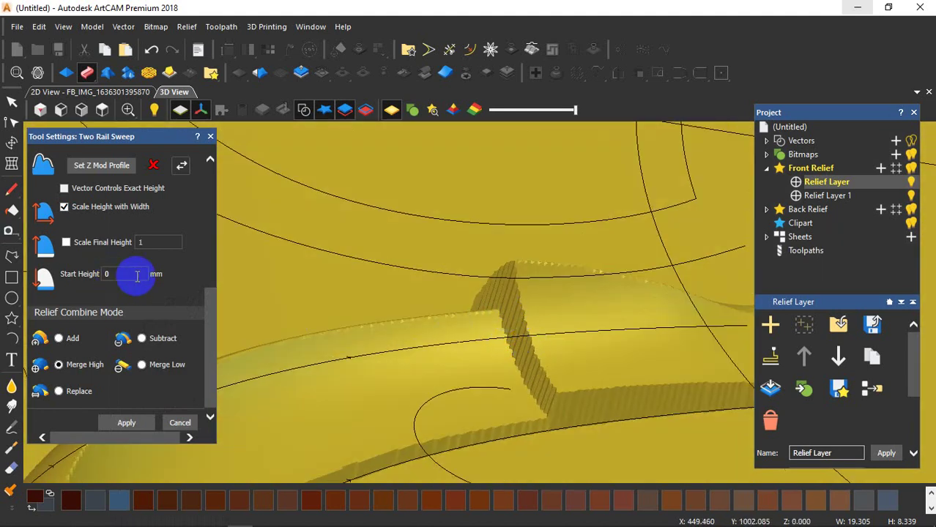
{"action": "left_click", "coordinate": [66, 242]}
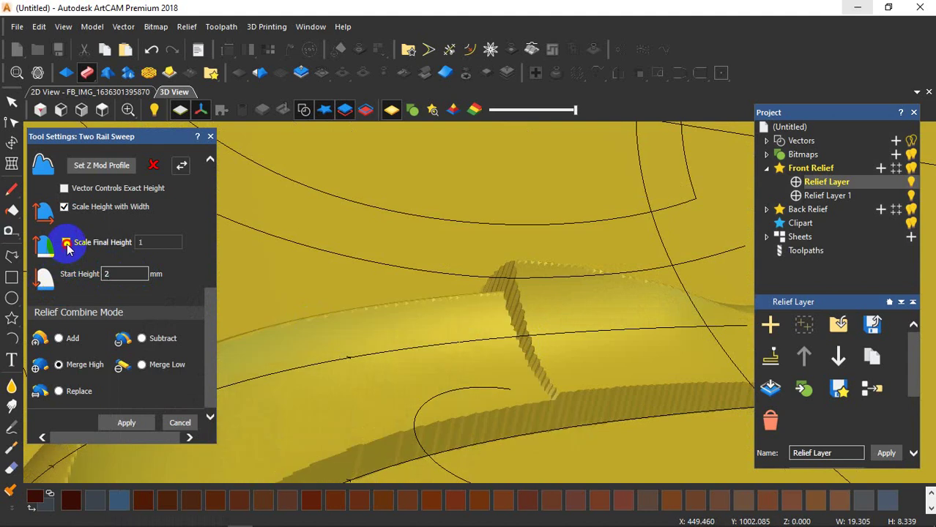
{"action": "left_click", "coordinate": [163, 242]}
{"action": "type", "text": "2"}
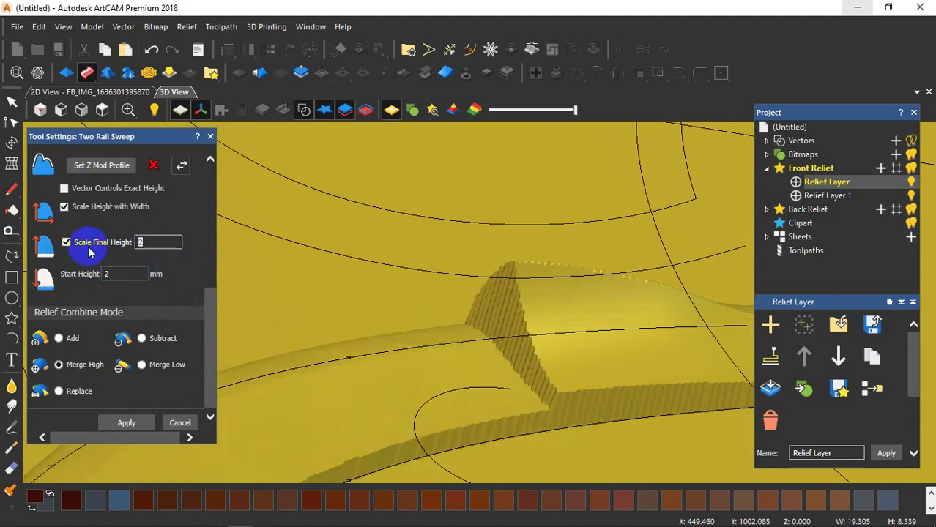
{"action": "type", "text": "0"}
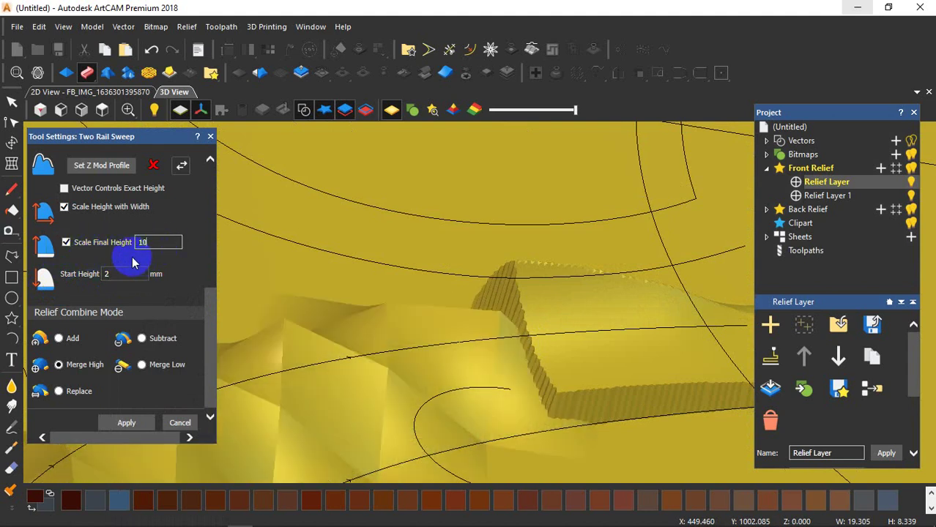
- Turn off height scaling with width for the upper stem sweep and apply the relief
{"action": "left_click", "coordinate": [64, 207]}
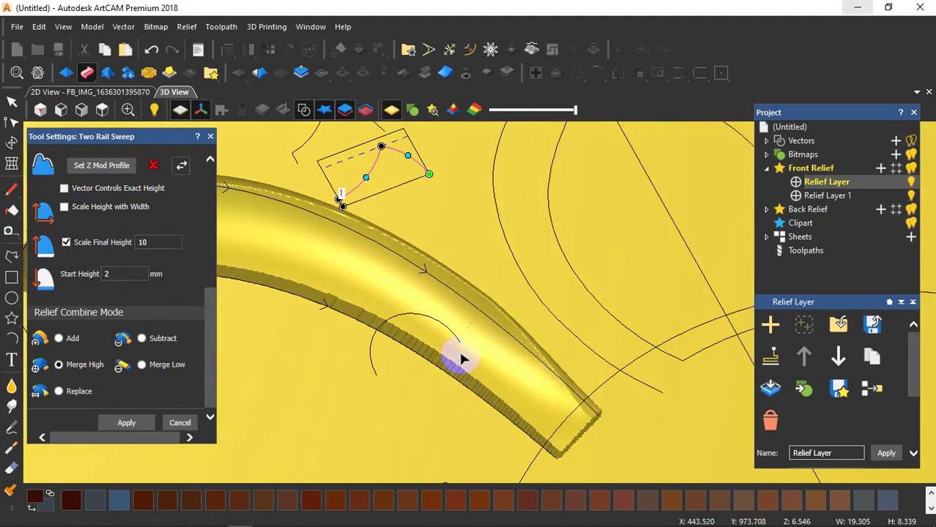
{"action": "left_click_drag", "start_coordinate": [461, 358], "coordinate": [157, 375]}
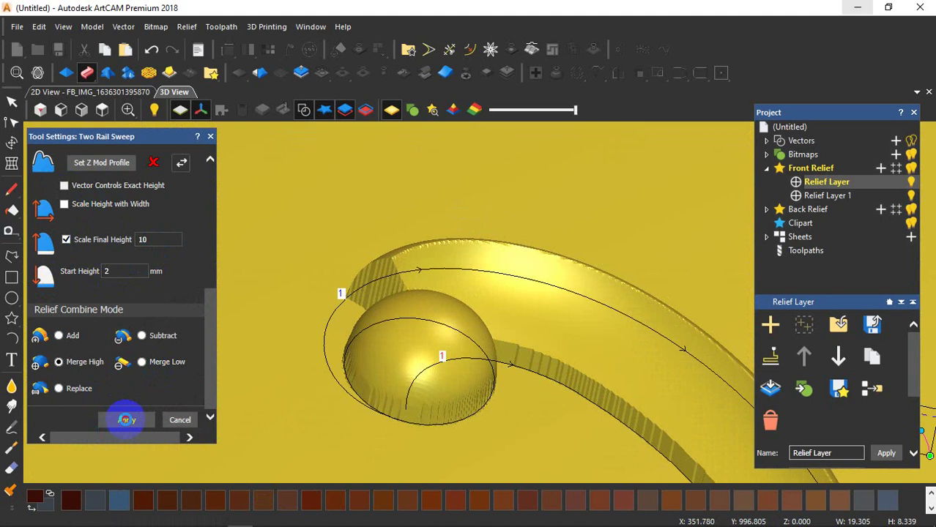
{"action": "scroll", "coordinate": [450, 341], "scroll_direction": "down", "scroll_amount": 5}
{"action": "left_click_drag", "start_coordinate": [450, 341], "coordinate": [461, 385]}
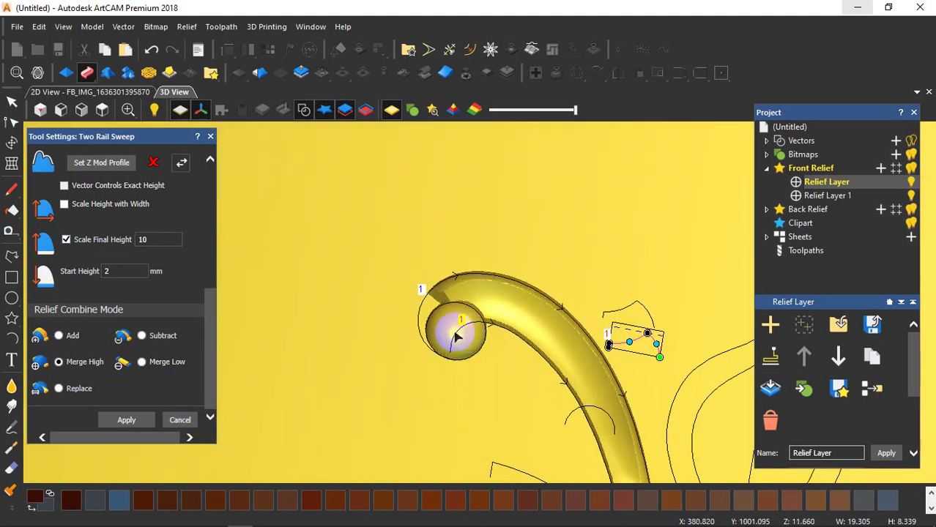
- Set the short inner and outer curl segments beside the ball as the sweep's drive rails
{"action": "scroll", "coordinate": [137, 299], "scroll_direction": "up", "scroll_amount": 10}
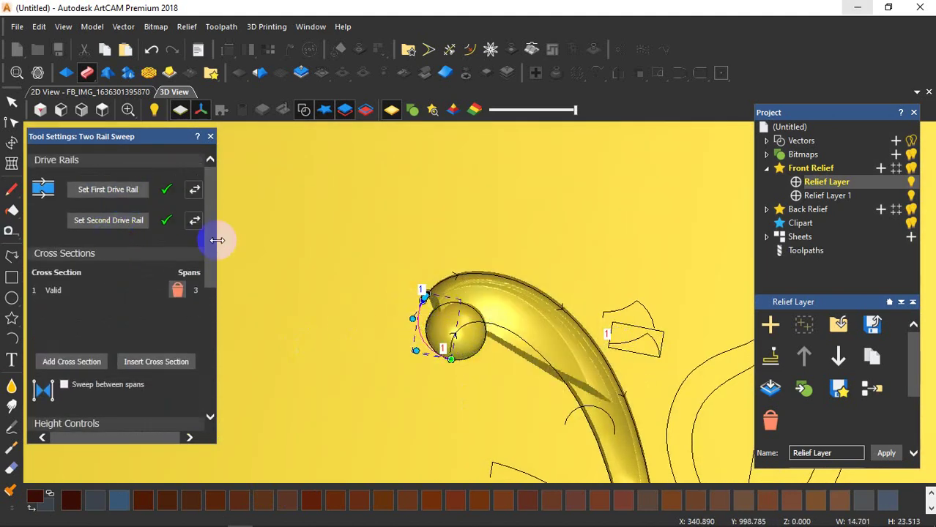
{"action": "left_click", "coordinate": [130, 226]}
{"action": "scroll", "coordinate": [437, 320], "scroll_direction": "up", "scroll_amount": 5}
{"action": "left_click_drag", "start_coordinate": [527, 303], "coordinate": [476, 265]}
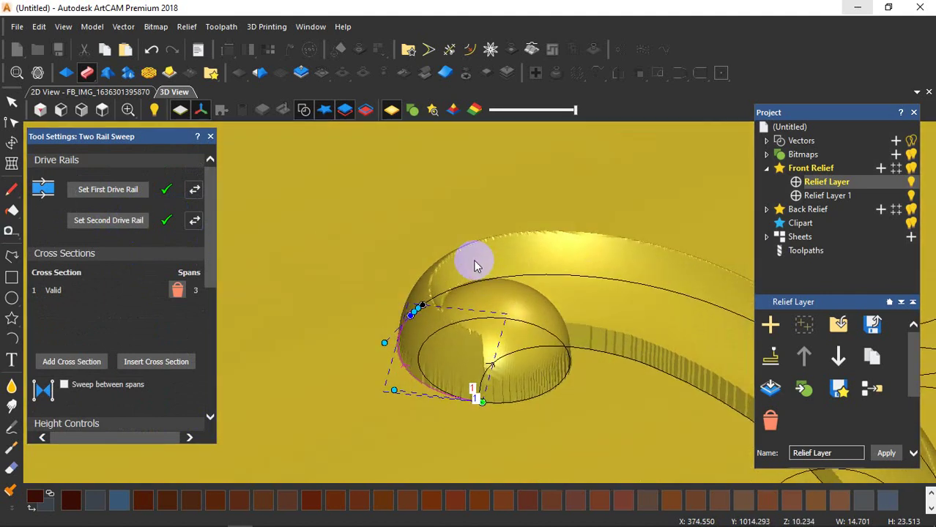
{"action": "scroll", "coordinate": [500, 362], "scroll_direction": "up", "scroll_amount": 3}
{"action": "scroll", "coordinate": [96, 304], "scroll_direction": "down", "scroll_amount": 5}
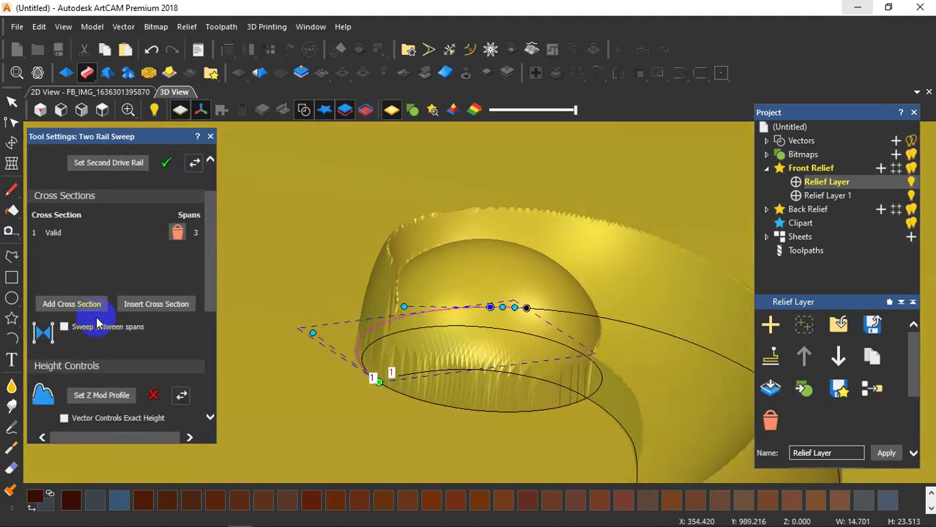
- Try the curl sweep with Scale Height with Width on and the final height scaled to 10, and close the sweep settings
{"action": "scroll", "coordinate": [79, 326], "scroll_direction": "down", "scroll_amount": 1}
{"action": "left_click", "coordinate": [65, 358]}
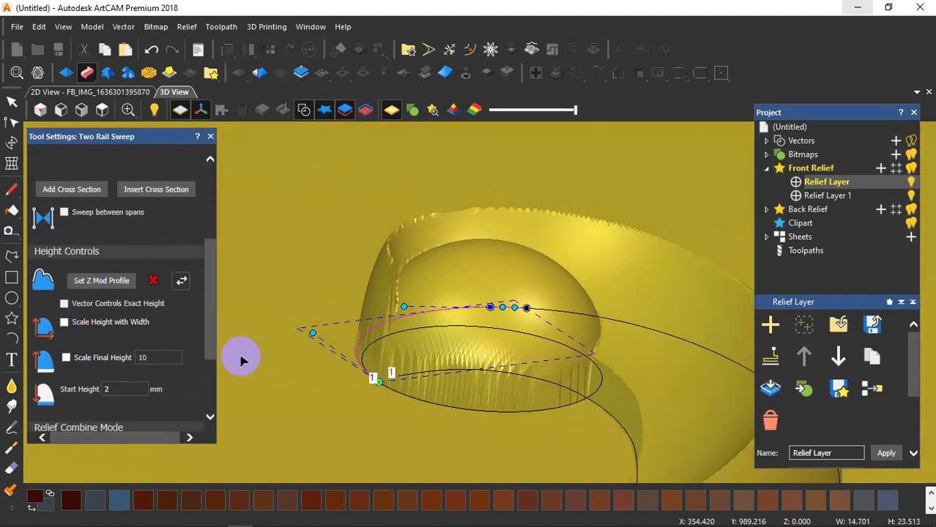
{"action": "left_click", "coordinate": [66, 358]}
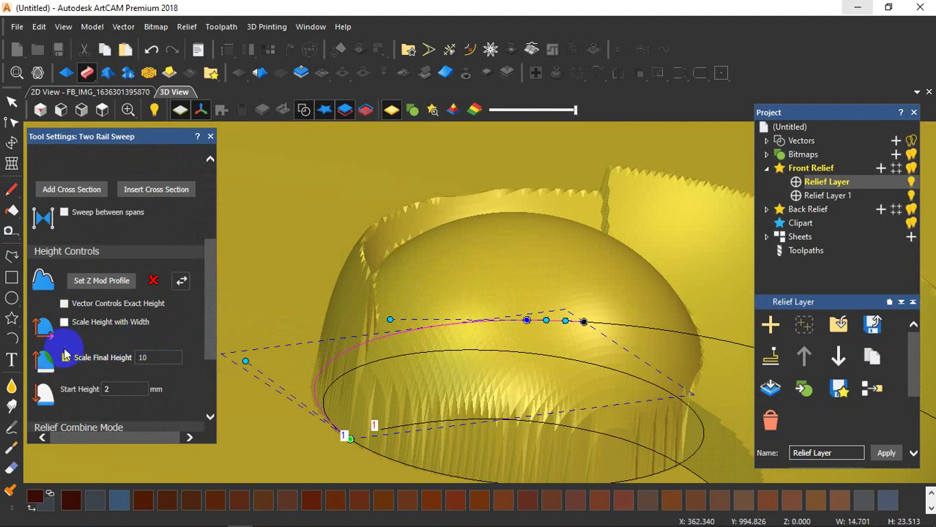
{"action": "left_click", "coordinate": [65, 322]}
{"action": "scroll", "coordinate": [375, 324], "scroll_direction": "down", "scroll_amount": 4}
{"action": "scroll", "coordinate": [560, 288], "scroll_direction": "up", "scroll_amount": 3}
{"action": "left_click_drag", "start_coordinate": [560, 288], "coordinate": [330, 389]}
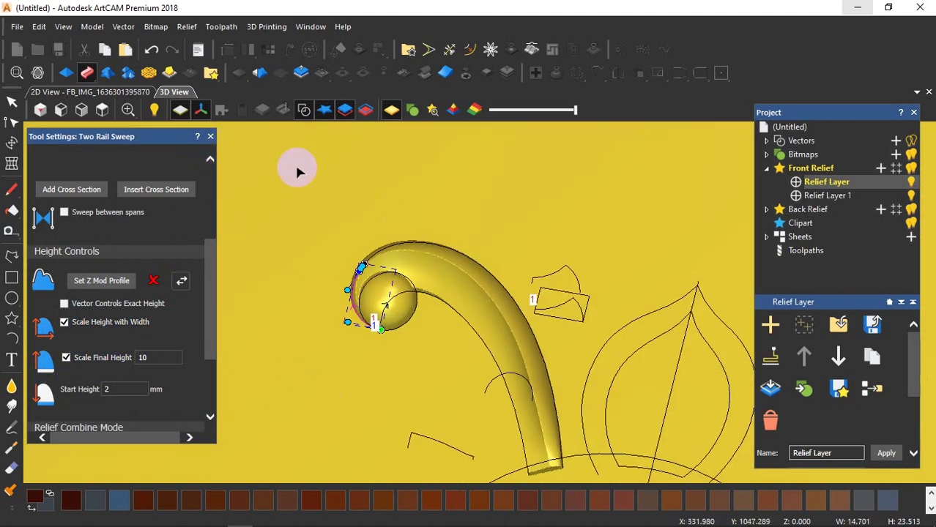
{"action": "left_click", "coordinate": [210, 136]}
- Join the cut segments of the inner and outer stem curves back together in the 2D view
{"action": "left_click", "coordinate": [128, 93]}
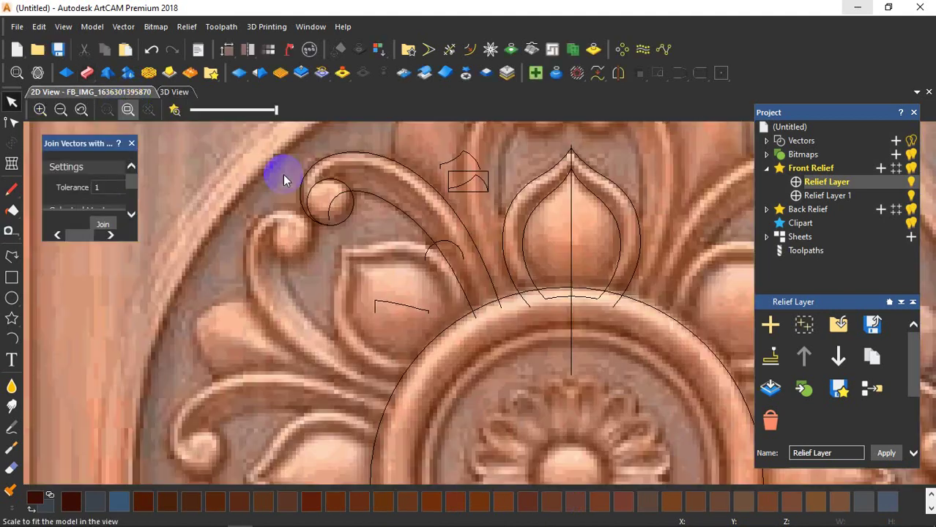
{"action": "scroll", "coordinate": [476, 272], "scroll_direction": "down", "scroll_amount": 3}
{"action": "scroll", "coordinate": [476, 272], "scroll_direction": "up", "scroll_amount": 3}
{"action": "scroll", "coordinate": [463, 313], "scroll_direction": "down", "scroll_amount": 3}
{"action": "scroll", "coordinate": [473, 320], "scroll_direction": "up", "scroll_amount": 3}
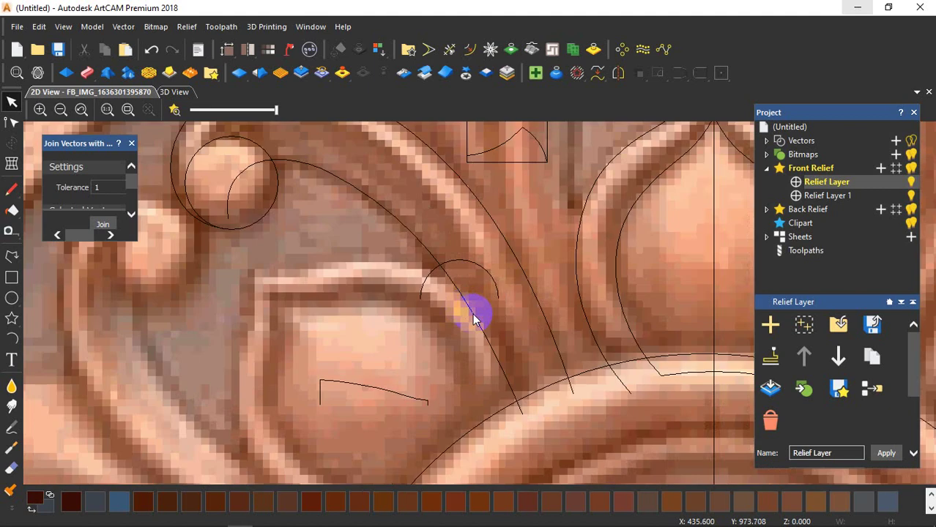
{"action": "left_click", "coordinate": [472, 317]}
{"action": "left_click", "coordinate": [492, 349]}
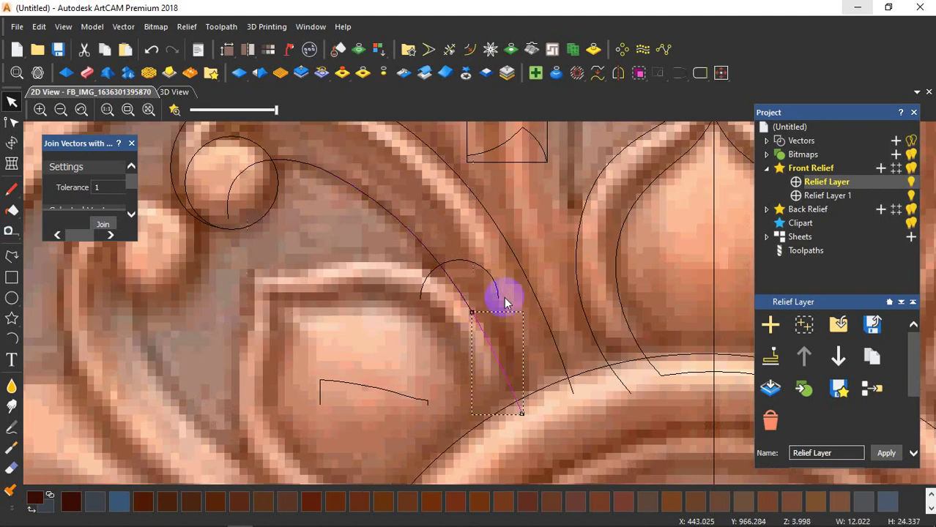
{"action": "left_click", "coordinate": [465, 305]}
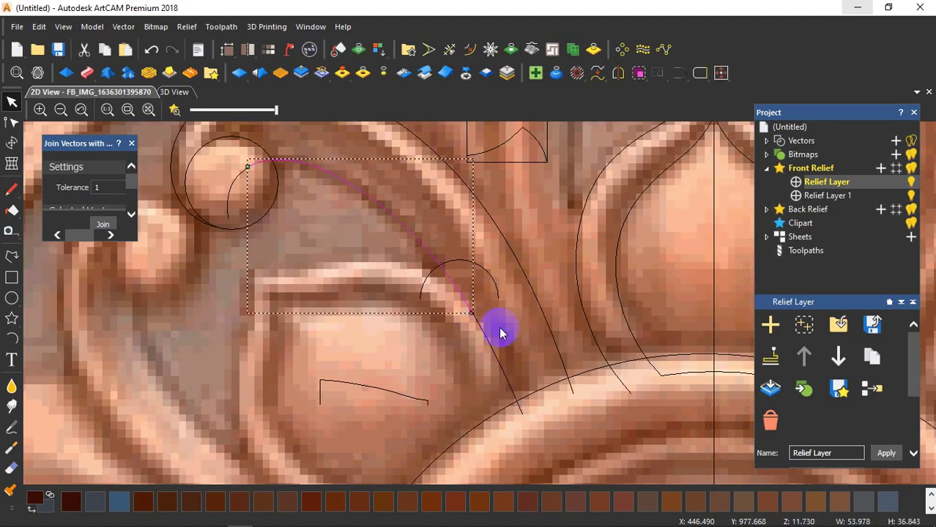
{"action": "left_click", "coordinate": [491, 348]}
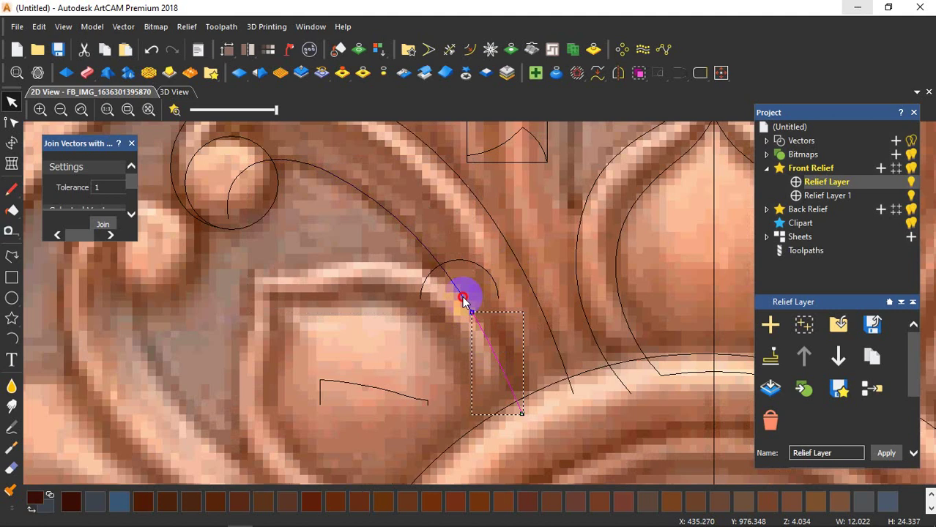
{"action": "left_click", "coordinate": [462, 300]}
{"action": "left_click", "coordinate": [535, 301], "text": "shift"}
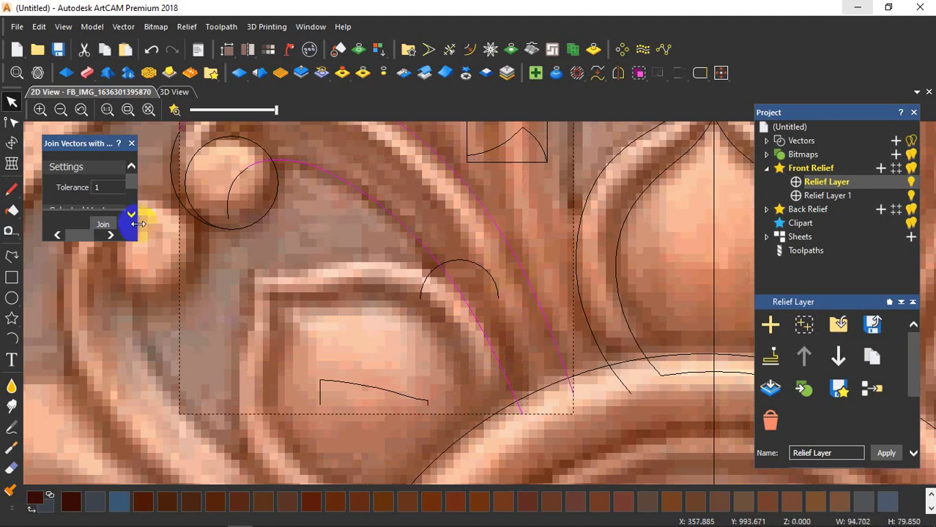
{"action": "left_click", "coordinate": [106, 225]}
{"action": "scroll", "coordinate": [501, 272], "scroll_direction": "down", "scroll_amount": 2}
{"action": "scroll", "coordinate": [501, 338], "scroll_direction": "up", "scroll_amount": 3}
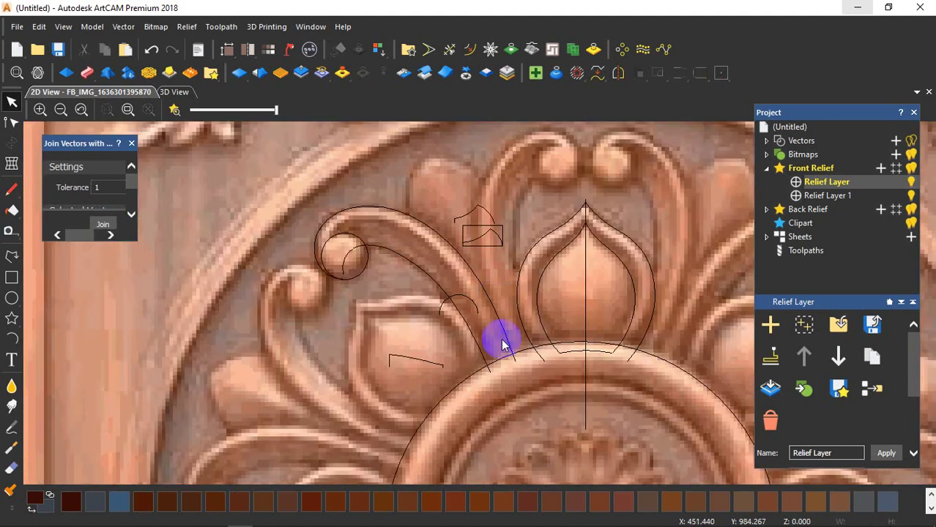
{"action": "scroll", "coordinate": [461, 286], "scroll_direction": "down", "scroll_amount": 2}
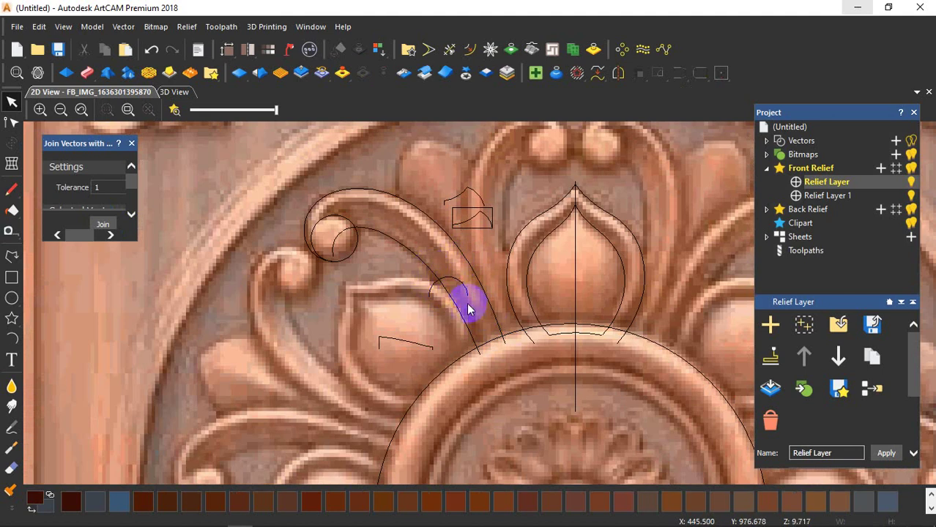
- Delete the relief layer holding the swept stem and add a new, empty front relief layer as the active one
{"action": "left_click", "coordinate": [174, 92]}
{"action": "left_click_drag", "start_coordinate": [376, 225], "coordinate": [522, 372]}
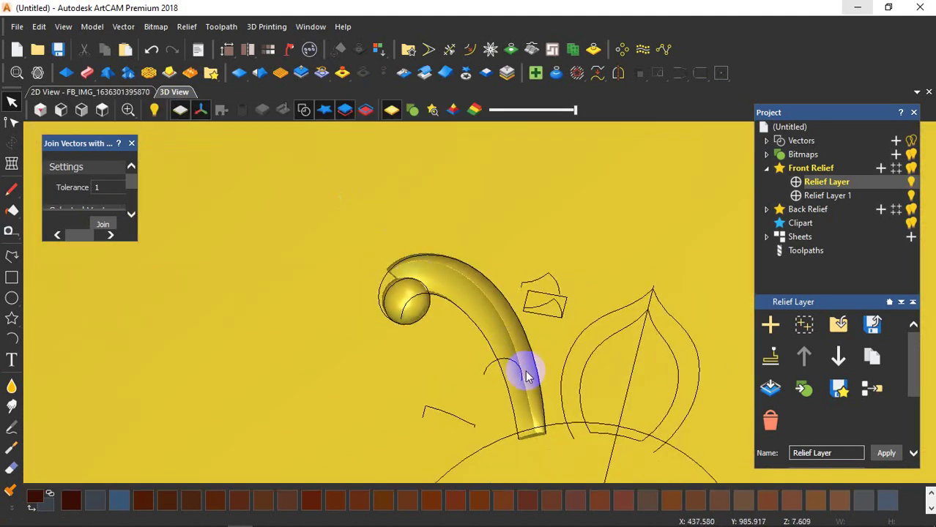
{"action": "right_click", "coordinate": [824, 183]}
{"action": "left_click", "coordinate": [824, 417]}
{"action": "left_click", "coordinate": [880, 168]}
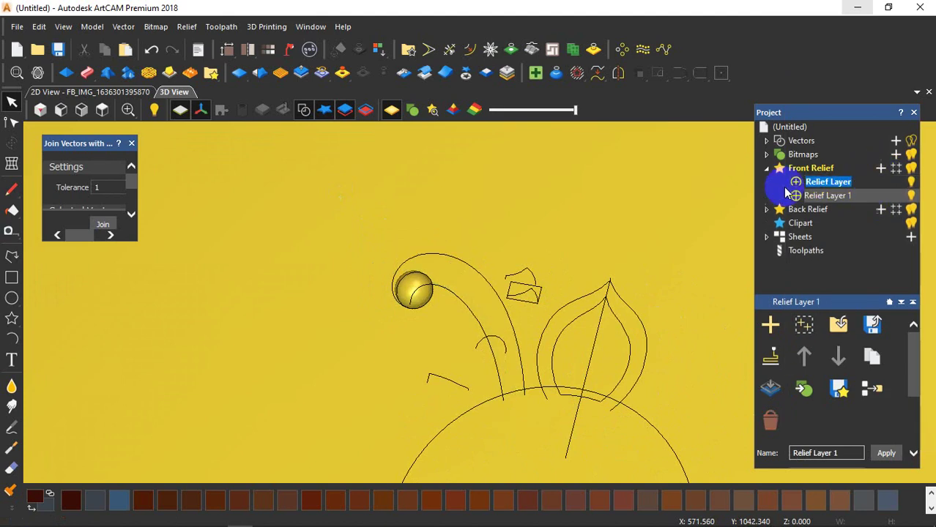
{"action": "left_click", "coordinate": [795, 182]}
{"action": "left_click", "coordinate": [796, 182]}
{"action": "left_click", "coordinate": [822, 183]}
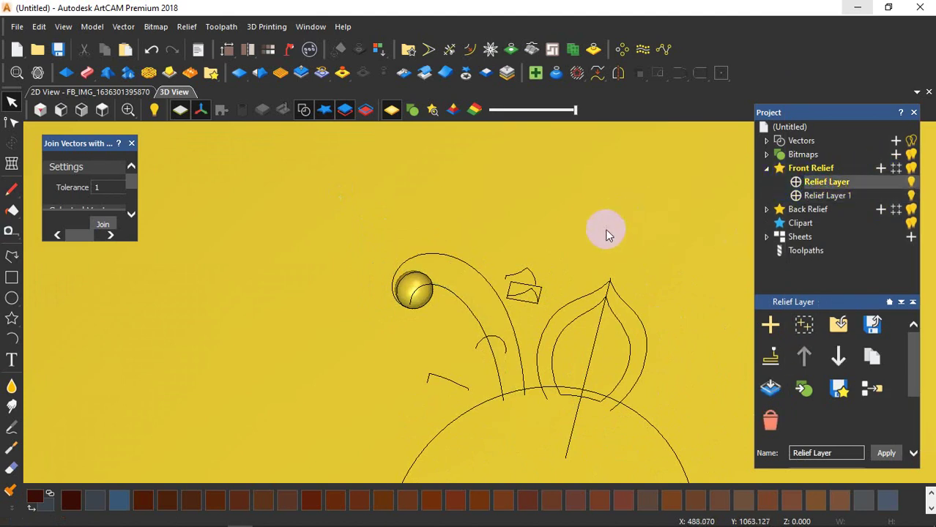
- Set up a Two Rail Sweep along both joined stem curves with the arched cross-section, and reverse the second drive rail
{"action": "scroll", "coordinate": [505, 372], "scroll_direction": "up", "scroll_amount": 6}
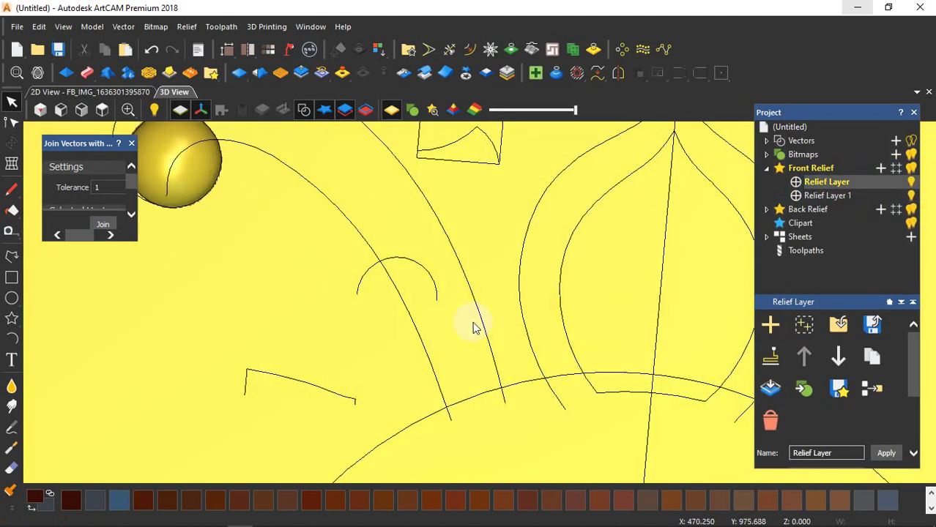
{"action": "scroll", "coordinate": [483, 333], "scroll_direction": "down", "scroll_amount": 3}
{"action": "left_click", "coordinate": [454, 330]}
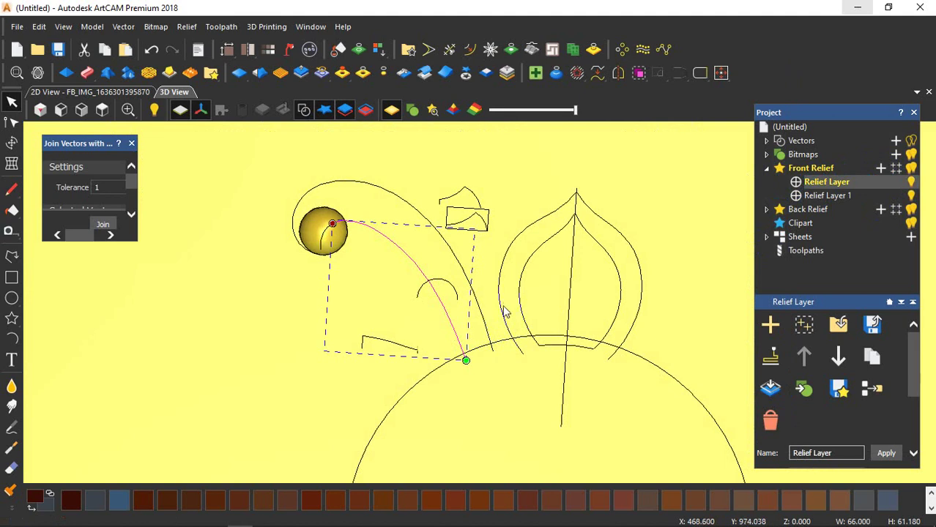
{"action": "left_click", "coordinate": [85, 73]}
{"action": "left_click", "coordinate": [441, 283]}
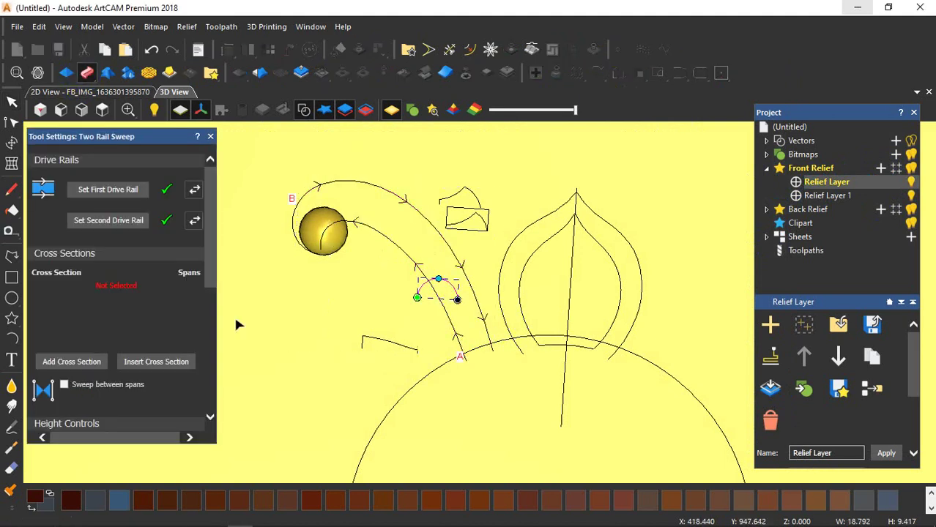
{"action": "left_click", "coordinate": [94, 362]}
{"action": "scroll", "coordinate": [483, 318], "scroll_direction": "up", "scroll_amount": 3}
{"action": "left_click", "coordinate": [194, 220]}
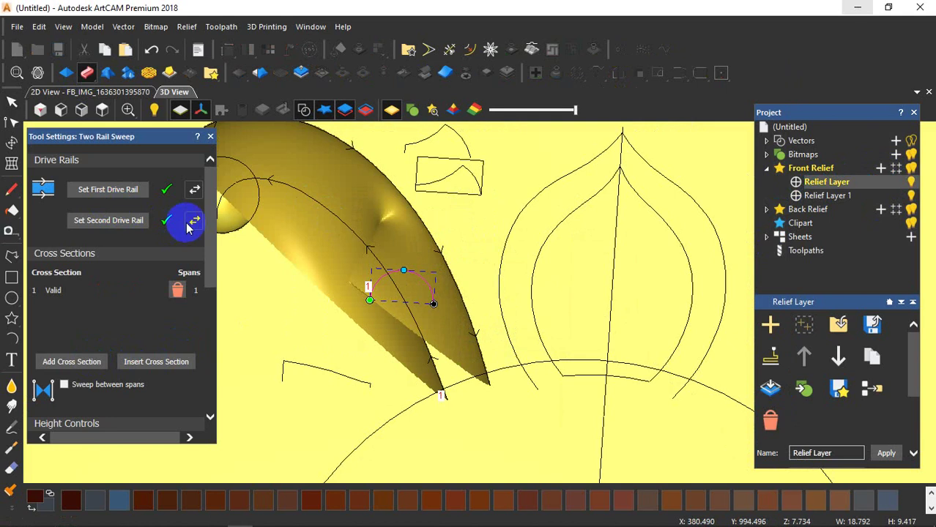
{"action": "scroll", "coordinate": [345, 193], "scroll_direction": "down", "scroll_amount": 2}
{"action": "scroll", "coordinate": [348, 196], "scroll_direction": "up", "scroll_amount": 1}
{"action": "mouse_move", "coordinate": [438, 212]}
{"action": "left_mouse_down"}
{"action": "mouse_move", "coordinate": [475, 186]}
{"action": "mouse_move", "coordinate": [519, 280]}
{"action": "mouse_move", "coordinate": [345, 271]}
{"action": "mouse_move", "coordinate": [463, 230]}
{"action": "mouse_move", "coordinate": [455, 221]}
{"action": "left_mouse_up"}
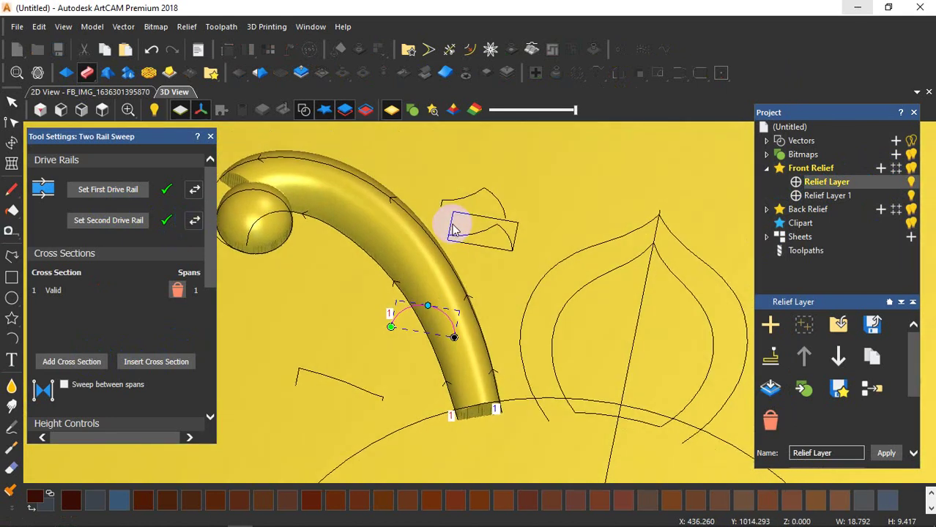
{"action": "left_click_drag", "start_coordinate": [449, 294], "coordinate": [463, 251]}
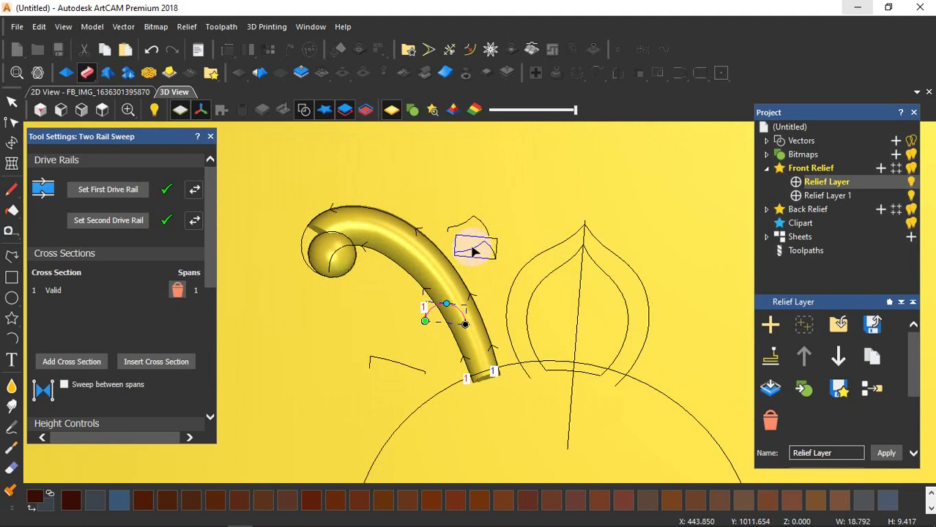
- Add the peaked profile beside the stem as the sweep's second cross-section at the ball end
{"action": "left_click", "coordinate": [473, 251]}
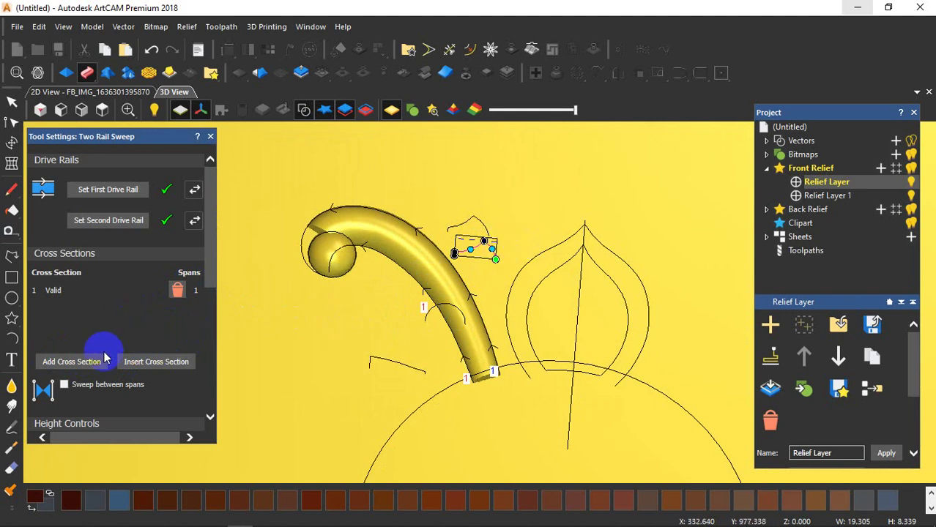
{"action": "left_click", "coordinate": [92, 361]}
{"action": "left_click", "coordinate": [191, 315]}
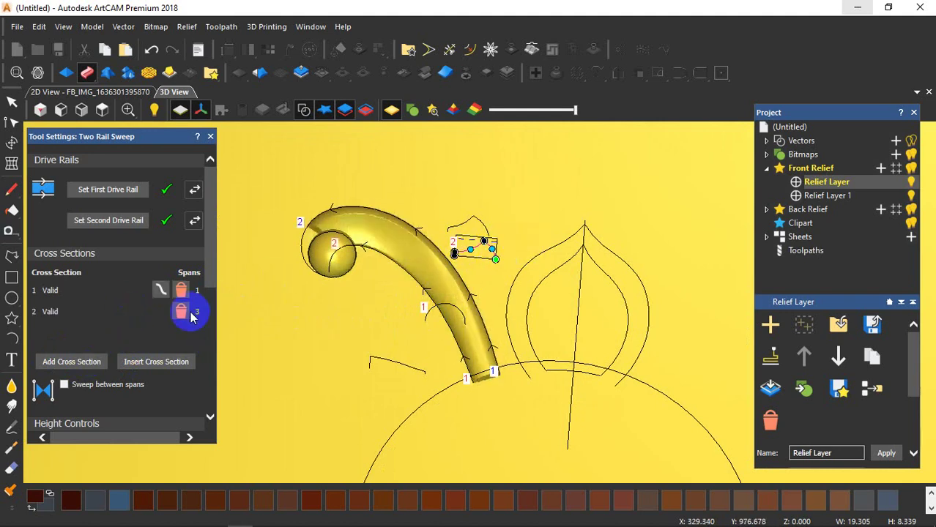
{"action": "left_click_drag", "start_coordinate": [571, 236], "coordinate": [391, 357]}
{"action": "scroll", "coordinate": [391, 357], "scroll_direction": "up", "scroll_amount": 2}
{"action": "scroll", "coordinate": [493, 324], "scroll_direction": "down", "scroll_amount": 4}
{"action": "left_click_drag", "start_coordinate": [493, 323], "coordinate": [524, 320]}
{"action": "scroll", "coordinate": [496, 341], "scroll_direction": "up", "scroll_amount": 2}
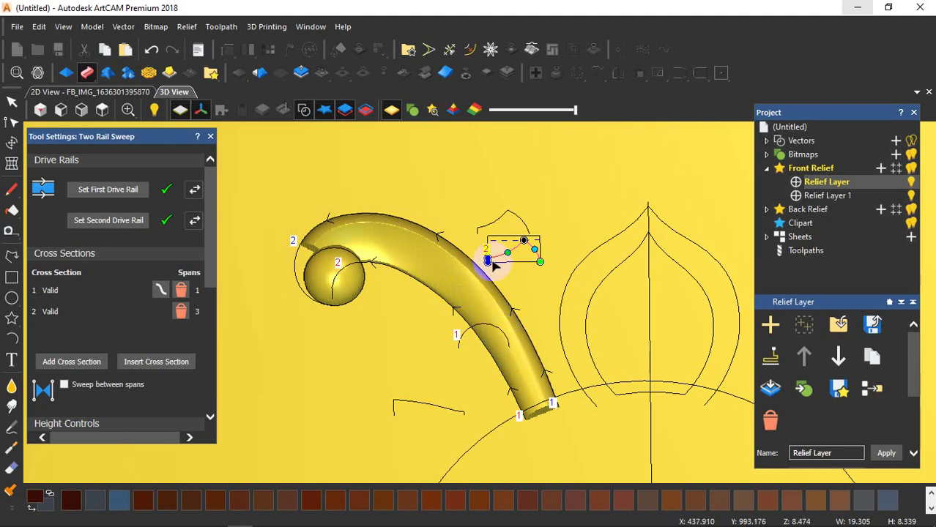
{"action": "left_click", "coordinate": [505, 219]}
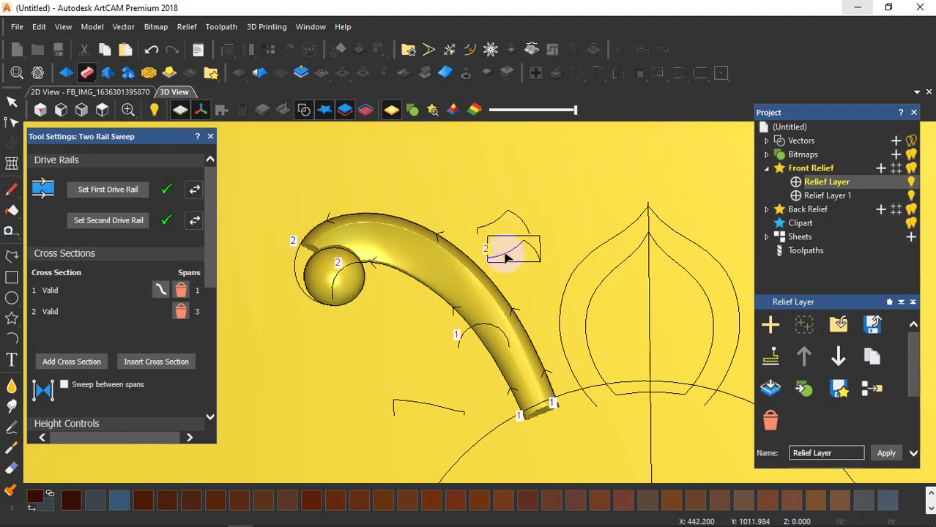
- Add the box-enclosed peaked profile as the stem sweep's third cross-section at the ball end
{"action": "left_click", "coordinate": [516, 268]}
{"action": "left_click", "coordinate": [72, 364]}
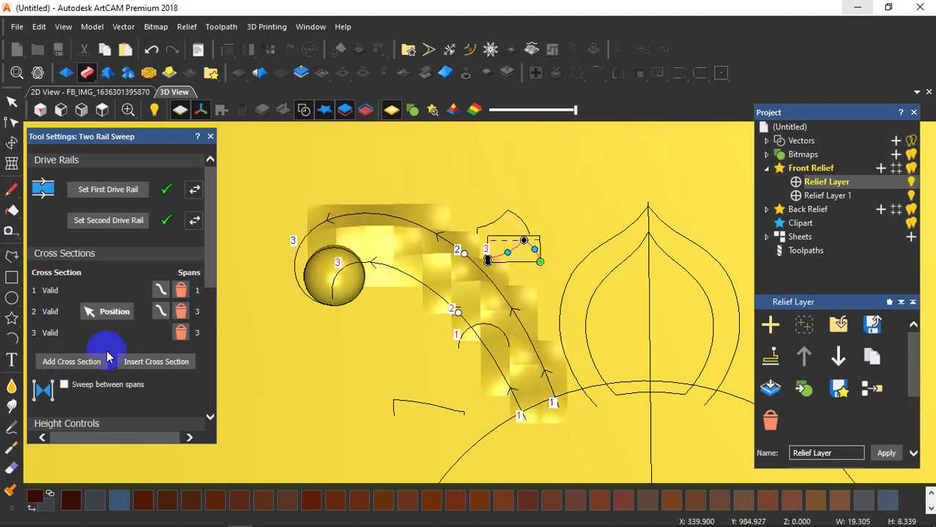
{"action": "scroll", "coordinate": [440, 320], "scroll_direction": "up", "scroll_amount": 3}
{"action": "mouse_move", "coordinate": [443, 324]}
{"action": "left_mouse_down"}
{"action": "mouse_move", "coordinate": [424, 351]}
{"action": "mouse_move", "coordinate": [461, 322]}
{"action": "left_mouse_up"}
{"action": "scroll", "coordinate": [475, 316], "scroll_direction": "down", "scroll_amount": 4}
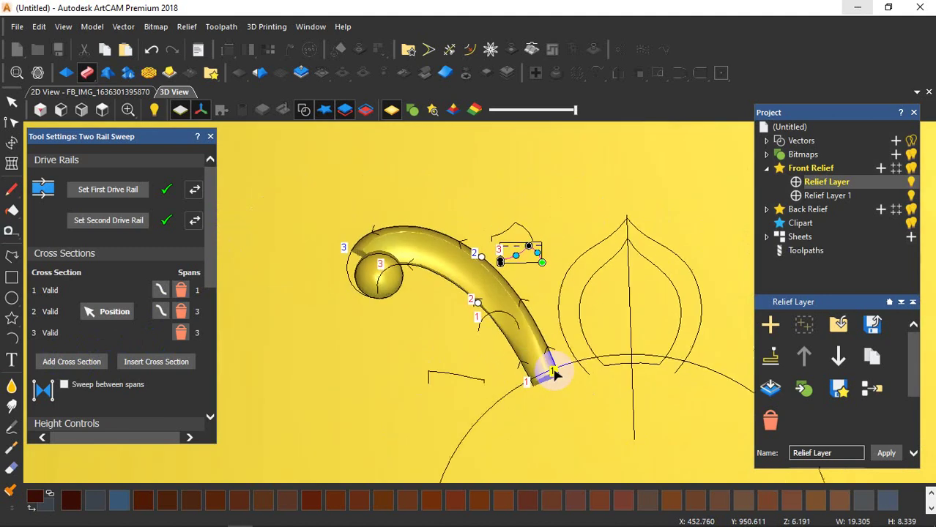
{"action": "scroll", "coordinate": [505, 292], "scroll_direction": "up", "scroll_amount": 3}
{"action": "left_click_drag", "start_coordinate": [517, 316], "coordinate": [531, 385]}
{"action": "scroll", "coordinate": [533, 385], "scroll_direction": "down", "scroll_amount": 2}
{"action": "scroll", "coordinate": [535, 369], "scroll_direction": "up", "scroll_amount": 2}
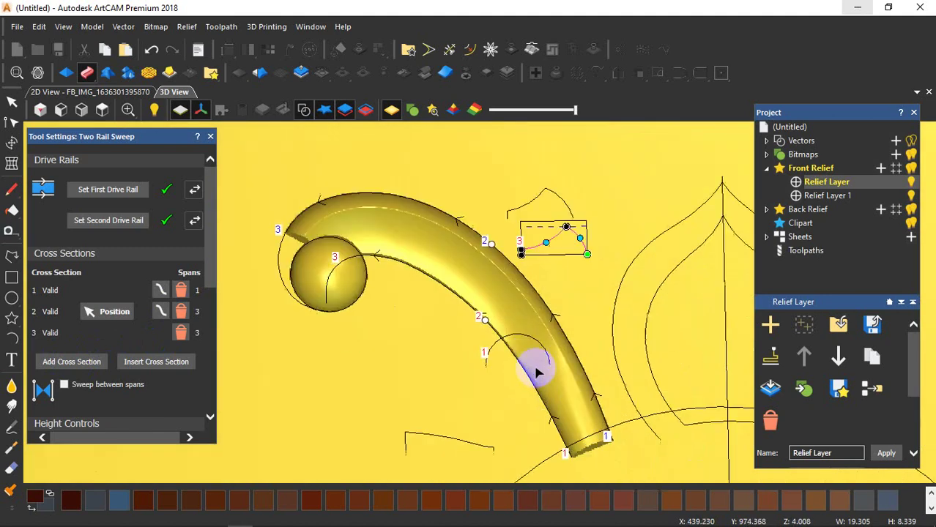
- Slide the second cross-section's points on both drive rails close to the ball end
{"action": "left_click", "coordinate": [449, 302]}
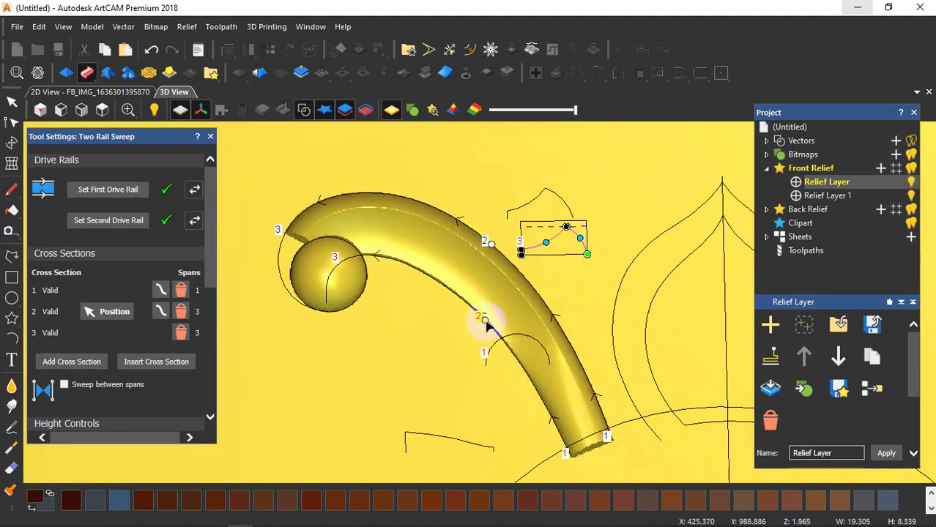
{"action": "left_click_drag", "start_coordinate": [484, 324], "coordinate": [441, 283]}
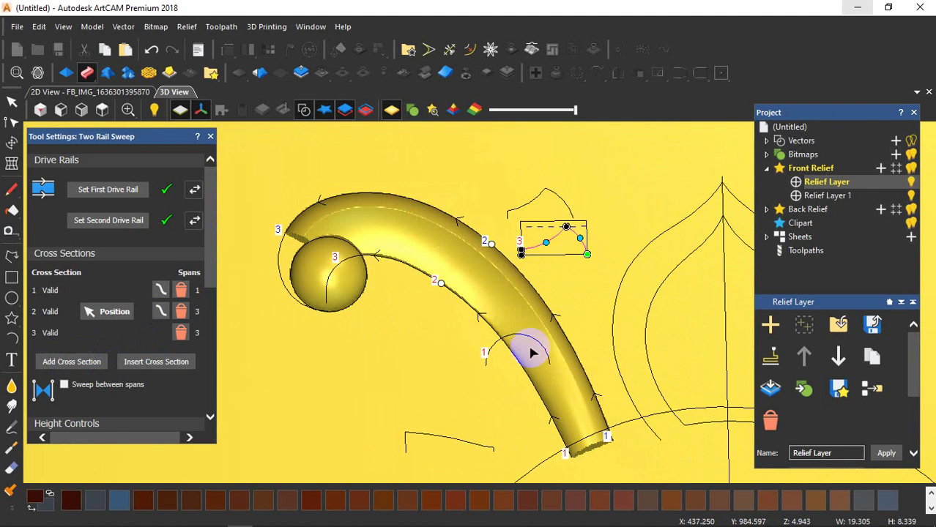
{"action": "left_click", "coordinate": [502, 250]}
{"action": "left_click_drag", "start_coordinate": [491, 247], "coordinate": [428, 203]}
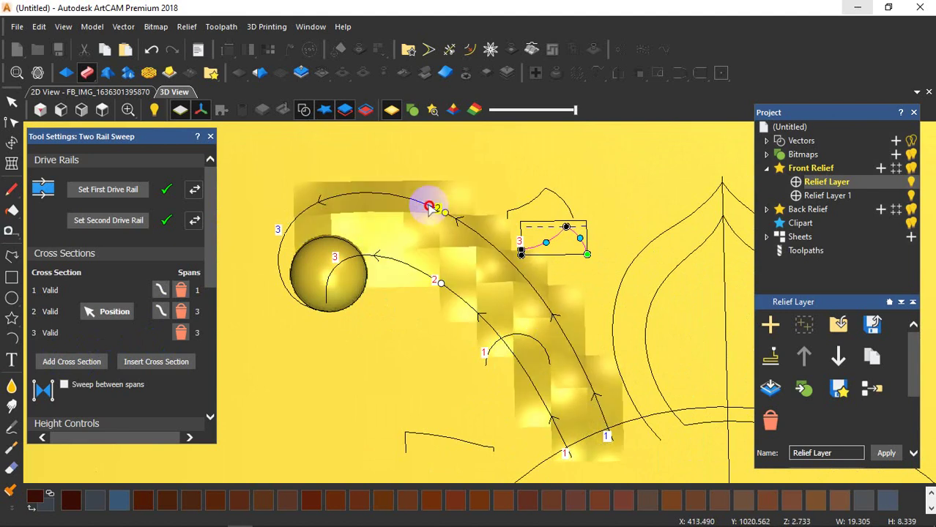
{"action": "left_click", "coordinate": [440, 286]}
{"action": "left_click_drag", "start_coordinate": [415, 269], "coordinate": [372, 252]}
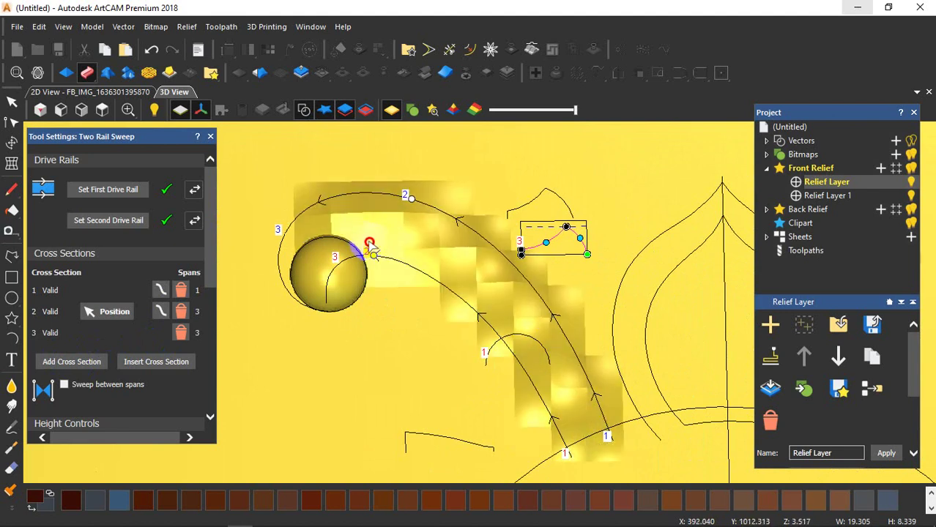
{"action": "left_click", "coordinate": [418, 208]}
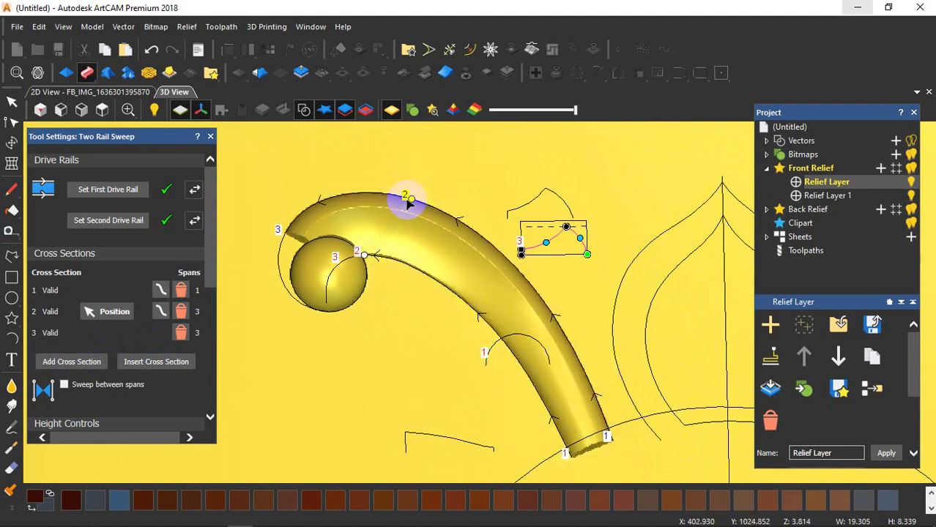
{"action": "left_click_drag", "start_coordinate": [413, 202], "coordinate": [363, 192]}
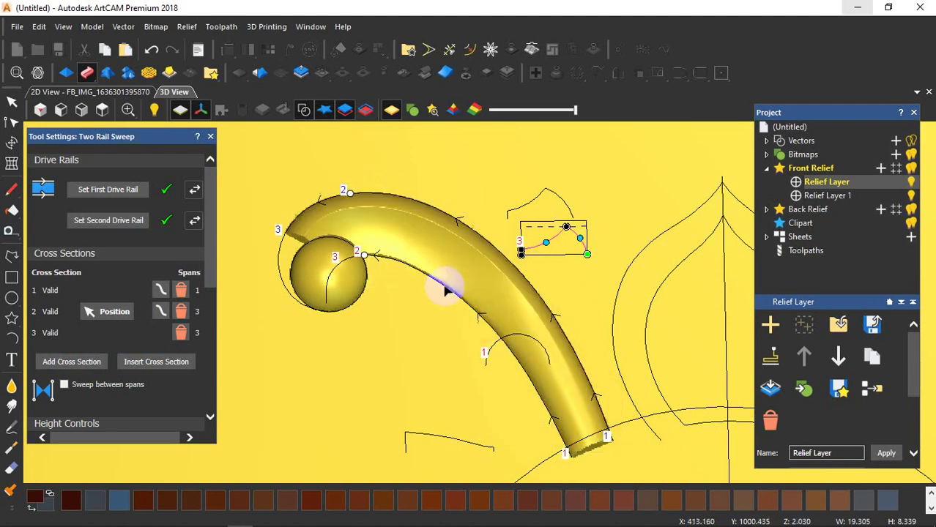
- Move the second cross-section's points on both drive rails back to about the middle of the stem
{"action": "mouse_move", "coordinate": [445, 288]}
{"action": "left_mouse_down"}
{"action": "mouse_move", "coordinate": [416, 204]}
{"action": "mouse_move", "coordinate": [435, 317]}
{"action": "mouse_move", "coordinate": [459, 300]}
{"action": "mouse_move", "coordinate": [442, 284]}
{"action": "left_mouse_up"}
{"action": "left_click", "coordinate": [363, 256]}
{"action": "mouse_move", "coordinate": [347, 192]}
{"action": "left_mouse_down"}
{"action": "mouse_move", "coordinate": [407, 205]}
{"action": "mouse_move", "coordinate": [465, 238]}
{"action": "left_mouse_up"}
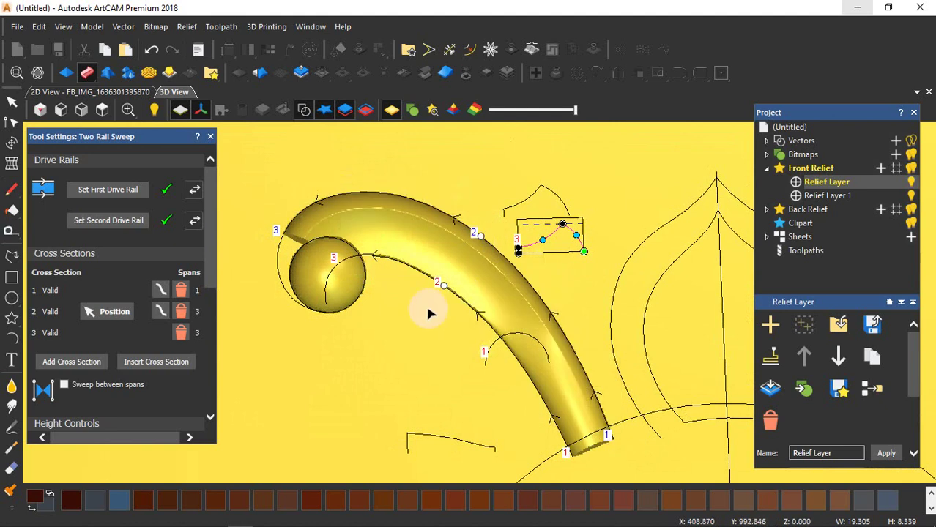
{"action": "left_click_drag", "start_coordinate": [428, 311], "coordinate": [472, 307]}
{"action": "scroll", "coordinate": [154, 347], "scroll_direction": "down", "scroll_amount": 2}
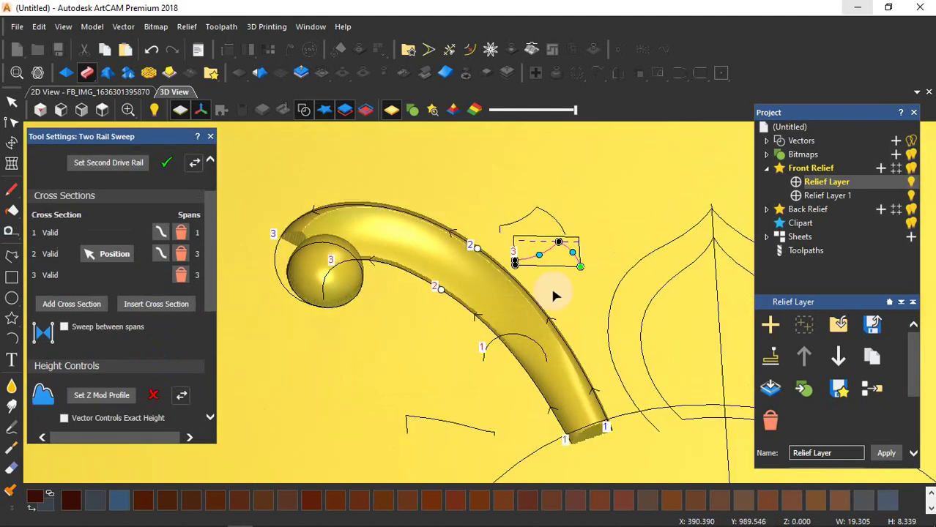
- Close the stem's Two Rail Sweep without applying it
{"action": "scroll", "coordinate": [557, 304], "scroll_direction": "down", "scroll_amount": 3}
{"action": "left_click", "coordinate": [183, 353]}
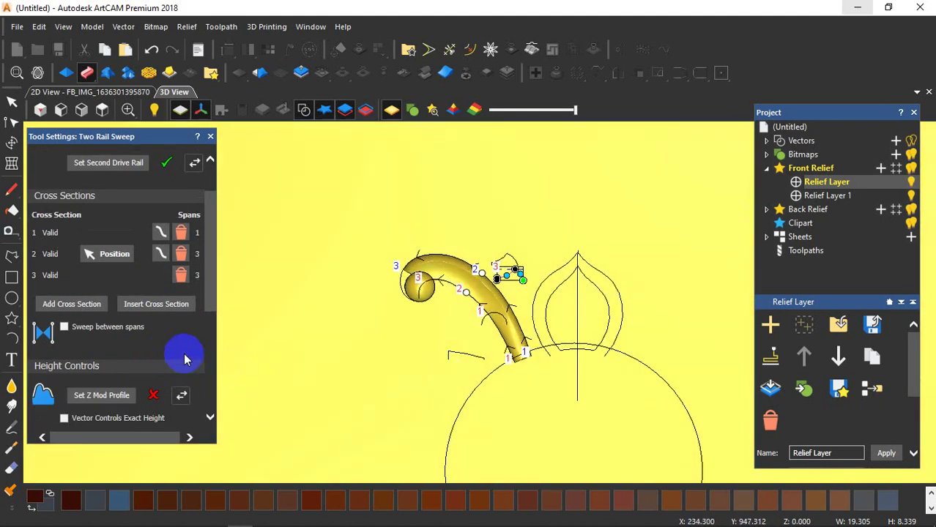
{"action": "scroll", "coordinate": [131, 348], "scroll_direction": "down", "scroll_amount": 6}
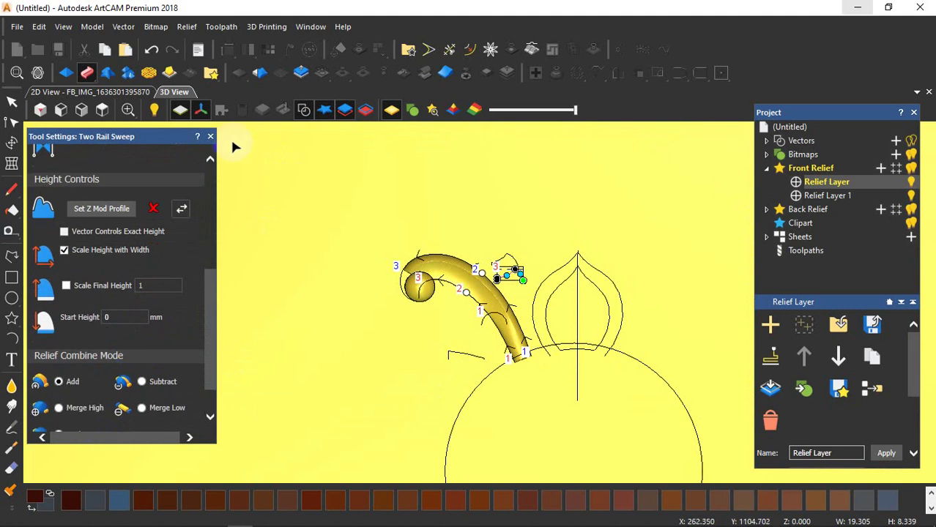
{"action": "left_click", "coordinate": [211, 138]}
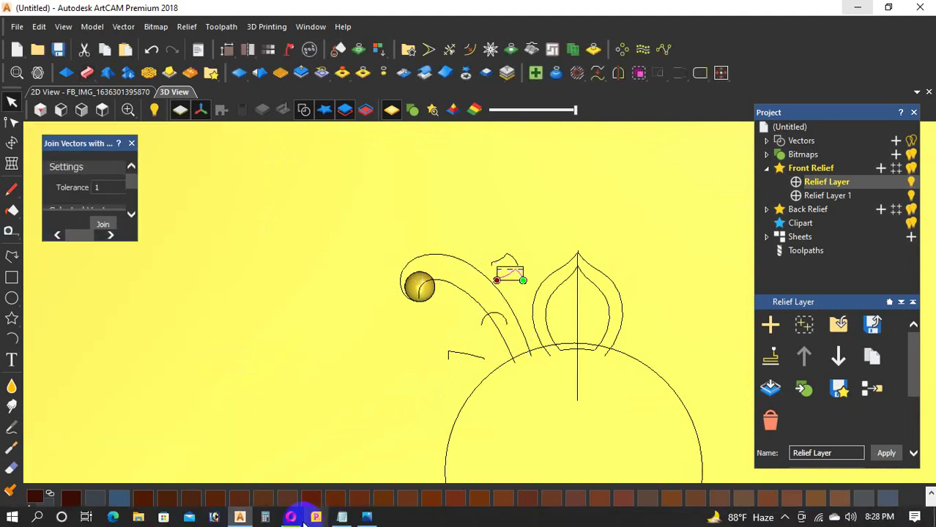
- Set up a Two Rail Sweep between the central petal's left-hand outer and inner curves with the arched cross-section
{"action": "left_click", "coordinate": [784, 520]}
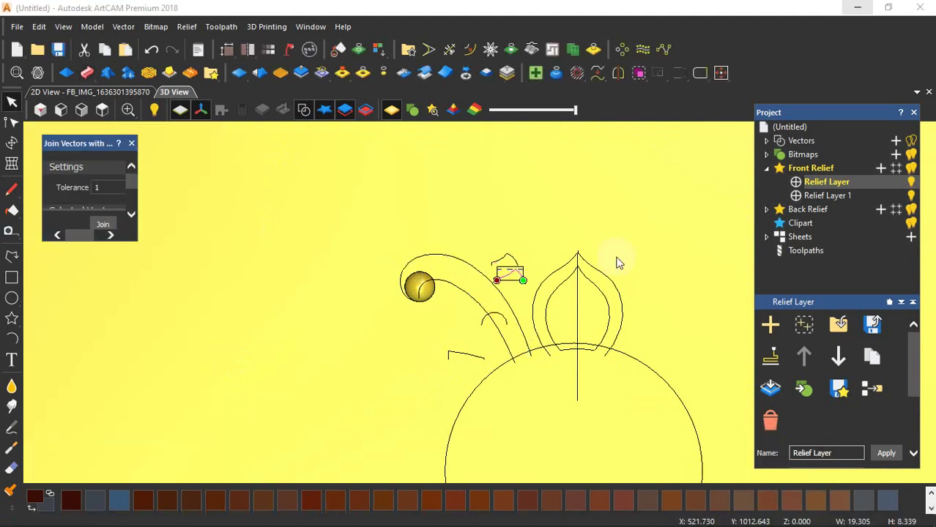
{"action": "scroll", "coordinate": [609, 271], "scroll_direction": "up", "scroll_amount": 4}
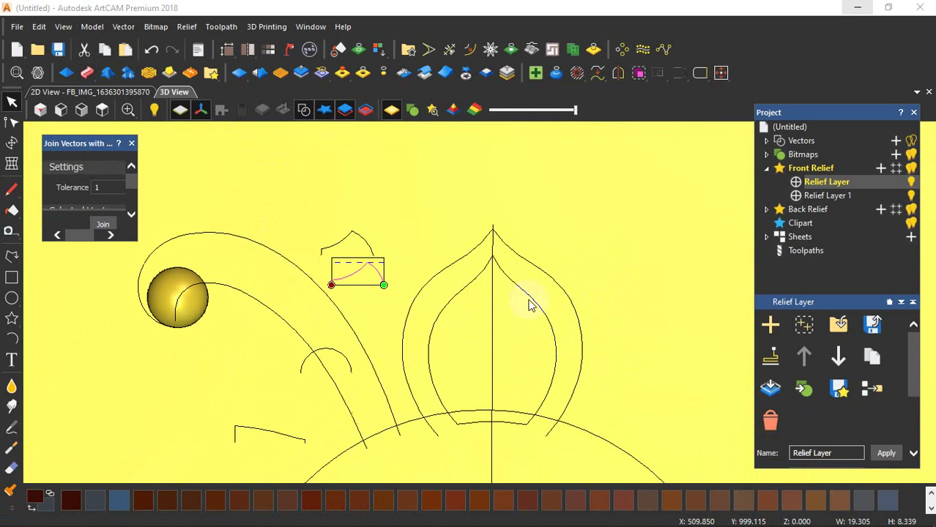
{"action": "scroll", "coordinate": [531, 305], "scroll_direction": "up", "scroll_amount": 1}
{"action": "left_click", "coordinate": [118, 93]}
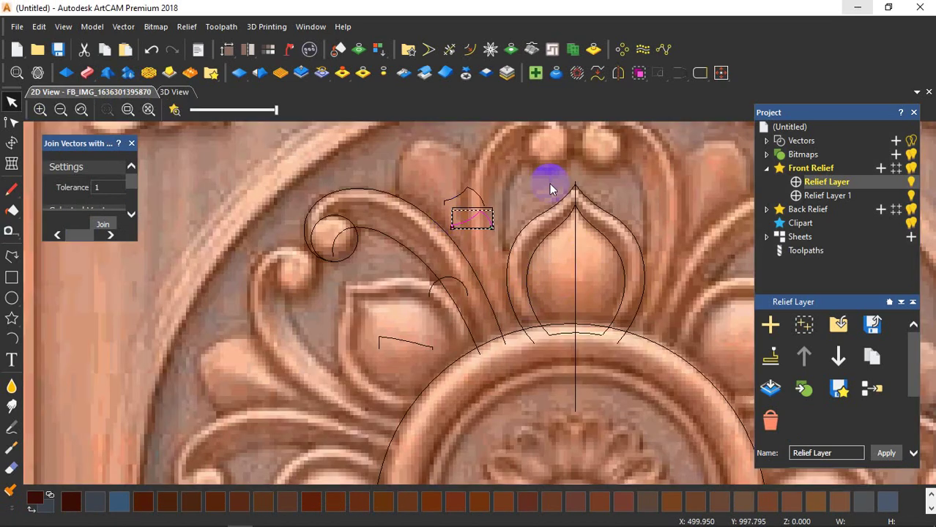
{"action": "left_click", "coordinate": [174, 92]}
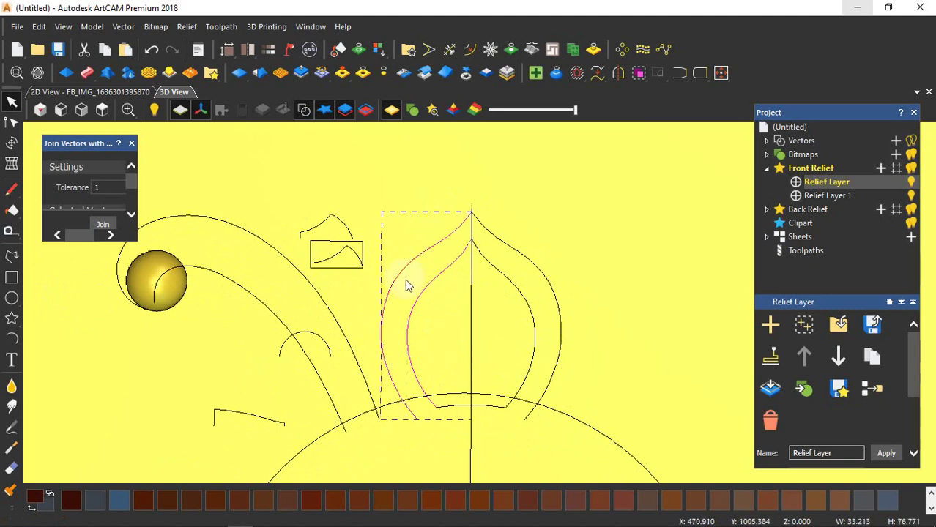
{"action": "left_click", "coordinate": [87, 72]}
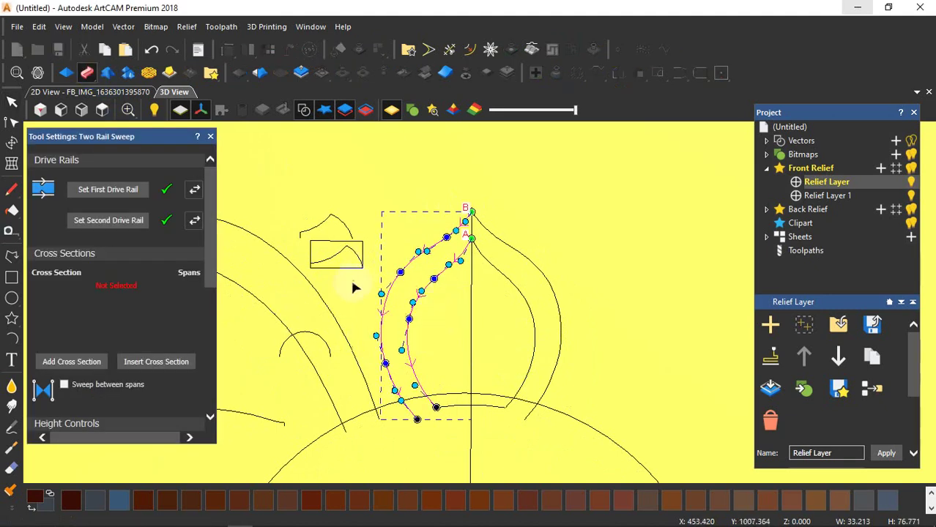
{"action": "left_click", "coordinate": [326, 342]}
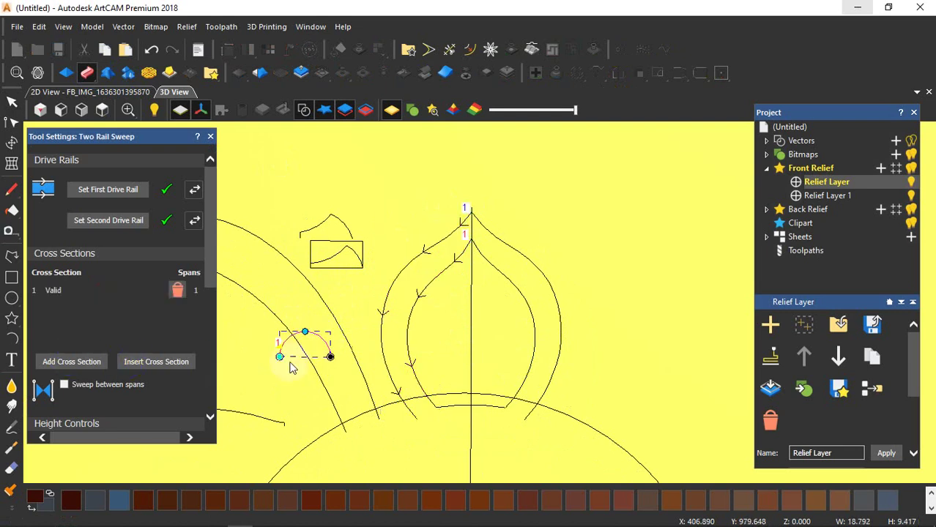
{"action": "scroll", "coordinate": [426, 282], "scroll_direction": "up", "scroll_amount": 3}
{"action": "left_click_drag", "start_coordinate": [588, 332], "coordinate": [629, 245]}
{"action": "scroll", "coordinate": [497, 302], "scroll_direction": "up", "scroll_amount": 3}
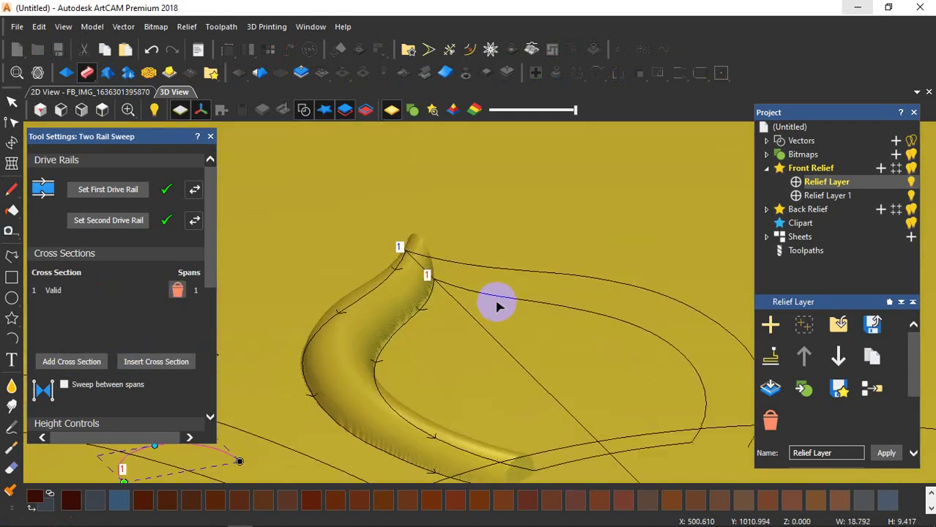
{"action": "left_click_drag", "start_coordinate": [498, 306], "coordinate": [328, 355]}
{"action": "scroll", "coordinate": [100, 374], "scroll_direction": "down", "scroll_amount": 5}
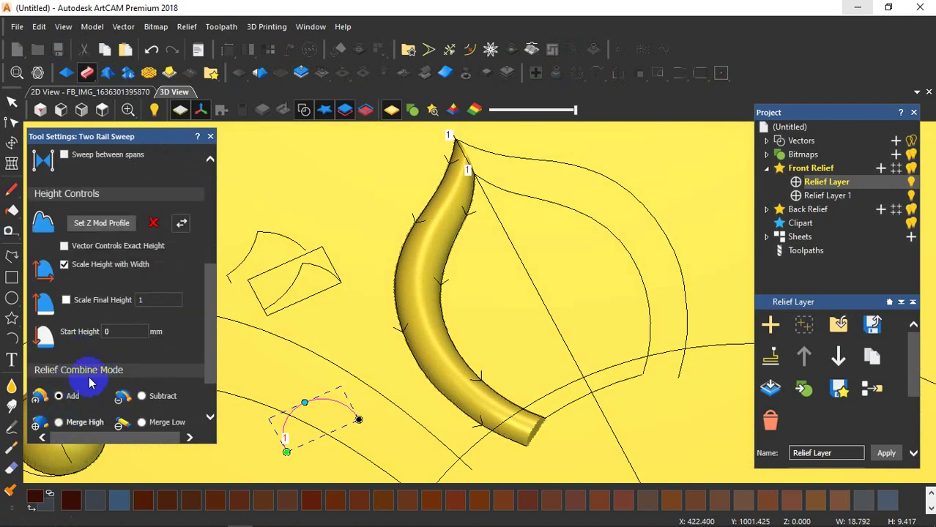
- Set the petal sweep to Merge High with a 2 mm start height and a scaled final height of 8
{"action": "left_click", "coordinate": [84, 423]}
{"action": "left_click_drag", "start_coordinate": [132, 333], "coordinate": [48, 343]}
{"action": "type", "text": "2"}
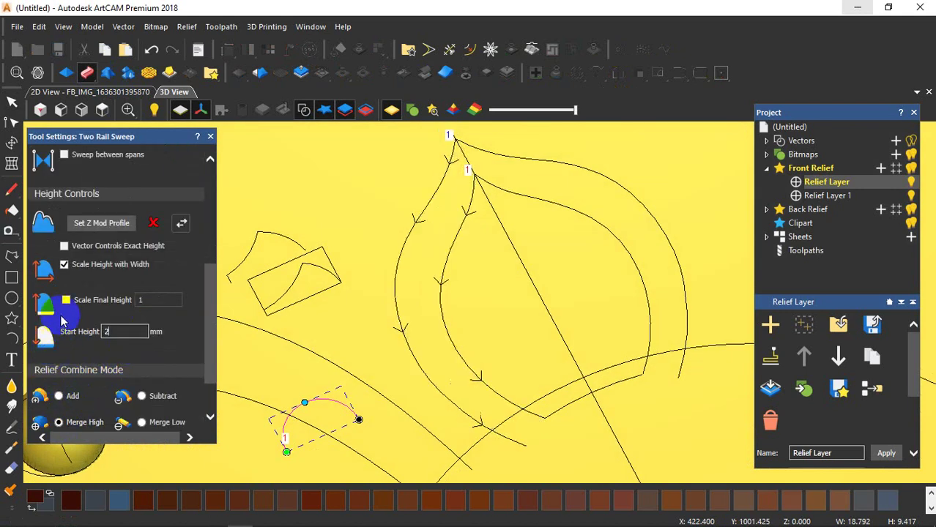
{"action": "left_click", "coordinate": [66, 300]}
{"action": "double_click", "coordinate": [157, 299]}
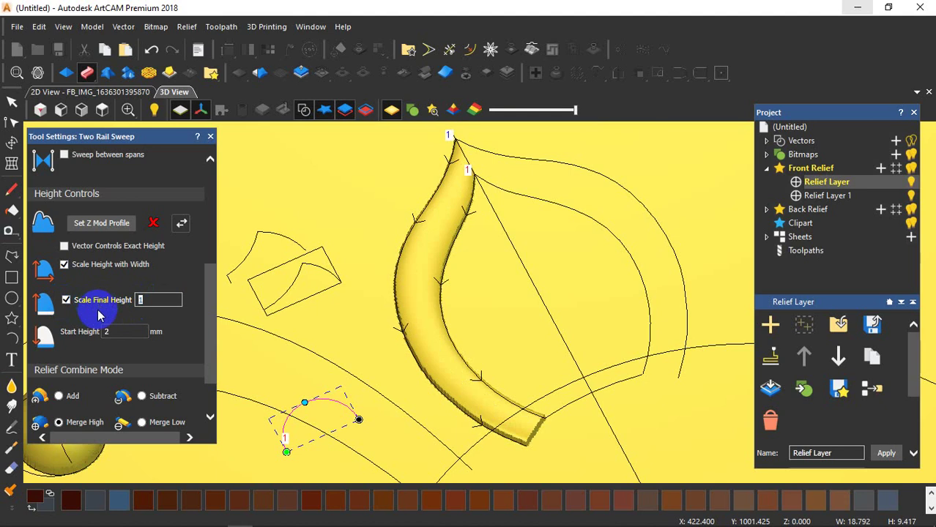
{"action": "type", "text": "8"}
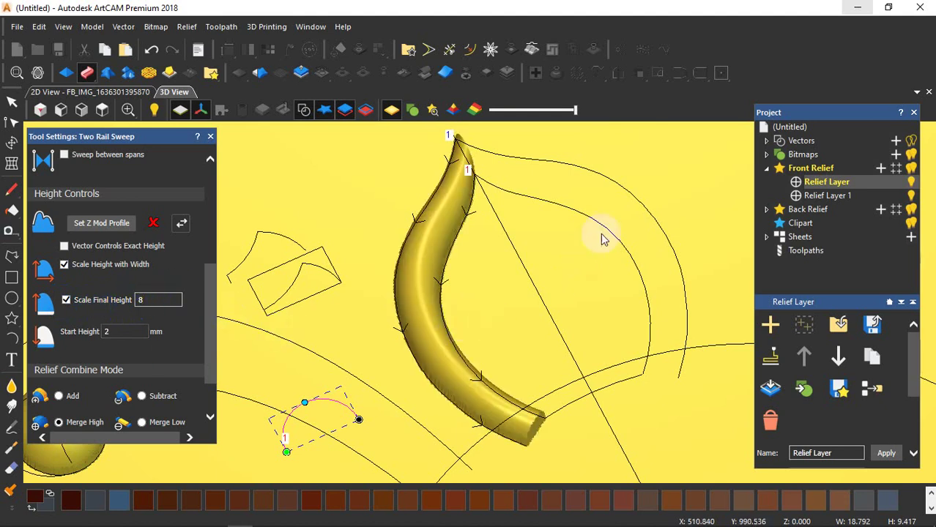
{"action": "middle_click_drag", "start_coordinate": [602, 240], "coordinate": [453, 344]}
{"action": "scroll", "coordinate": [102, 403], "scroll_direction": "down", "scroll_amount": 3}
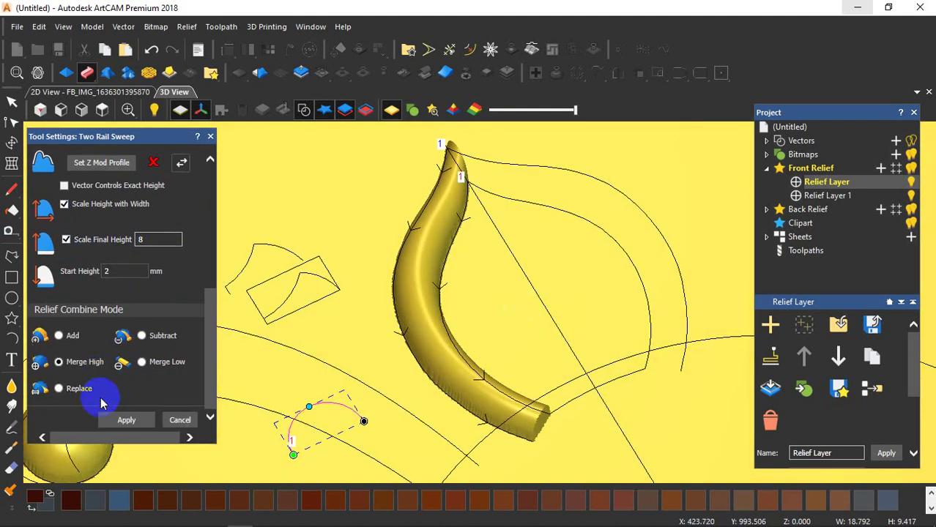
{"action": "left_click_drag", "start_coordinate": [489, 370], "coordinate": [565, 401]}
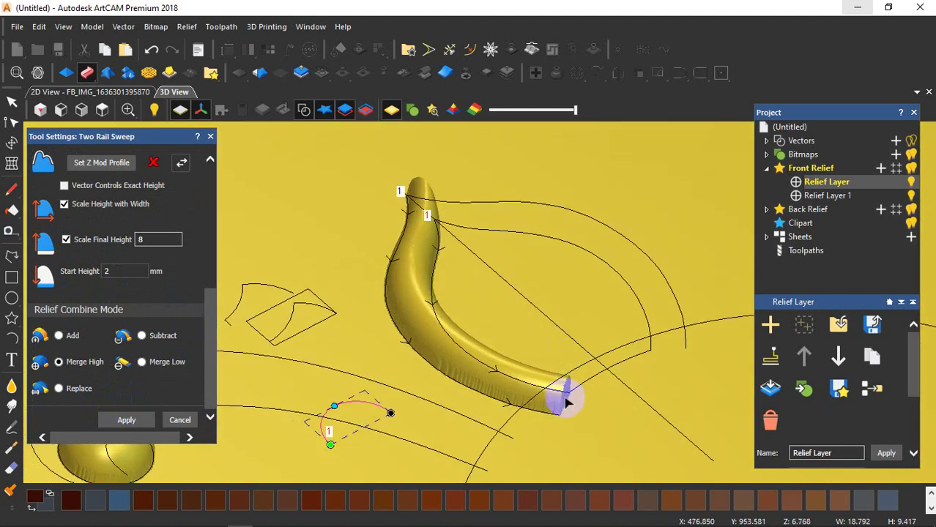
{"action": "left_click", "coordinate": [123, 92]}
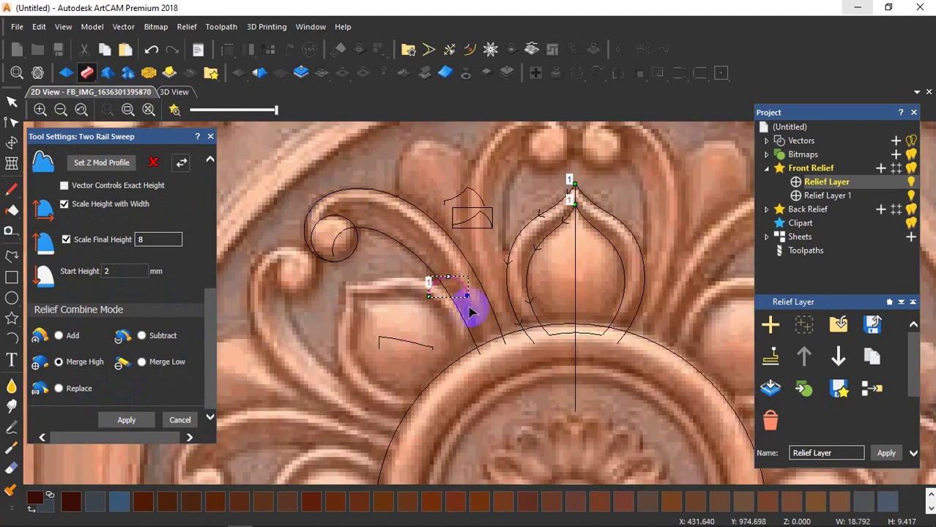
{"action": "left_click", "coordinate": [173, 91]}
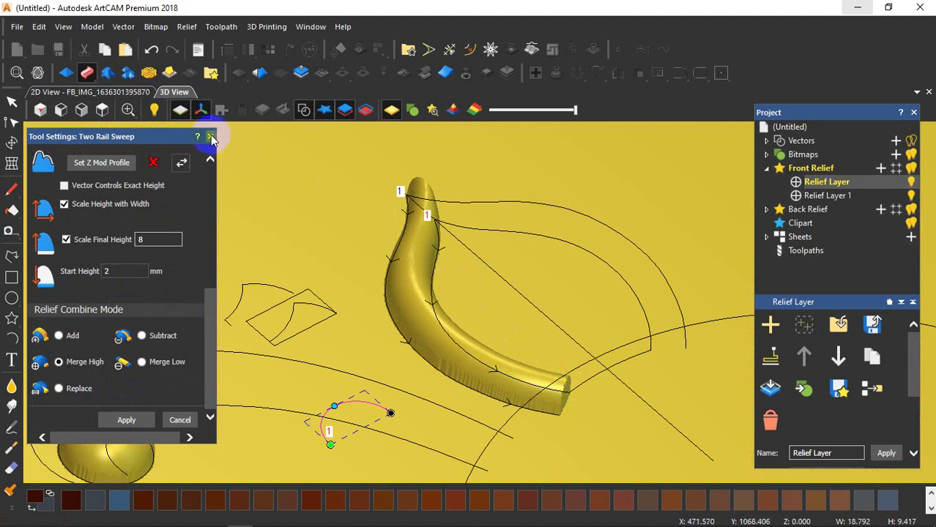
- Use the sloping profile below the stem as the petal sweep's Z modulation profile and reverse its direction
{"action": "left_click_drag", "start_coordinate": [339, 325], "coordinate": [329, 351]}
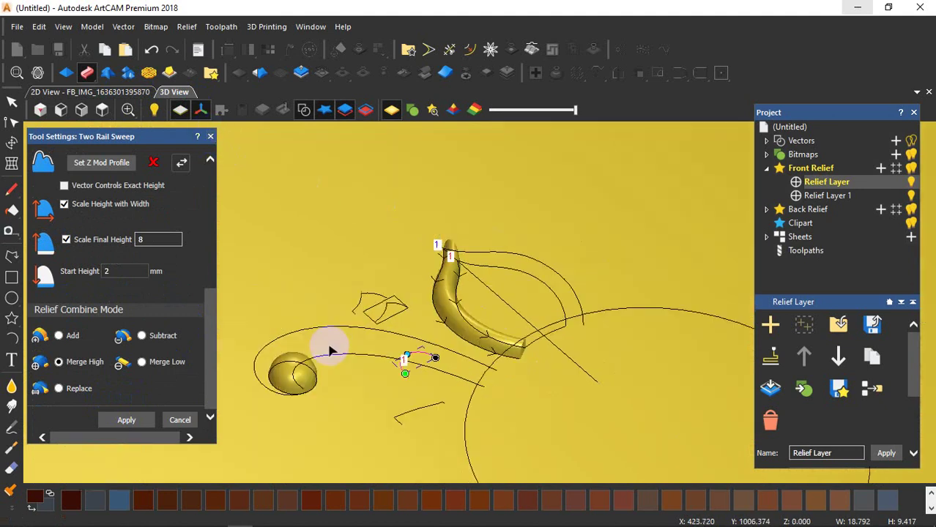
{"action": "left_click", "coordinate": [411, 414]}
{"action": "scroll", "coordinate": [93, 216], "scroll_direction": "up", "scroll_amount": 1}
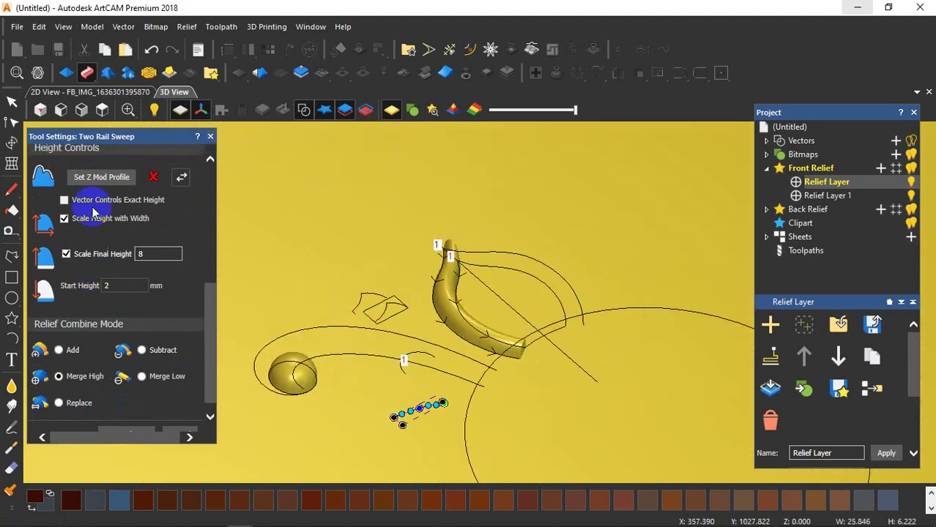
{"action": "left_click", "coordinate": [88, 180]}
{"action": "left_click_drag", "start_coordinate": [513, 293], "coordinate": [434, 199]}
{"action": "left_click", "coordinate": [179, 179]}
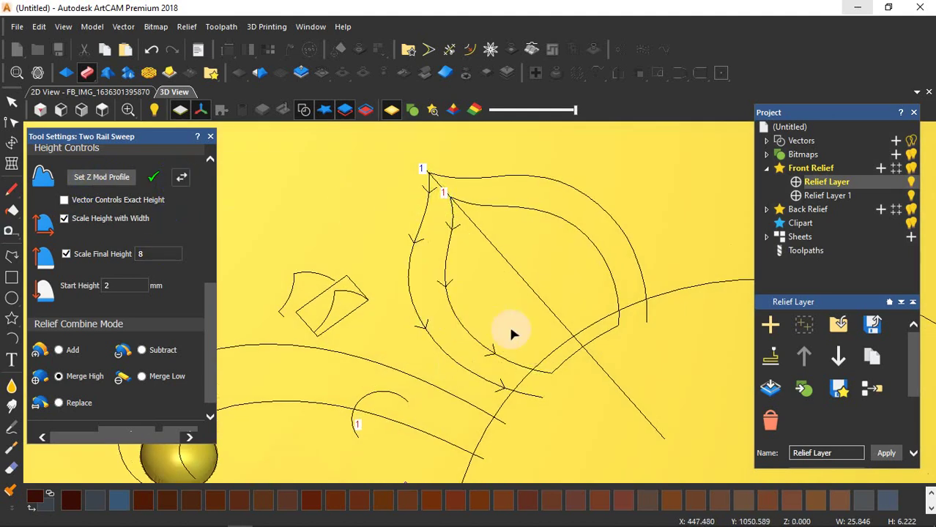
{"action": "scroll", "coordinate": [516, 372], "scroll_direction": "up", "scroll_amount": 3}
{"action": "left_click_drag", "start_coordinate": [518, 378], "coordinate": [524, 328]}
{"action": "left_click_drag", "start_coordinate": [465, 359], "coordinate": [601, 238]}
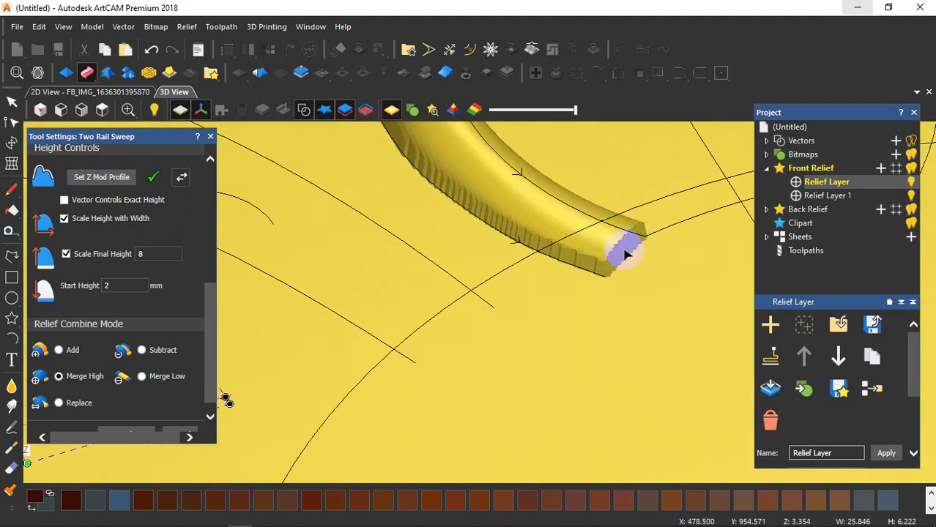
{"action": "left_click", "coordinate": [123, 286]}
{"action": "left_click_drag", "start_coordinate": [227, 399], "coordinate": [167, 309]}
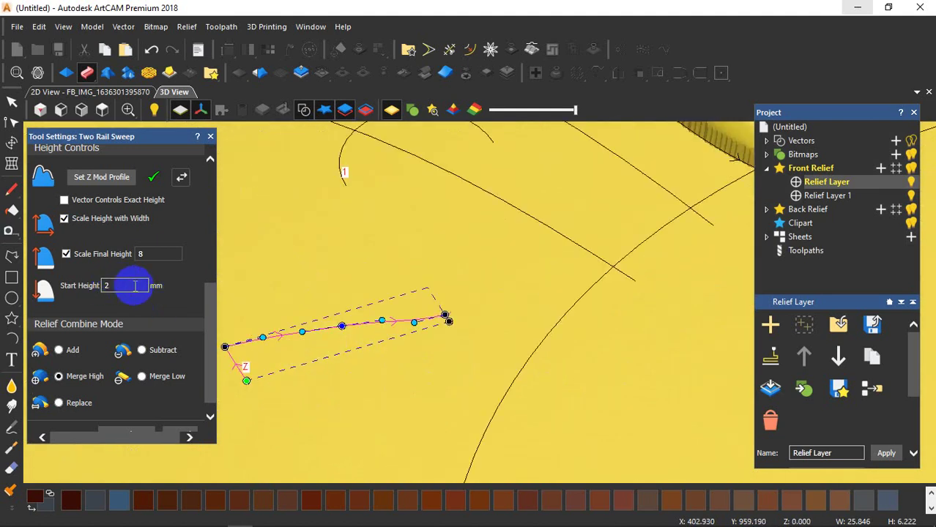
{"action": "left_click_drag", "start_coordinate": [417, 351], "coordinate": [480, 311]}
{"action": "scroll", "coordinate": [126, 396], "scroll_direction": "down", "scroll_amount": 1}
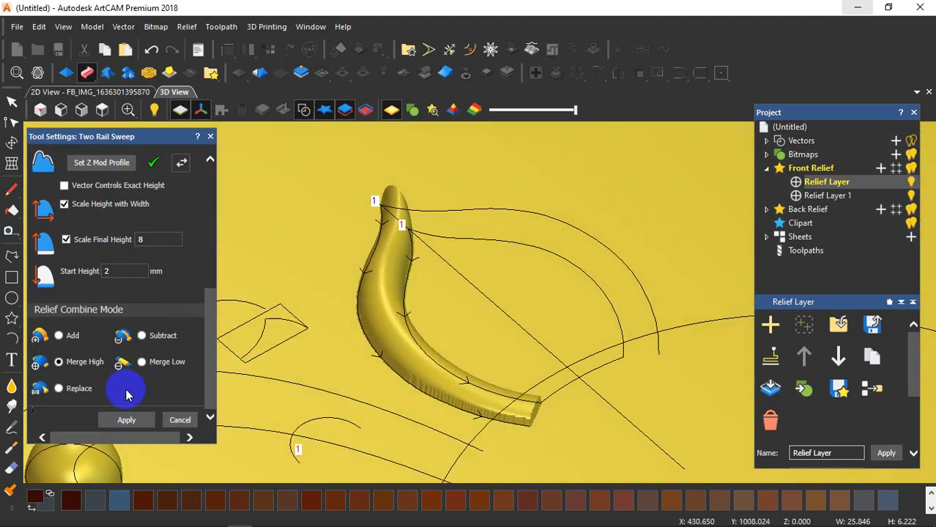
- Close the Two Rail Sweep and examine the swept left-hand petal rim from several angles
{"action": "left_click", "coordinate": [179, 419]}
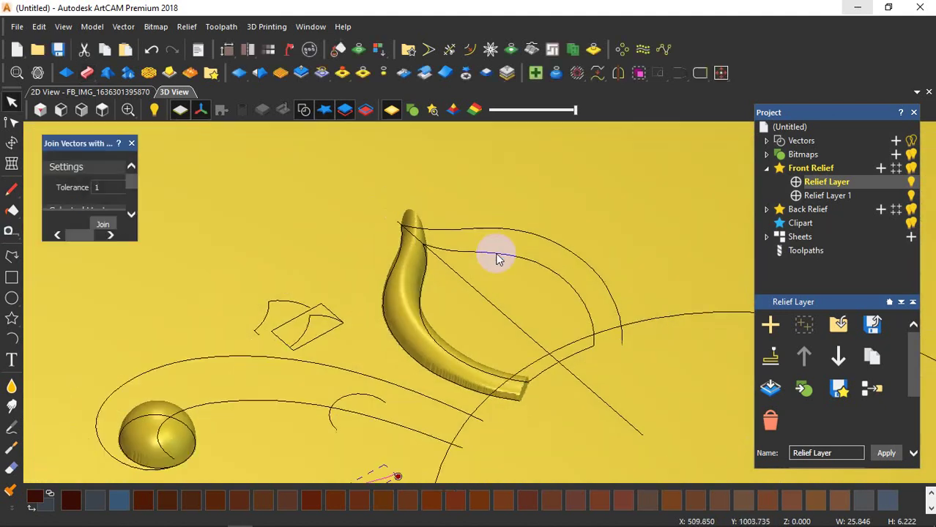
{"action": "left_click_drag", "start_coordinate": [495, 252], "coordinate": [539, 282]}
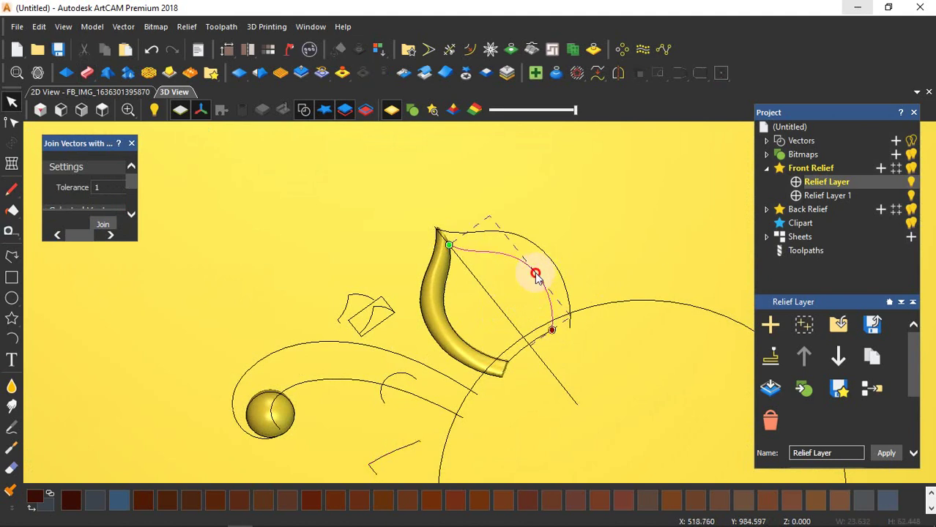
{"action": "left_click", "coordinate": [553, 257]}
{"action": "scroll", "coordinate": [476, 356], "scroll_direction": "up", "scroll_amount": 3}
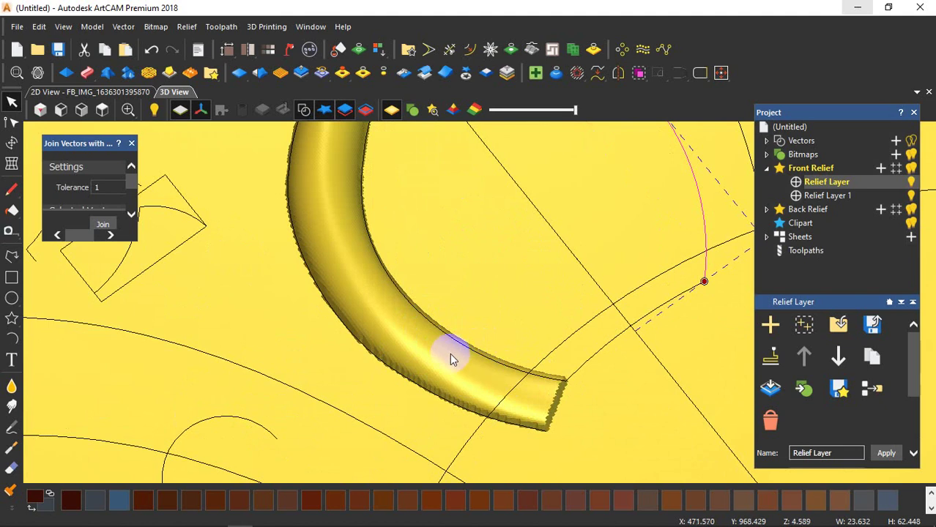
{"action": "scroll", "coordinate": [469, 340], "scroll_direction": "down", "scroll_amount": 3}
{"action": "scroll", "coordinate": [545, 284], "scroll_direction": "up", "scroll_amount": 3}
{"action": "scroll", "coordinate": [456, 329], "scroll_direction": "down", "scroll_amount": 3}
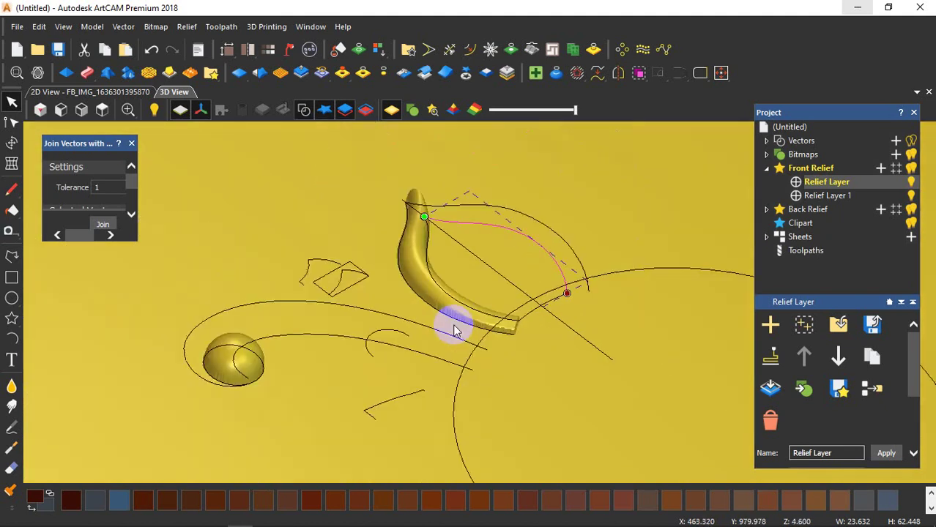
{"action": "left_click_drag", "start_coordinate": [454, 329], "coordinate": [468, 302]}
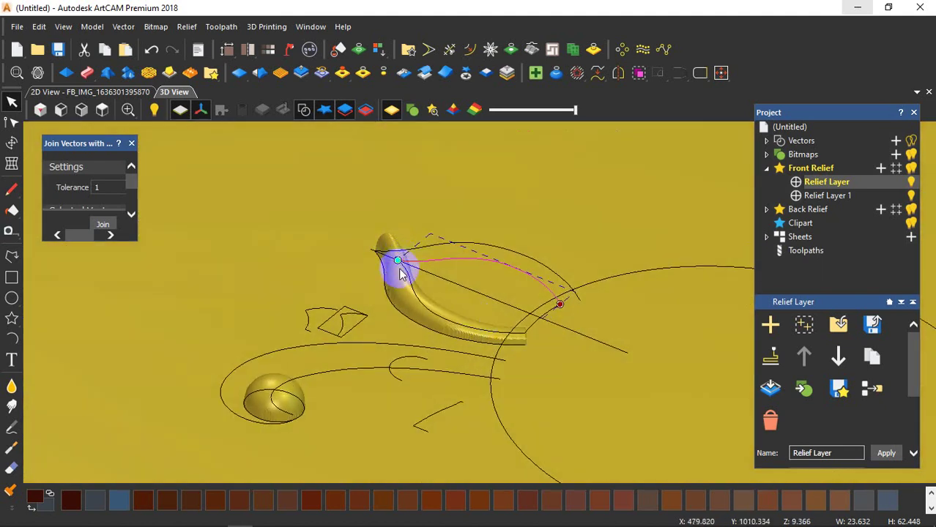
{"action": "left_click_drag", "start_coordinate": [433, 320], "coordinate": [630, 308]}
- Delete the relief layer holding the petal sweep, add a new front relief layer and make it active
{"action": "right_click", "coordinate": [830, 186]}
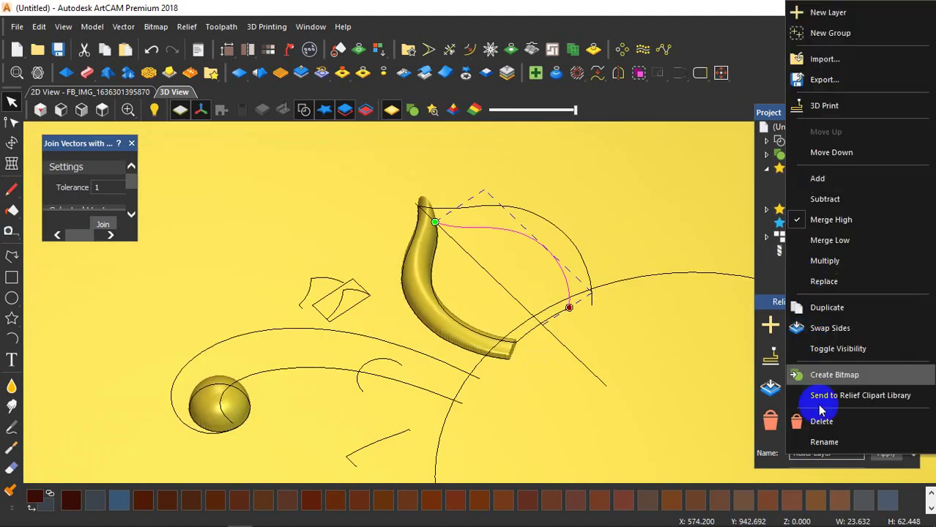
{"action": "left_click", "coordinate": [825, 416]}
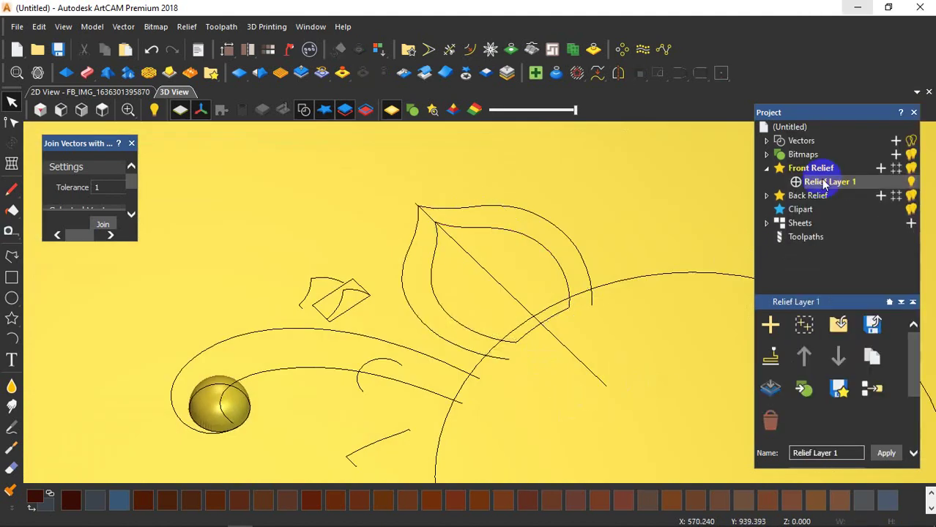
{"action": "left_click", "coordinate": [879, 168]}
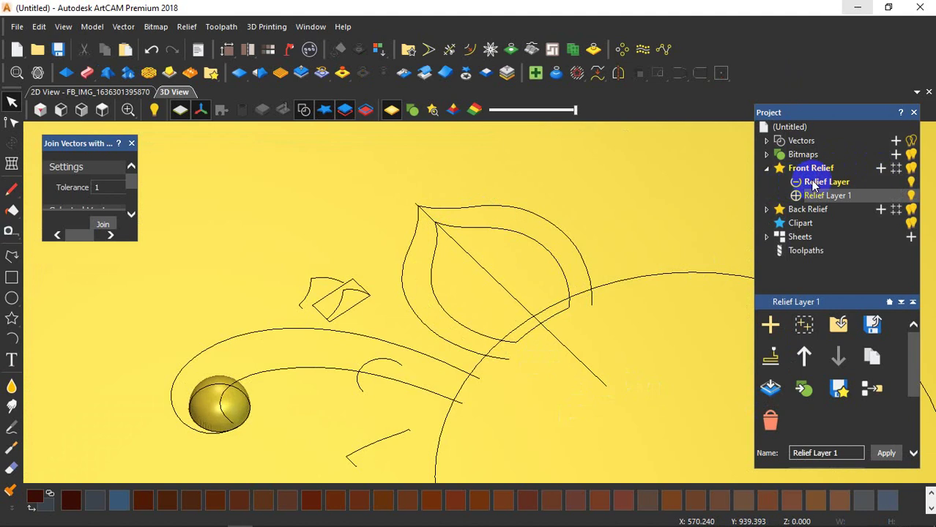
{"action": "left_click", "coordinate": [818, 183]}
- Split the central petal's left-hand inner and outer curves near their lower ends using node editing
{"action": "scroll", "coordinate": [529, 377], "scroll_direction": "up", "scroll_amount": 3}
{"action": "left_click", "coordinate": [447, 300]}
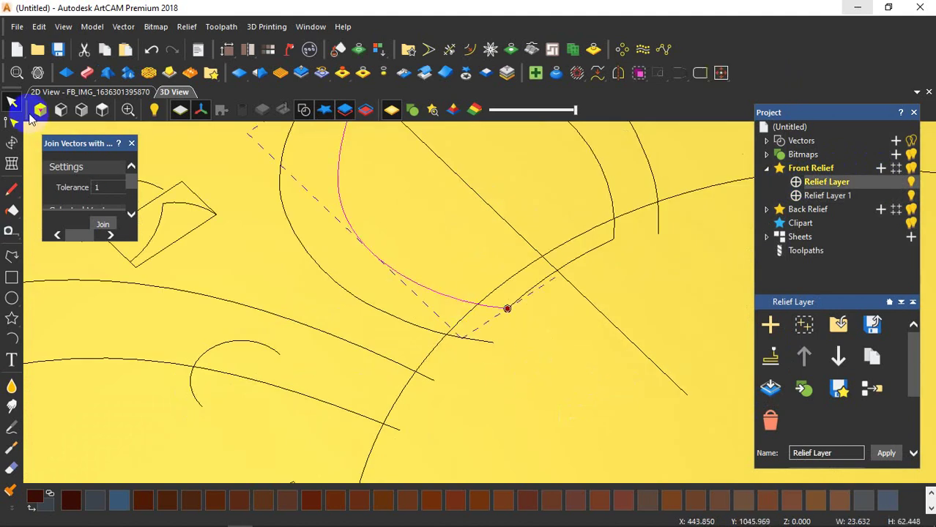
{"action": "left_click", "coordinate": [12, 122]}
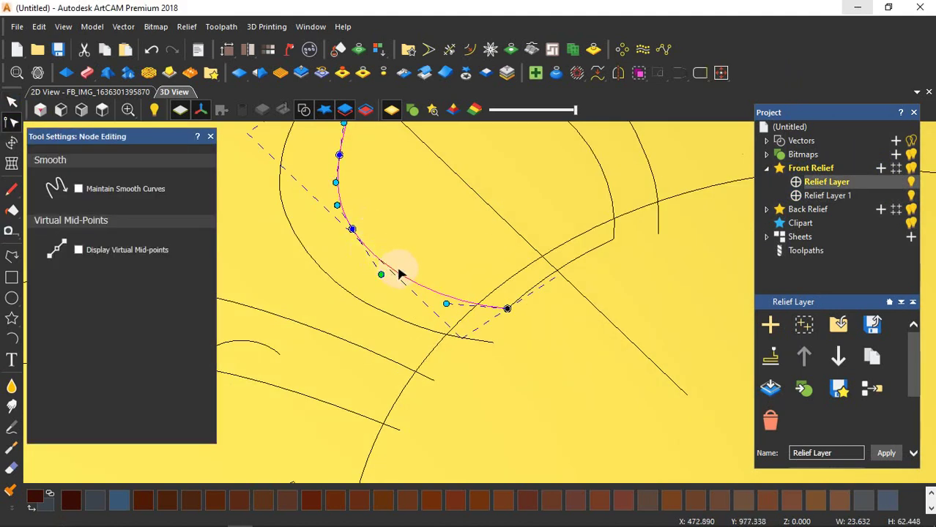
{"action": "left_click", "coordinate": [373, 308]}
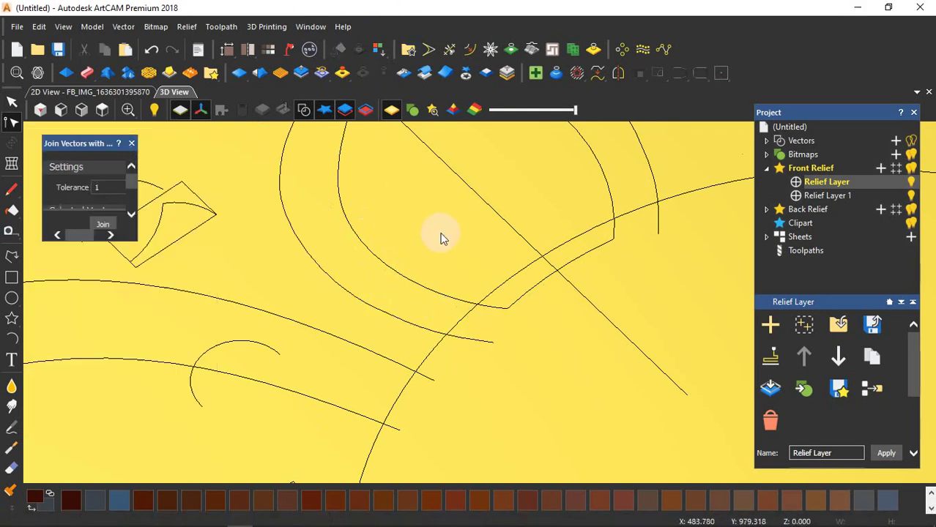
- Set up a Two Rail Sweep between the short lower pieces of the petal's left-hand curves with the arched cross-section
{"action": "scroll", "coordinate": [443, 263], "scroll_direction": "down", "scroll_amount": 3}
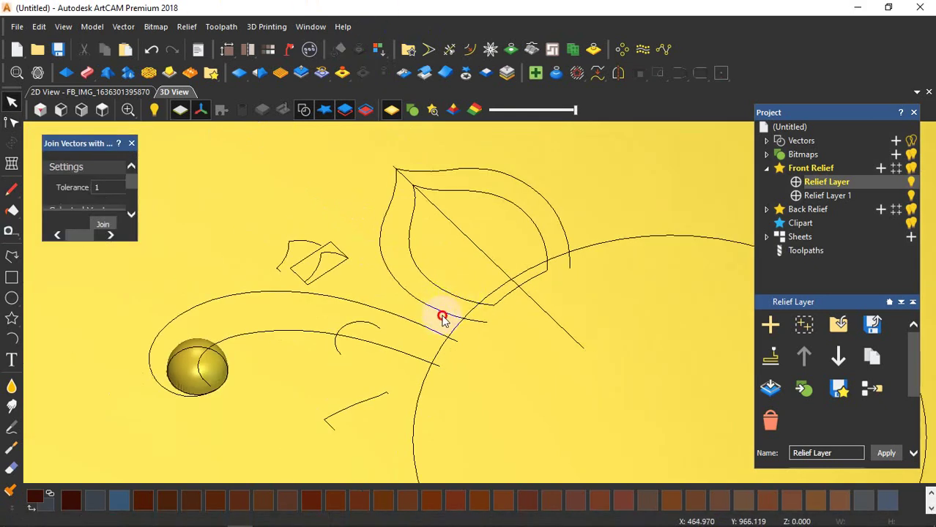
{"action": "left_click", "coordinate": [448, 317]}
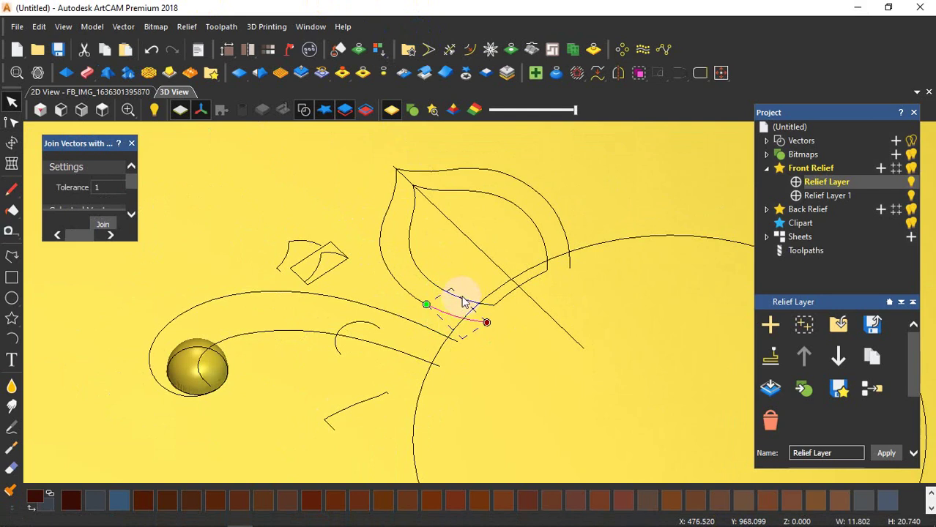
{"action": "left_click", "coordinate": [86, 72]}
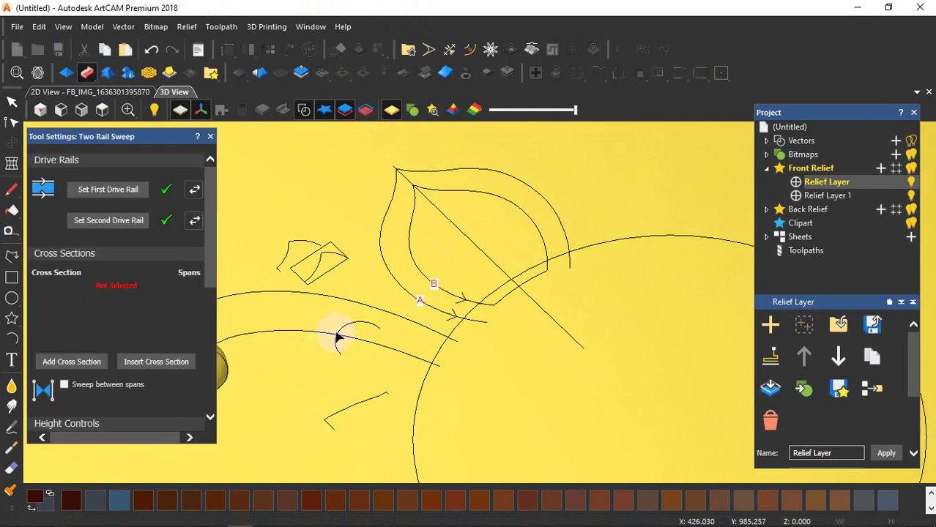
- Use the sloping profile below the stem as the lower petal sweep's Z modulation profile
{"action": "left_click", "coordinate": [333, 417]}
{"action": "scroll", "coordinate": [57, 383], "scroll_direction": "down", "scroll_amount": 5}
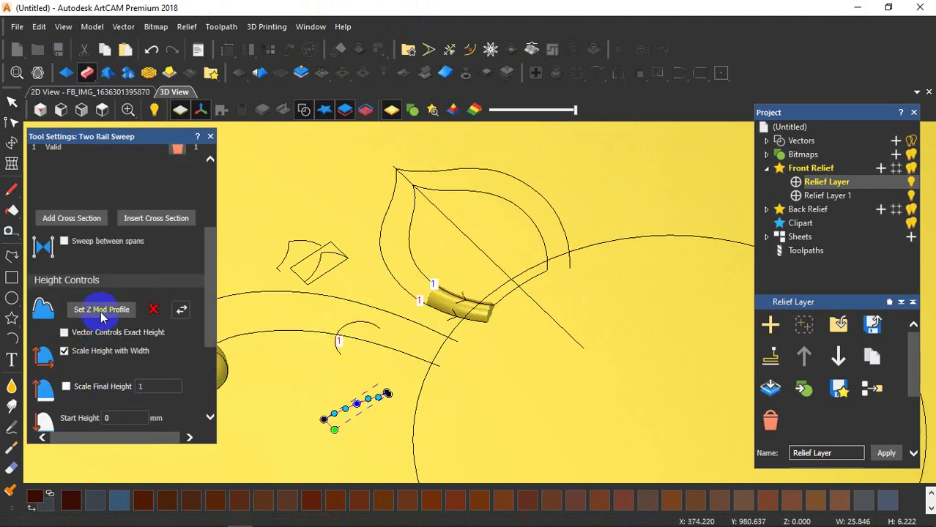
{"action": "left_click", "coordinate": [101, 309]}
{"action": "scroll", "coordinate": [90, 362], "scroll_direction": "down", "scroll_amount": 1}
- Give the lower petal sweep a scaled final height of 10 and a start height of 2 mm
{"action": "left_click", "coordinate": [66, 330]}
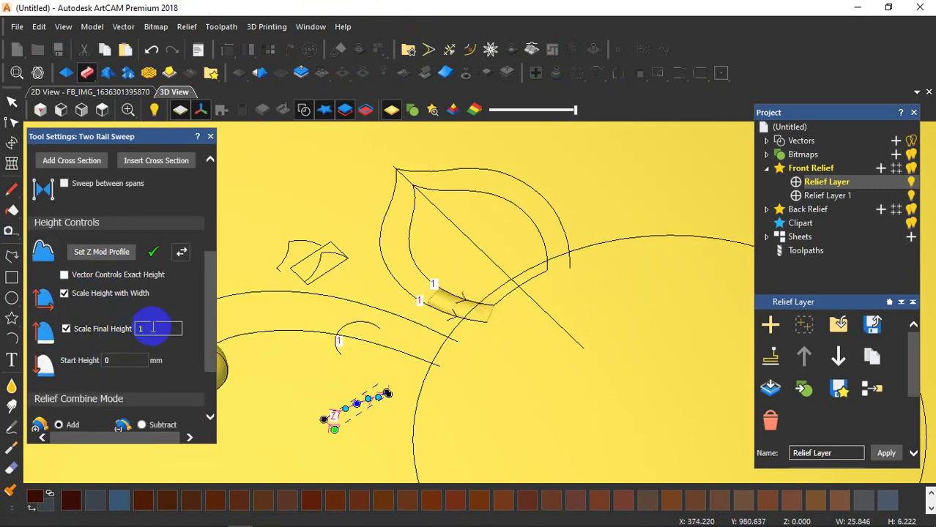
{"action": "left_click", "coordinate": [78, 329]}
{"action": "type", "text": "10"}
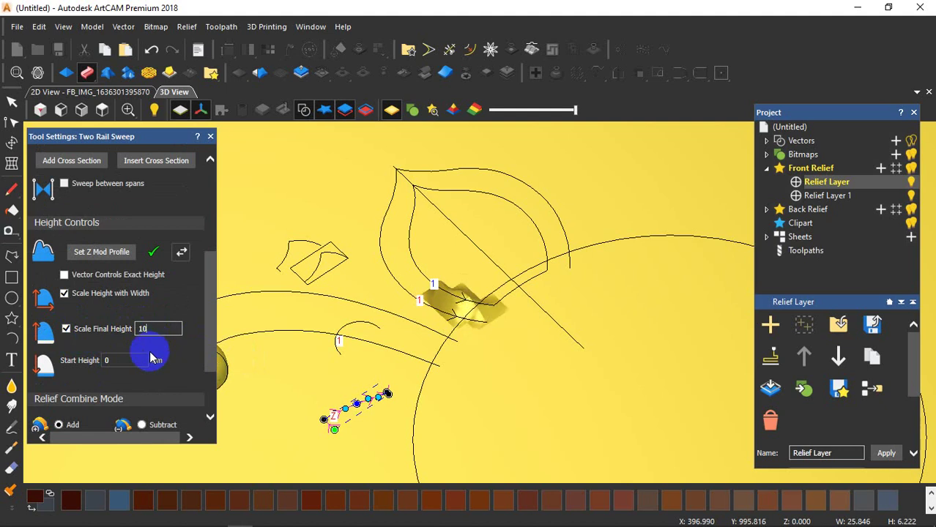
{"action": "left_click_drag", "start_coordinate": [163, 332], "coordinate": [49, 335]}
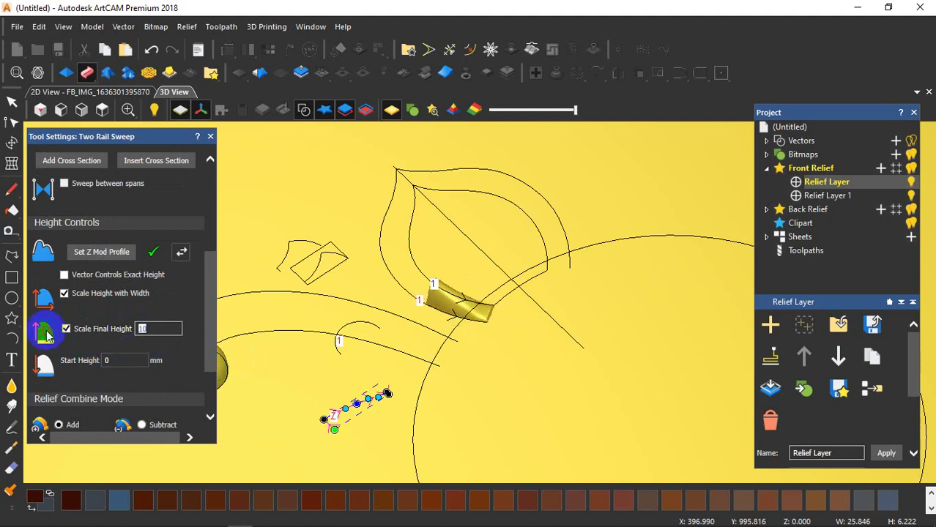
{"action": "double_click", "coordinate": [110, 360]}
{"action": "type", "text": "2"}
{"action": "scroll", "coordinate": [455, 268], "scroll_direction": "up", "scroll_amount": 4}
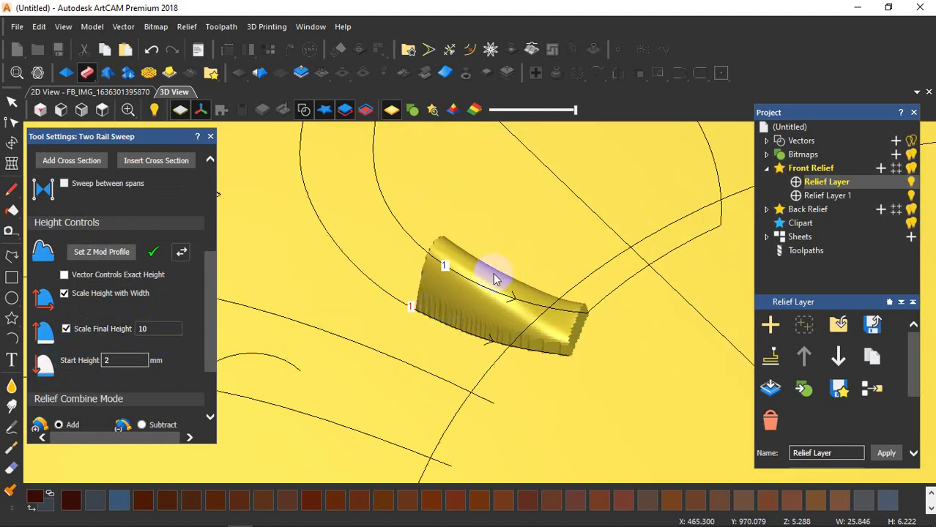
{"action": "left_click_drag", "start_coordinate": [495, 276], "coordinate": [468, 277]}
- Set the lower petal sweep's scaled final height to 8 and apply it with Merge High
{"action": "double_click", "coordinate": [163, 328]}
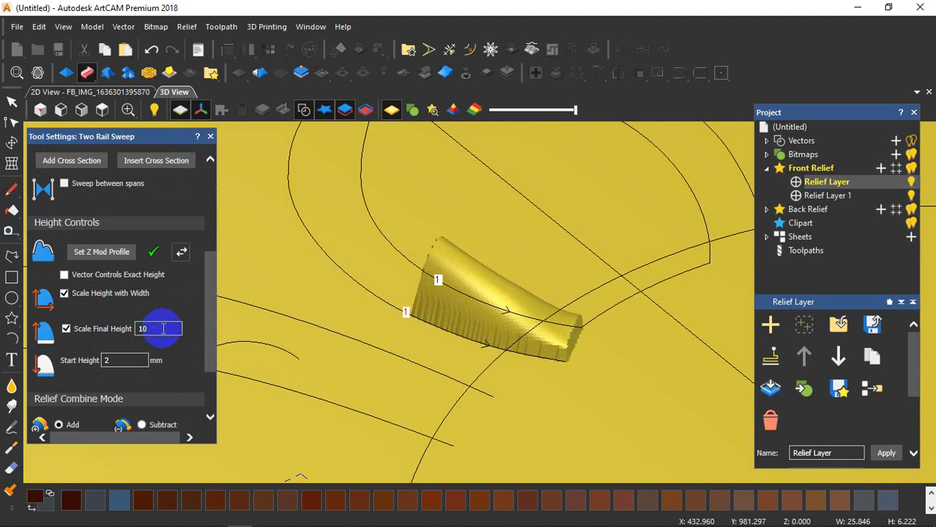
{"action": "type", "text": "8"}
{"action": "left_click_drag", "start_coordinate": [397, 353], "coordinate": [351, 336]}
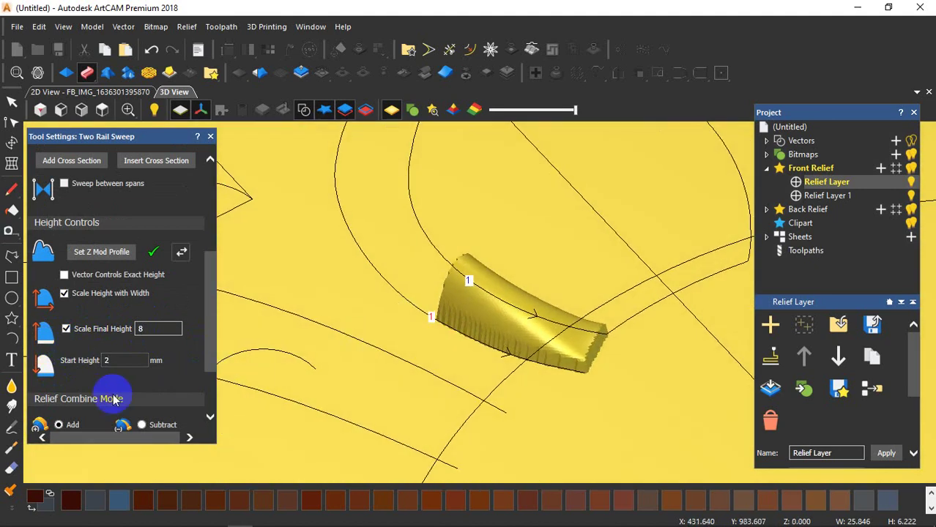
{"action": "scroll", "coordinate": [102, 392], "scroll_direction": "down", "scroll_amount": 3}
{"action": "left_click", "coordinate": [58, 362]}
{"action": "left_click", "coordinate": [126, 420]}
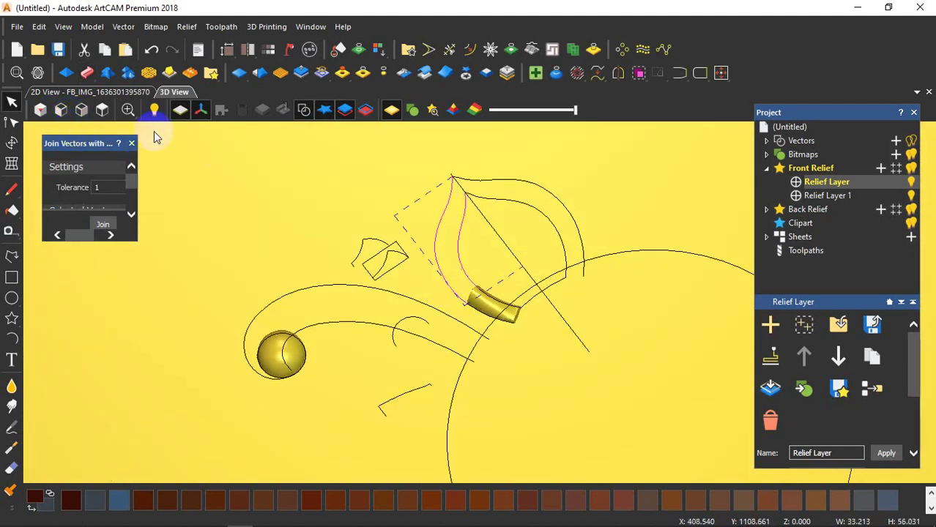
{"action": "left_click", "coordinate": [86, 72]}
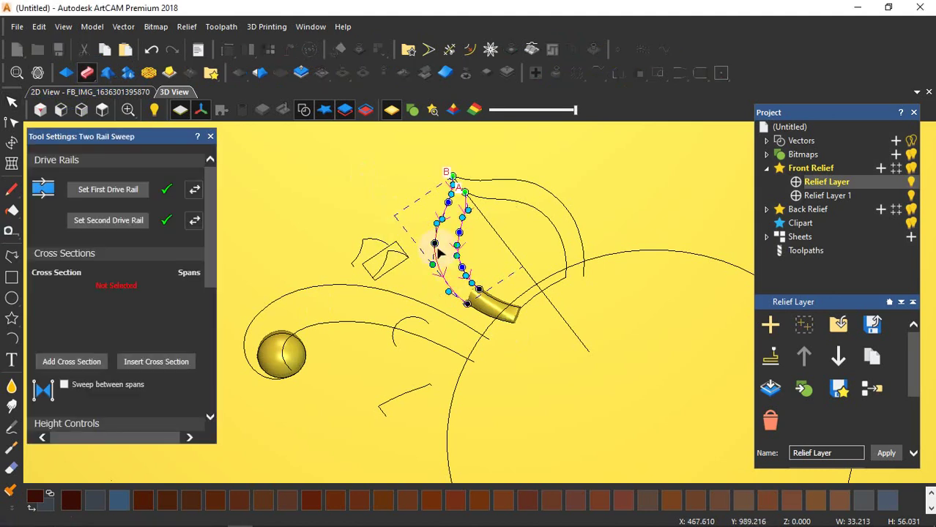
{"action": "scroll", "coordinate": [461, 212], "scroll_direction": "up", "scroll_amount": 3}
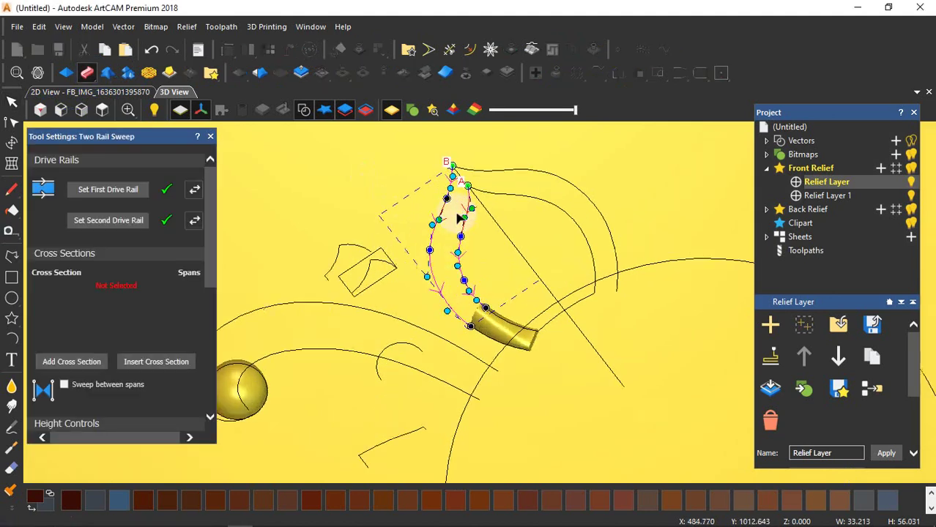
{"action": "left_click", "coordinate": [210, 137]}
- Split the upper pieces of the petal's left-hand outer and inner curves just below the petal tip using node editing
{"action": "left_click", "coordinate": [13, 123]}
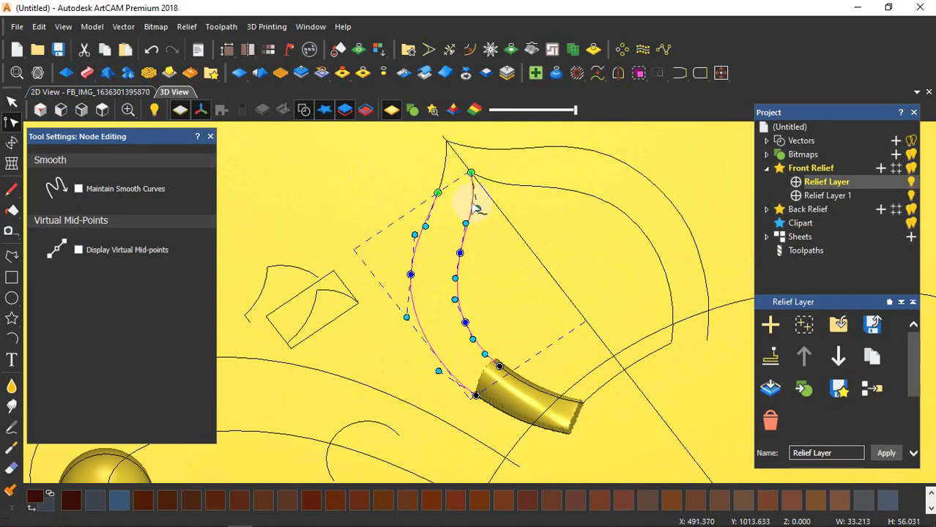
{"action": "left_click", "coordinate": [487, 234]}
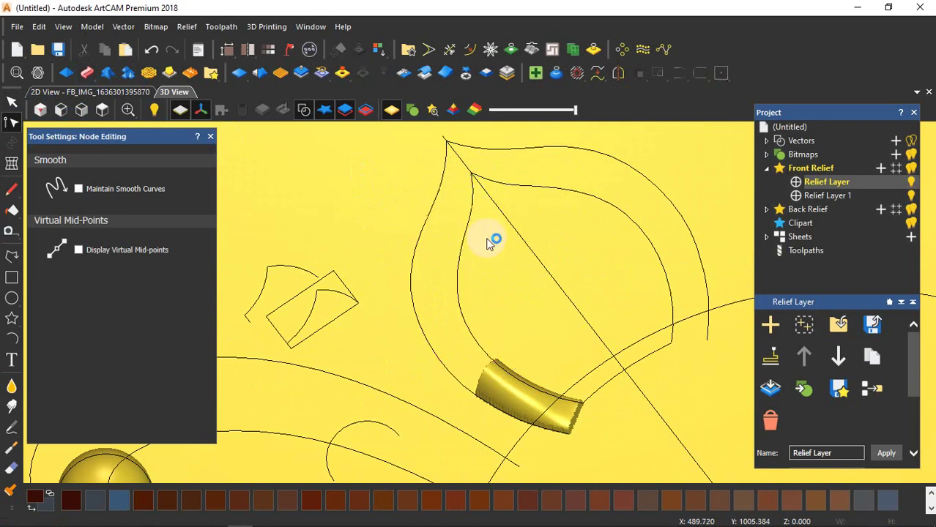
- Set up a Two Rail Sweep between the middle pieces of the petal's left-hand curves with the arched cross-section
{"action": "left_click", "coordinate": [459, 304]}
{"action": "left_click", "coordinate": [416, 335], "text": "shift"}
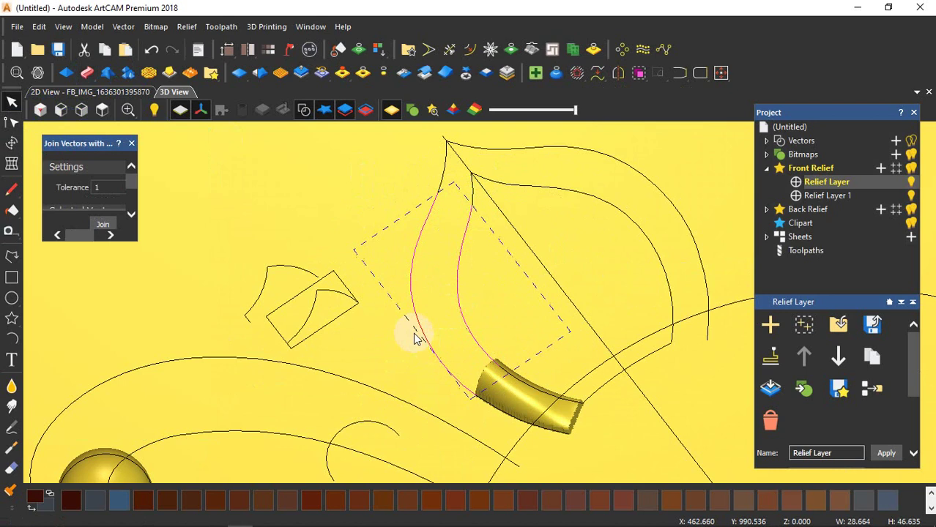
{"action": "left_click", "coordinate": [87, 73]}
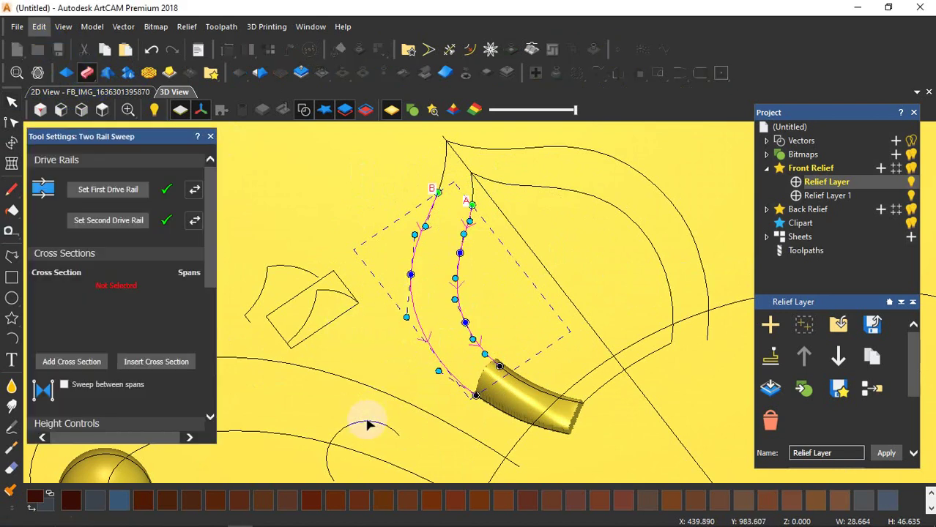
{"action": "left_click", "coordinate": [371, 423]}
{"action": "left_click", "coordinate": [72, 362]}
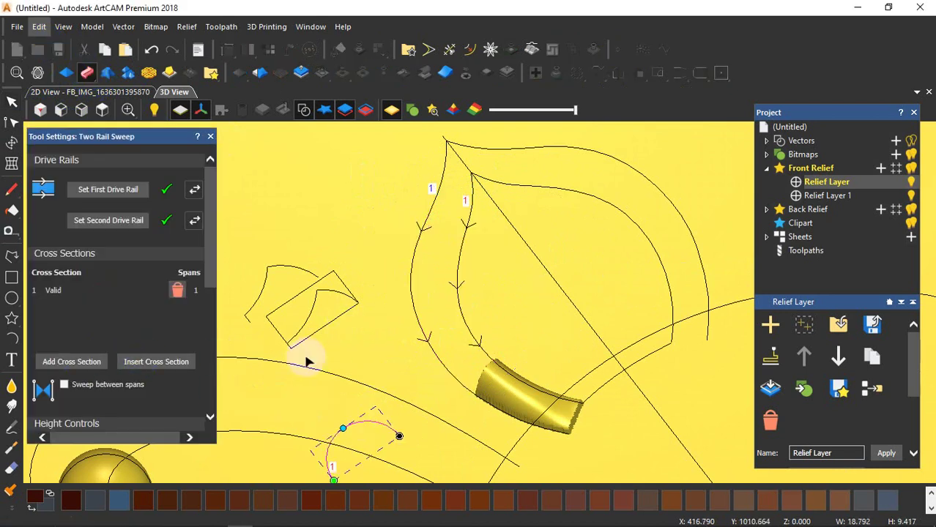
- Scale the middle petal sweep's final height to 10 and turn off scaling its height with width
{"action": "left_click_drag", "start_coordinate": [432, 328], "coordinate": [199, 325]}
{"action": "scroll", "coordinate": [200, 324], "scroll_direction": "down", "scroll_amount": 5}
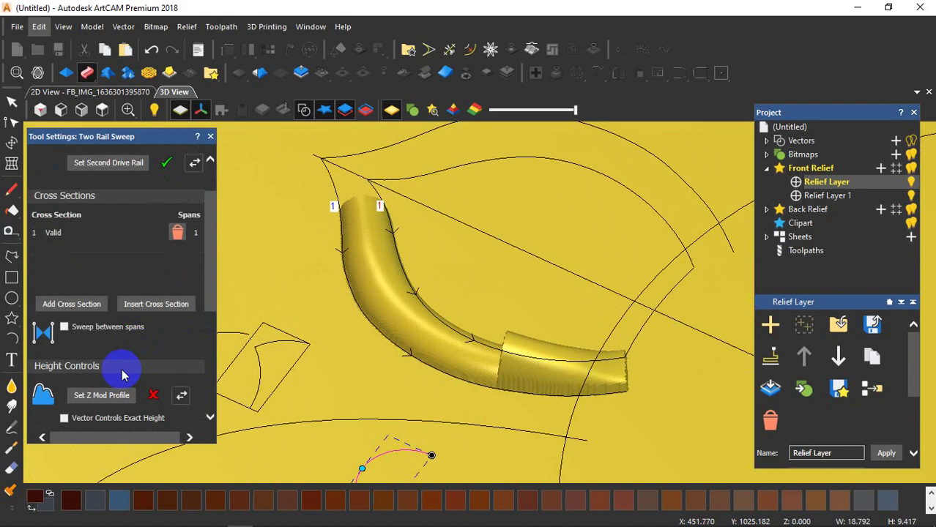
{"action": "left_click", "coordinate": [66, 314]}
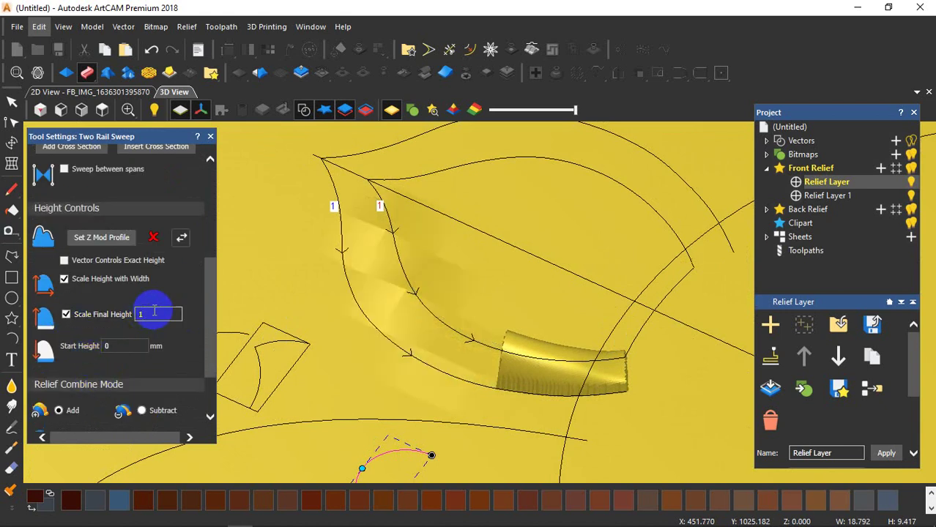
{"action": "type", "text": "0"}
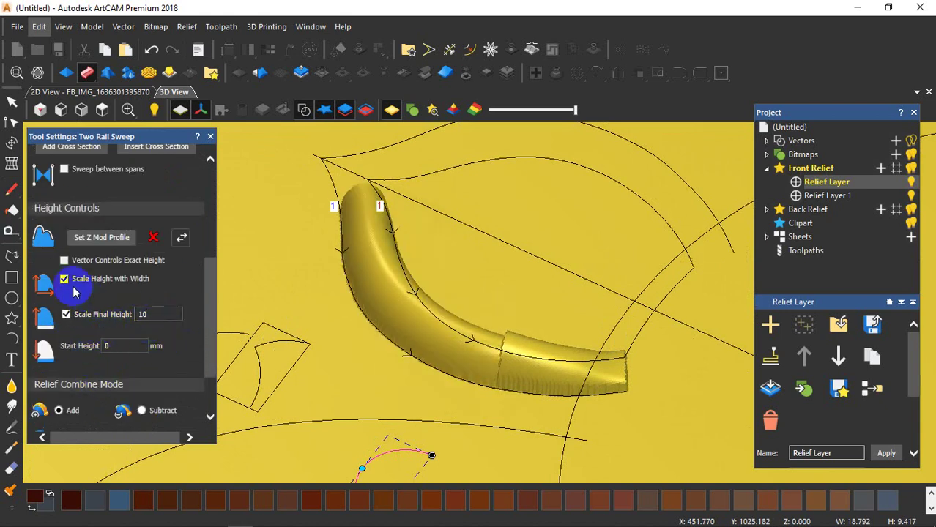
{"action": "left_click", "coordinate": [65, 279]}
{"action": "scroll", "coordinate": [518, 307], "scroll_direction": "up", "scroll_amount": 5}
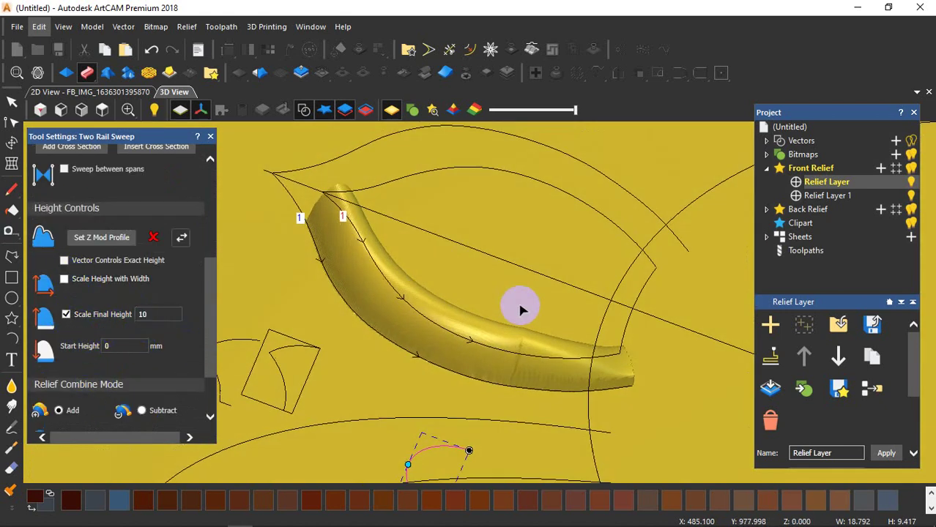
- Set the middle petal sweep's start height to 2 mm and its scaled final height to 8
{"action": "mouse_move", "coordinate": [489, 388]}
{"action": "left_mouse_down"}
{"action": "mouse_move", "coordinate": [376, 230]}
{"action": "mouse_move", "coordinate": [420, 317]}
{"action": "mouse_move", "coordinate": [483, 298]}
{"action": "mouse_move", "coordinate": [449, 286]}
{"action": "mouse_move", "coordinate": [539, 336]}
{"action": "mouse_move", "coordinate": [147, 372]}
{"action": "mouse_move", "coordinate": [243, 352]}
{"action": "mouse_move", "coordinate": [191, 287]}
{"action": "mouse_move", "coordinate": [600, 328]}
{"action": "mouse_move", "coordinate": [389, 391]}
{"action": "mouse_move", "coordinate": [437, 325]}
{"action": "mouse_move", "coordinate": [644, 313]}
{"action": "mouse_move", "coordinate": [595, 279]}
{"action": "mouse_move", "coordinate": [476, 407]}
{"action": "mouse_move", "coordinate": [111, 330]}
{"action": "mouse_move", "coordinate": [55, 346]}
{"action": "left_mouse_up"}
{"action": "scroll", "coordinate": [436, 325], "scroll_direction": "up", "scroll_amount": 5}
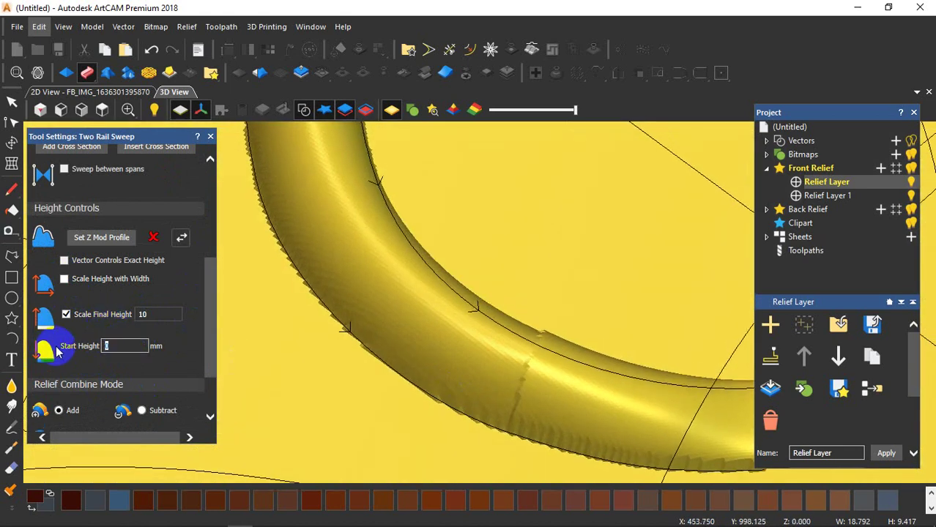
{"action": "type", "text": "2"}
{"action": "left_click_drag", "start_coordinate": [155, 317], "coordinate": [51, 320]}
{"action": "type", "text": "8"}
- Set the middle petal sweep to Merge High and apply it to the relief layer
{"action": "scroll", "coordinate": [507, 352], "scroll_direction": "up", "scroll_amount": 2}
{"action": "left_click_drag", "start_coordinate": [502, 375], "coordinate": [192, 360]}
{"action": "scroll", "coordinate": [79, 387], "scroll_direction": "down", "scroll_amount": 2}
{"action": "left_click", "coordinate": [62, 362]}
{"action": "left_click", "coordinate": [124, 419]}
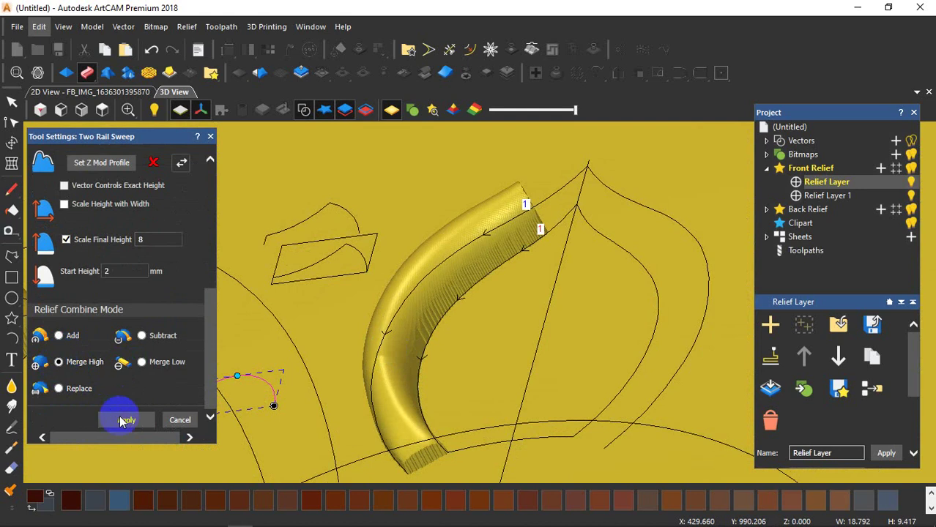
- Set up the Two Rail Sweep between the tip pieces of the petal's left-hand curves and turn on Scale Height with Width
{"action": "left_click_drag", "start_coordinate": [481, 279], "coordinate": [491, 251]}
{"action": "scroll", "coordinate": [526, 250], "scroll_direction": "up", "scroll_amount": 4}
{"action": "left_click", "coordinate": [481, 246]}
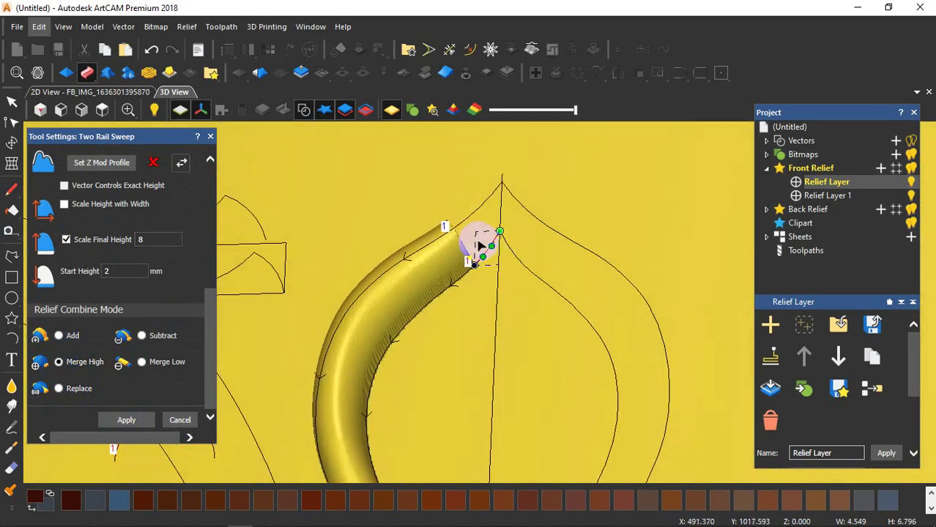
{"action": "left_click", "coordinate": [468, 224], "text": "shift"}
{"action": "scroll", "coordinate": [148, 234], "scroll_direction": "up", "scroll_amount": 8}
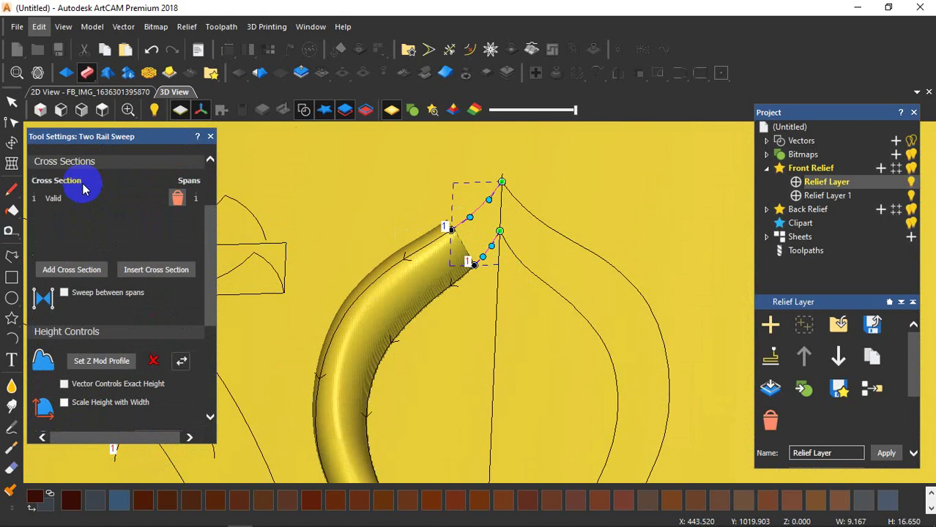
{"action": "left_click", "coordinate": [93, 192]}
{"action": "scroll", "coordinate": [136, 351], "scroll_direction": "down", "scroll_amount": 5}
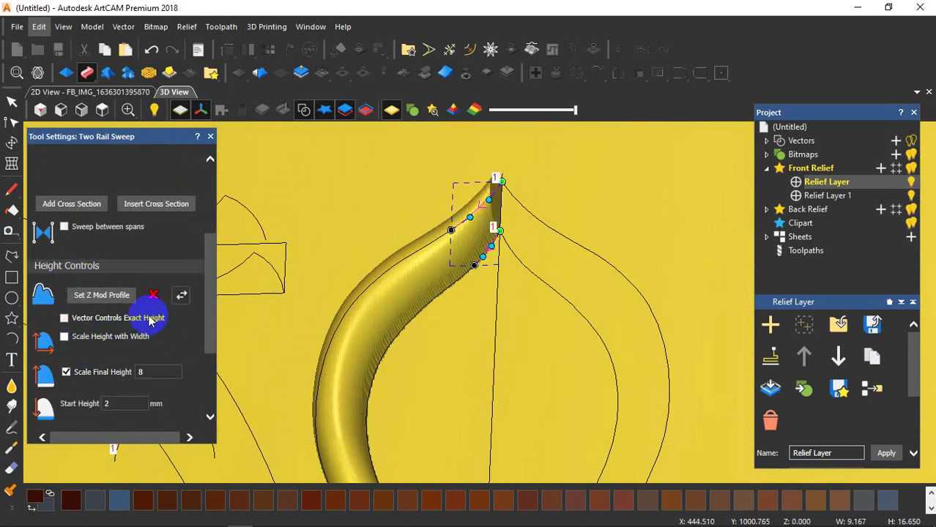
{"action": "left_click", "coordinate": [63, 339]}
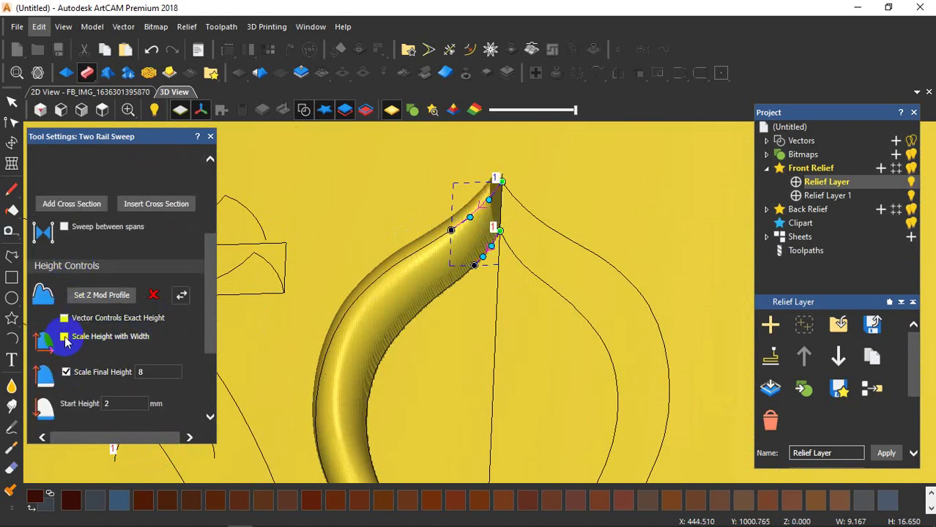
{"action": "scroll", "coordinate": [518, 203], "scroll_direction": "up", "scroll_amount": 2}
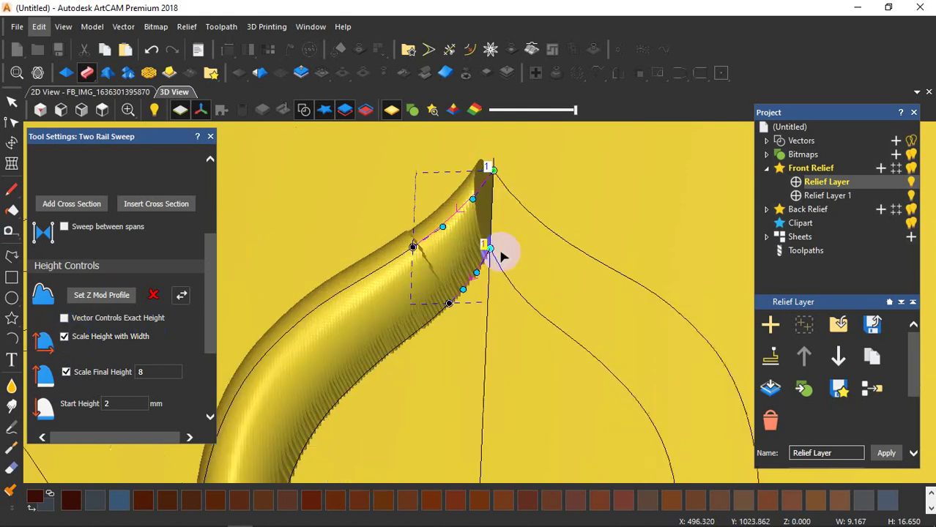
- Move the inner tip rail's end node up along the centre line towards the petal's point and apply the sweep
{"action": "left_click_drag", "start_coordinate": [502, 256], "coordinate": [529, 213]}
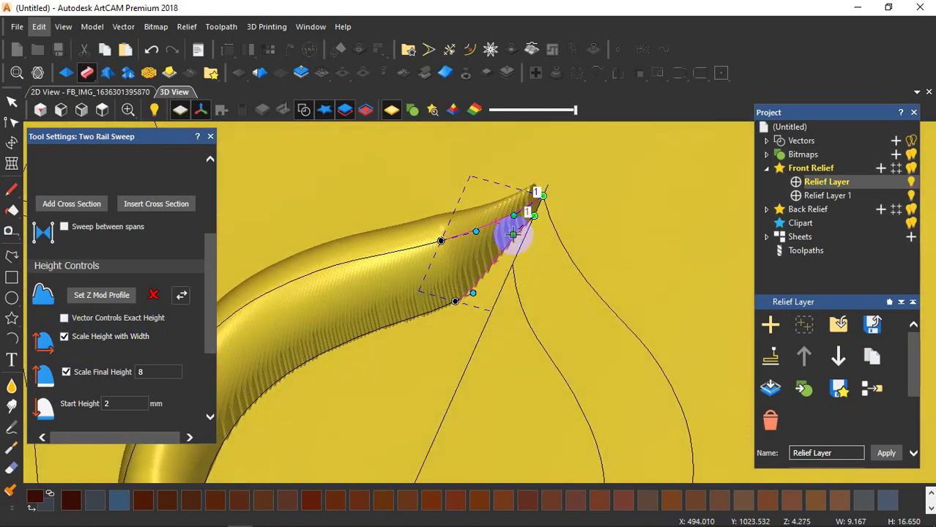
{"action": "left_click_drag", "start_coordinate": [515, 268], "coordinate": [533, 224]}
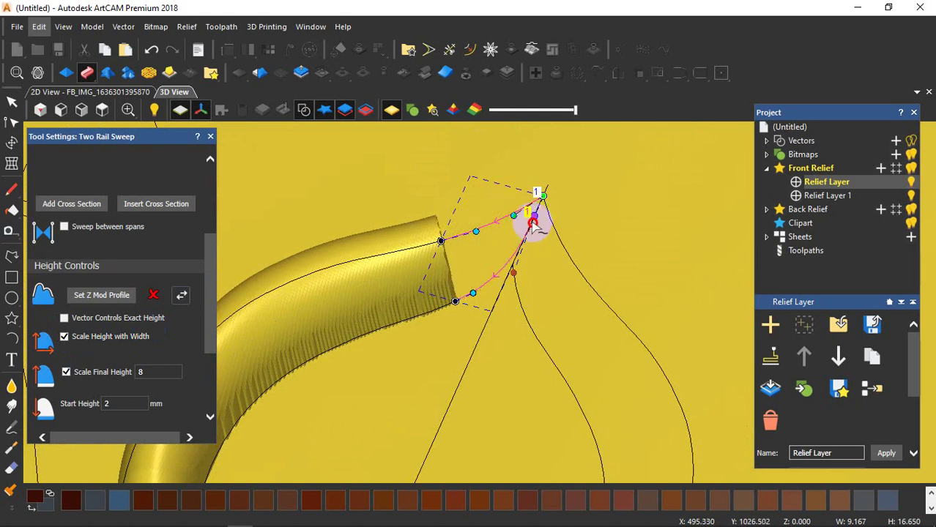
{"action": "left_click_drag", "start_coordinate": [445, 308], "coordinate": [570, 347]}
{"action": "scroll", "coordinate": [141, 354], "scroll_direction": "down", "scroll_amount": 4}
{"action": "left_click", "coordinate": [152, 421]}
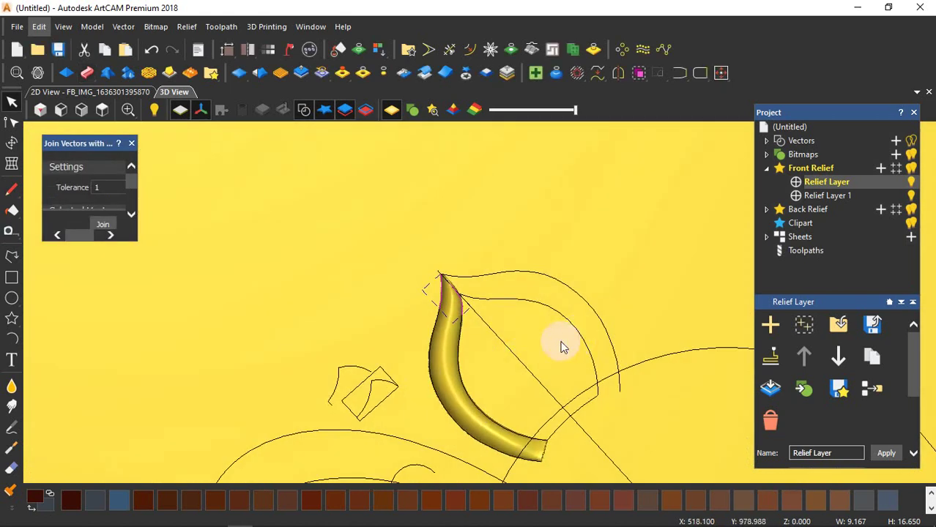
- Draw a rectangle about 77 mm wide and 133 mm high over the central petal
{"action": "left_click", "coordinate": [523, 340]}
{"action": "left_click", "coordinate": [460, 329]}
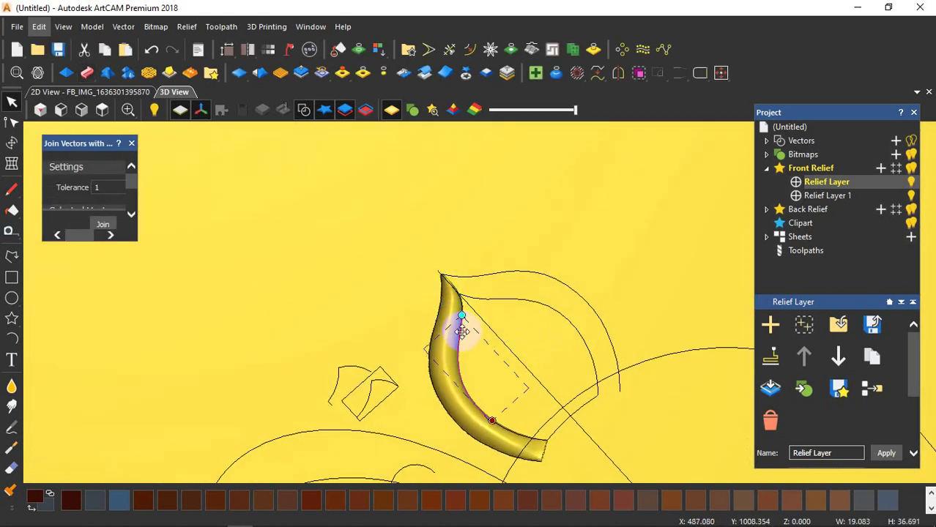
{"action": "left_click", "coordinate": [432, 315]}
{"action": "left_click", "coordinate": [11, 278]}
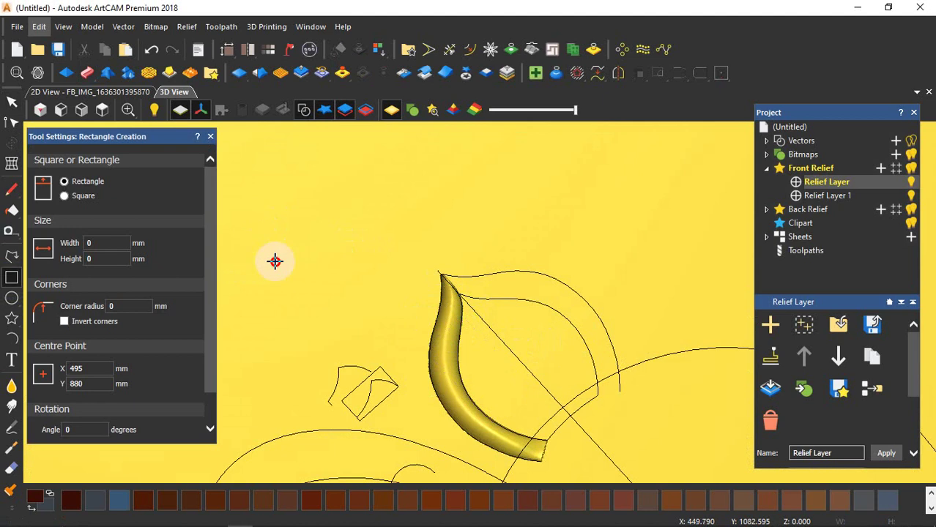
{"action": "left_click_drag", "start_coordinate": [254, 249], "coordinate": [647, 377]}
{"action": "key", "text": "Escape"}
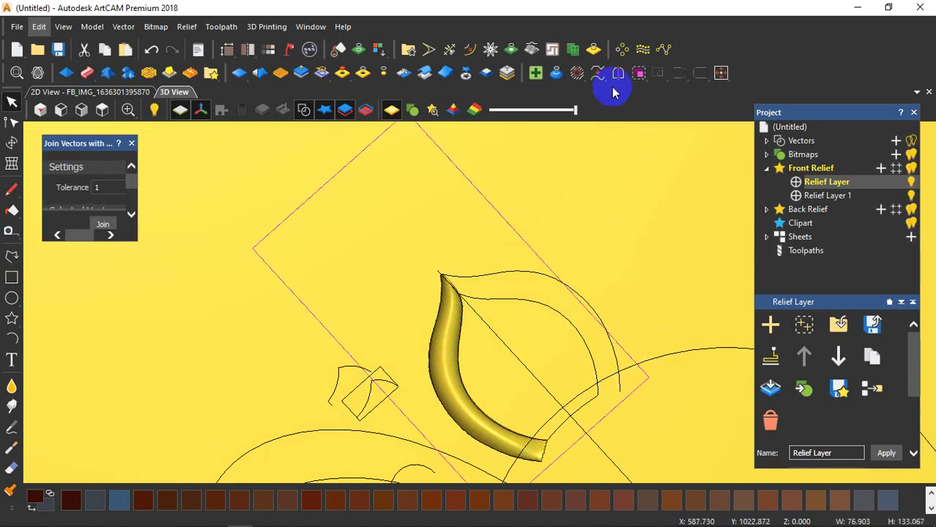
- Mirror a copy of the petal's left rim relief across the selected centre line, keeping the original
{"action": "left_click", "coordinate": [628, 295]}
{"action": "left_click", "coordinate": [524, 336]}
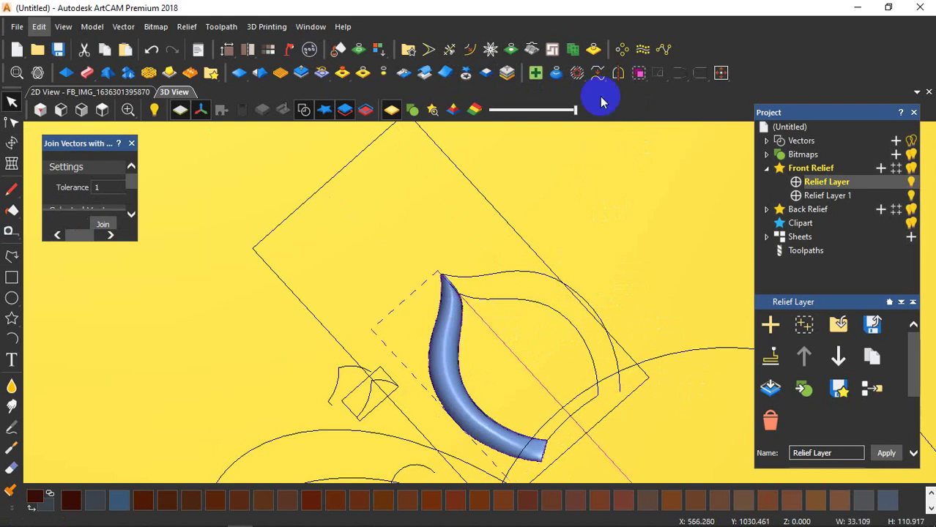
{"action": "left_click", "coordinate": [617, 76]}
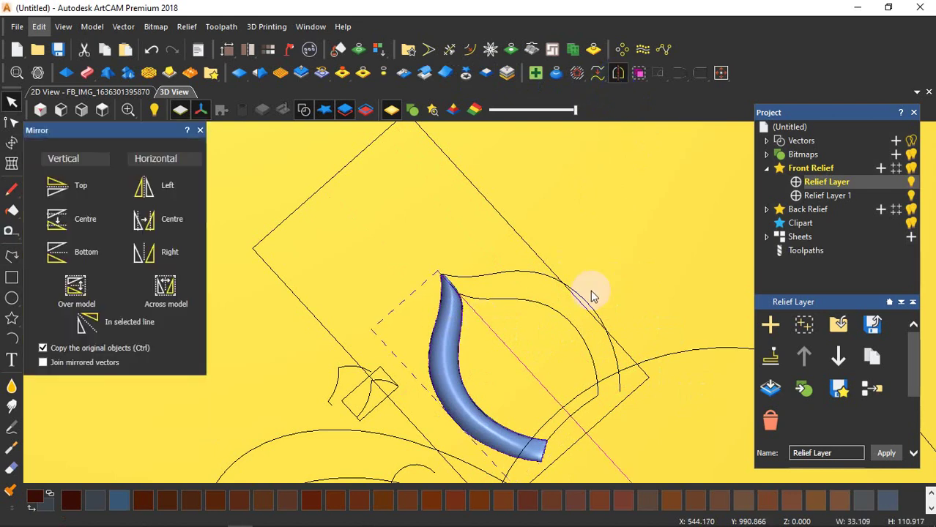
{"action": "left_click", "coordinate": [89, 324]}
{"action": "left_click", "coordinate": [594, 222]}
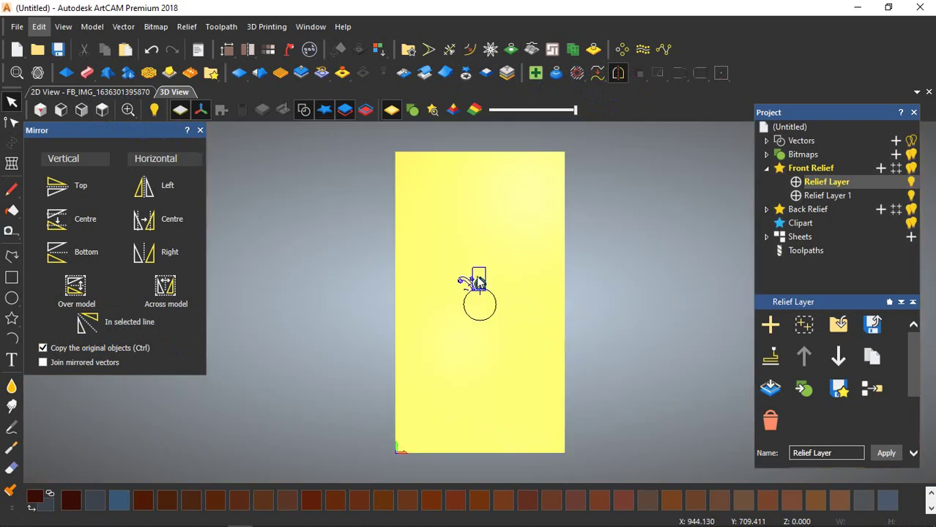
- Examine the seam at the petal's tip where the two mirrored rim halves meet
{"action": "scroll", "coordinate": [476, 275], "scroll_direction": "up", "scroll_amount": 8}
{"action": "scroll", "coordinate": [444, 226], "scroll_direction": "down", "scroll_amount": 3}
{"action": "scroll", "coordinate": [438, 256], "scroll_direction": "up", "scroll_amount": 7}
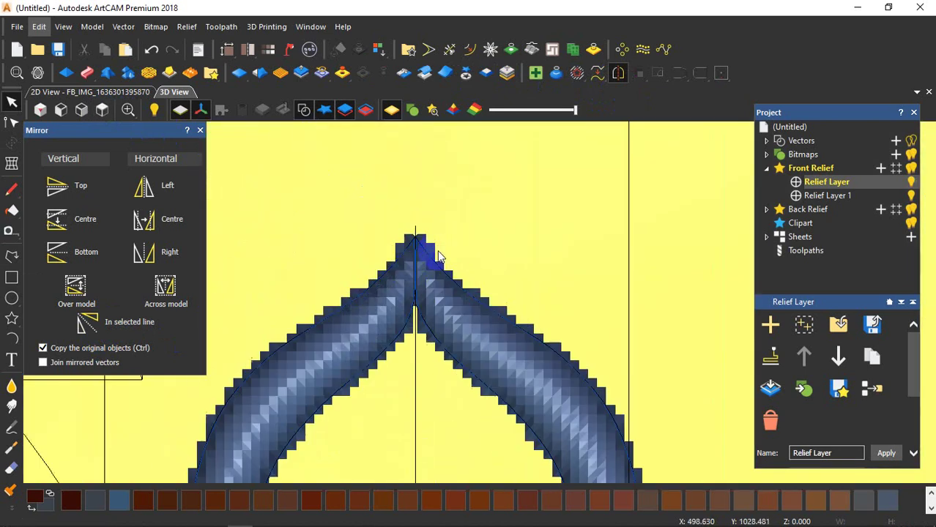
{"action": "scroll", "coordinate": [442, 303], "scroll_direction": "down", "scroll_amount": 2}
{"action": "scroll", "coordinate": [399, 205], "scroll_direction": "up", "scroll_amount": 3}
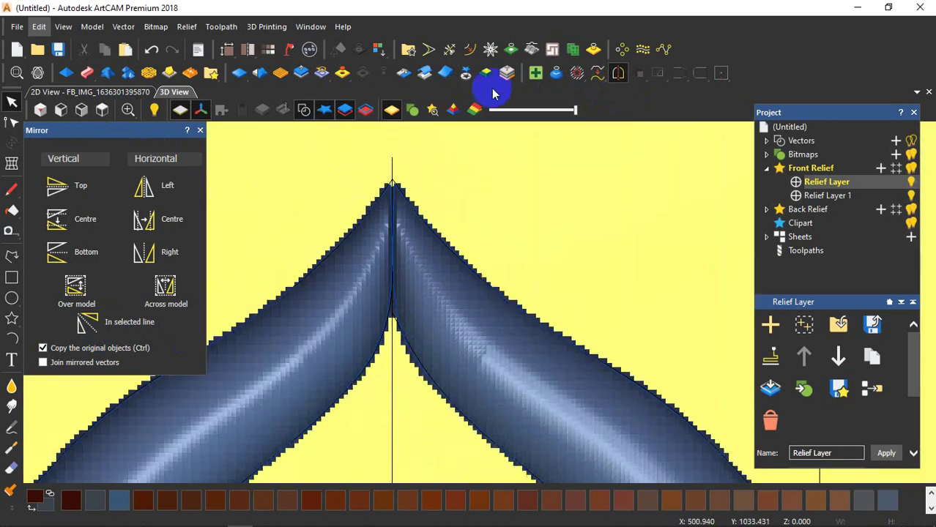
{"action": "scroll", "coordinate": [396, 204], "scroll_direction": "up", "scroll_amount": 3}
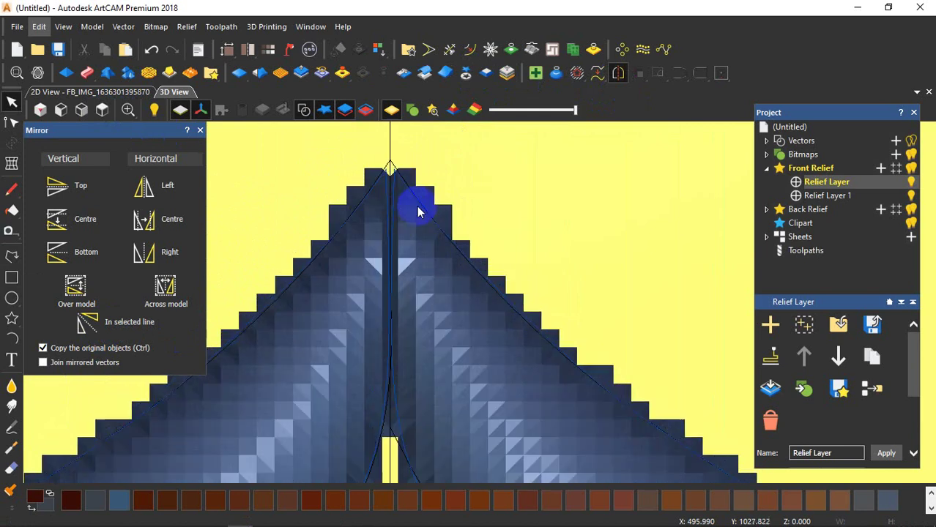
{"action": "left_click", "coordinate": [437, 235]}
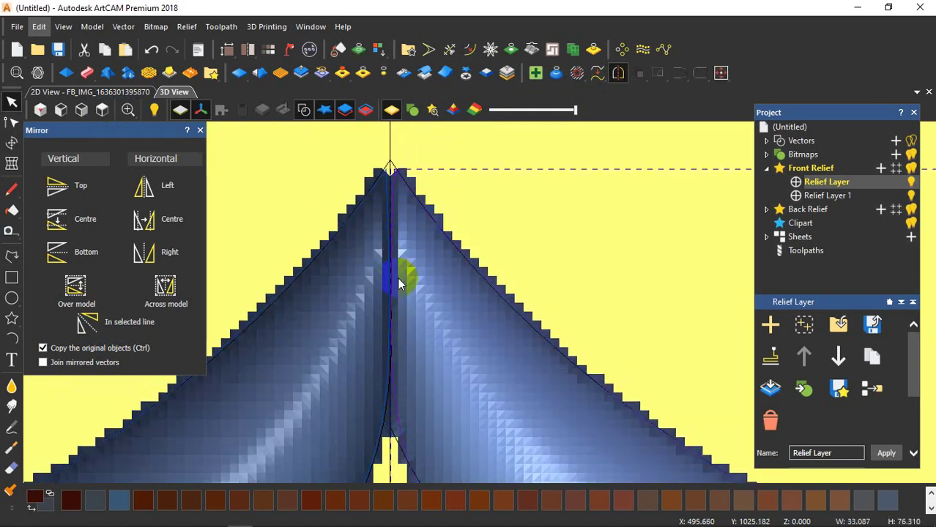
{"action": "left_click", "coordinate": [373, 197]}
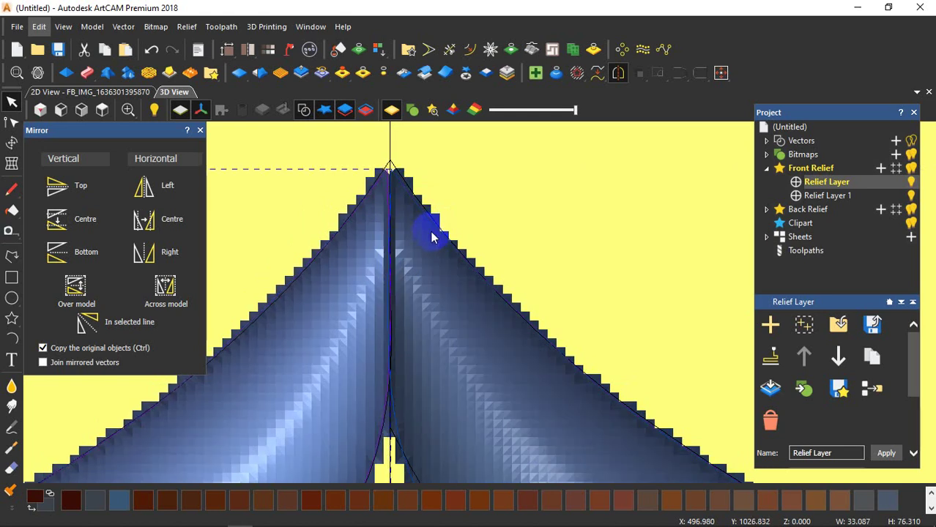
- Commit both rim halves to the relief layer and clear the selection
{"action": "left_click", "coordinate": [499, 219]}
{"action": "scroll", "coordinate": [551, 338], "scroll_direction": "down", "scroll_amount": 4}
{"action": "scroll", "coordinate": [552, 341], "scroll_direction": "down", "scroll_amount": 5}
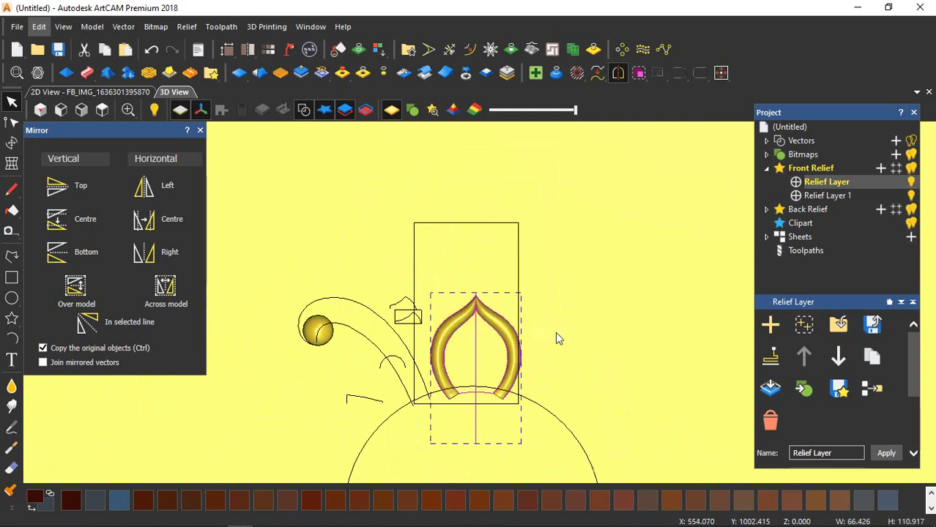
{"action": "scroll", "coordinate": [579, 339], "scroll_direction": "up", "scroll_amount": 2}
{"action": "left_click", "coordinate": [578, 331]}
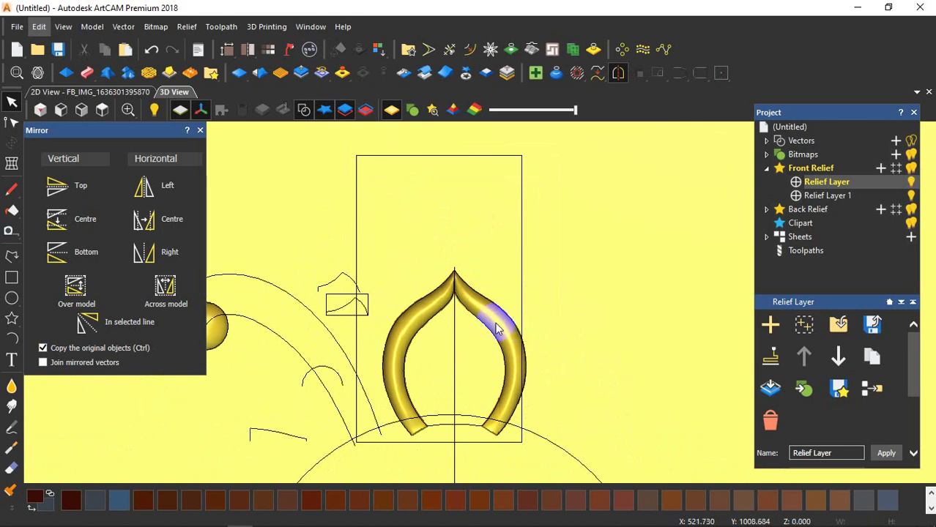
{"action": "mouse_move", "coordinate": [58, 519]}
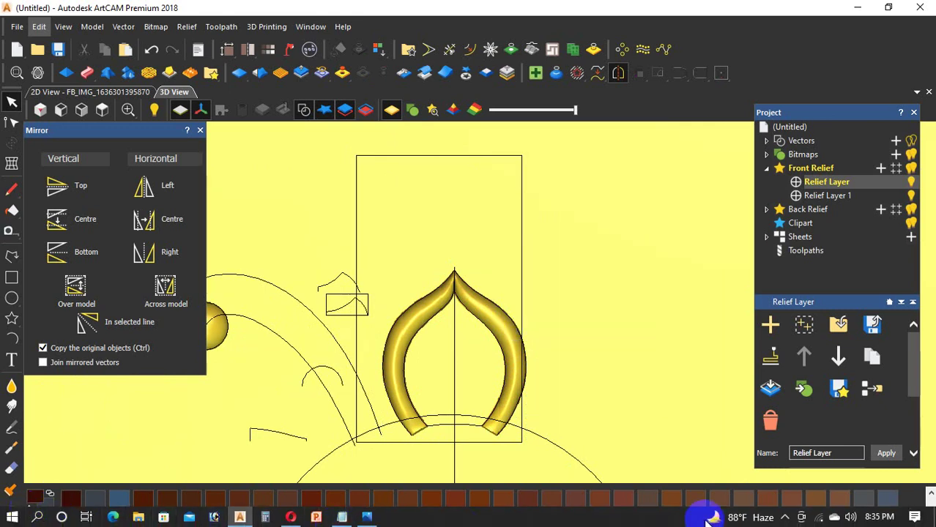
{"action": "left_click", "coordinate": [788, 518]}
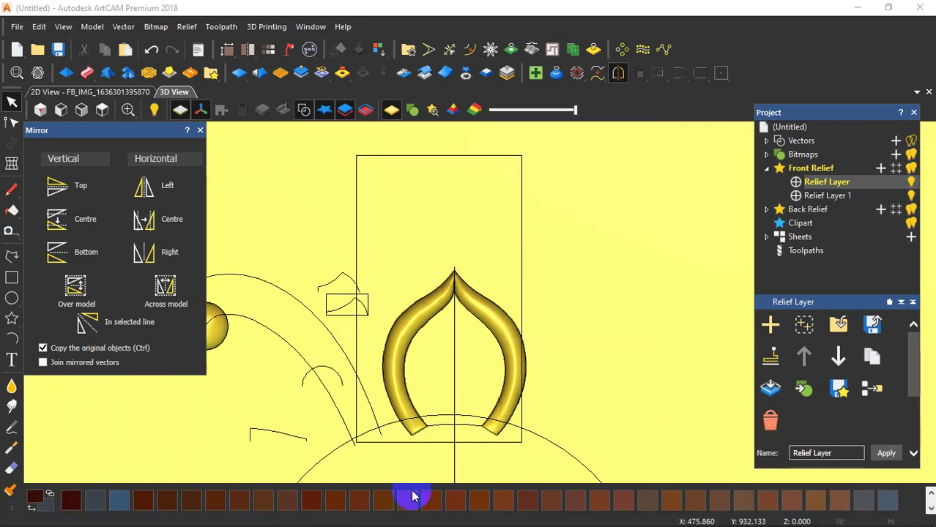
{"action": "scroll", "coordinate": [490, 366], "scroll_direction": "up", "scroll_amount": 2}
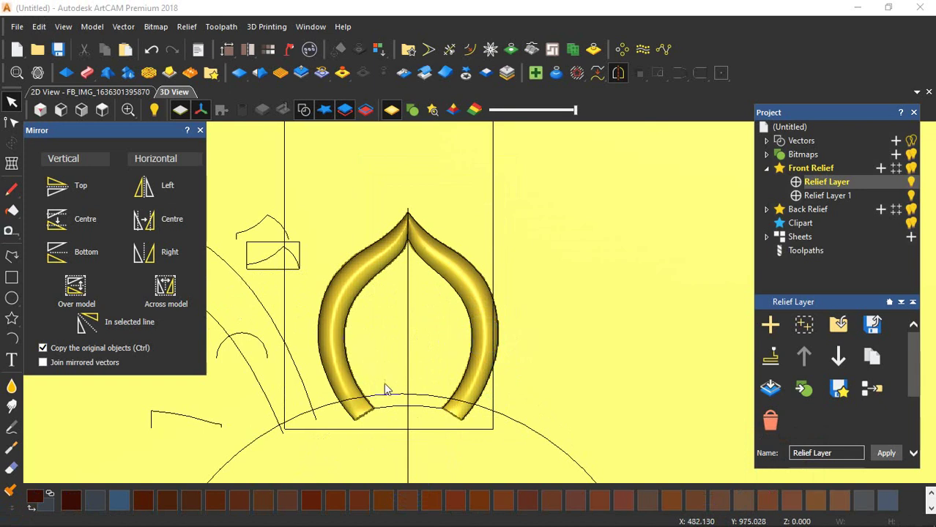
{"action": "scroll", "coordinate": [410, 377], "scroll_direction": "down", "scroll_amount": 2}
{"action": "scroll", "coordinate": [454, 344], "scroll_direction": "up", "scroll_amount": 2}
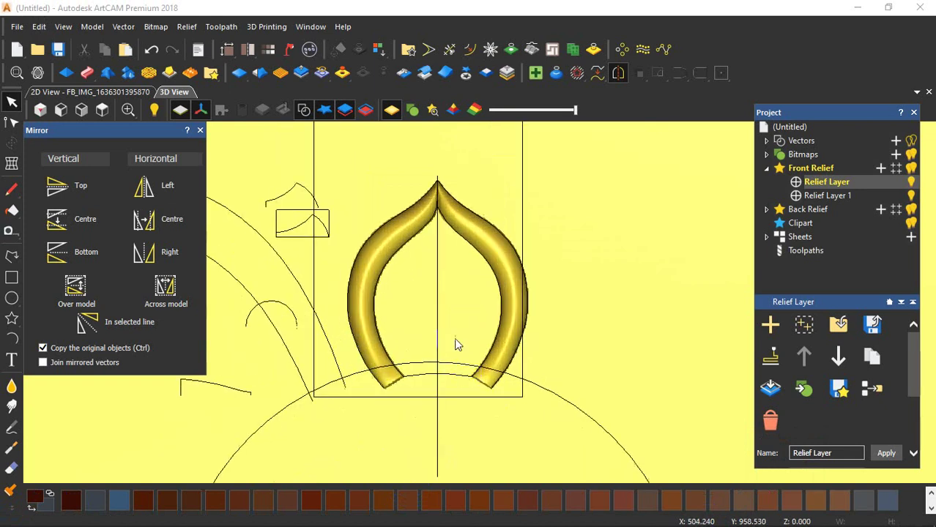
- Join the petal's left and right inner curves with the bottom arc using Join Vectors at tolerance 1
{"action": "left_click", "coordinate": [489, 267]}
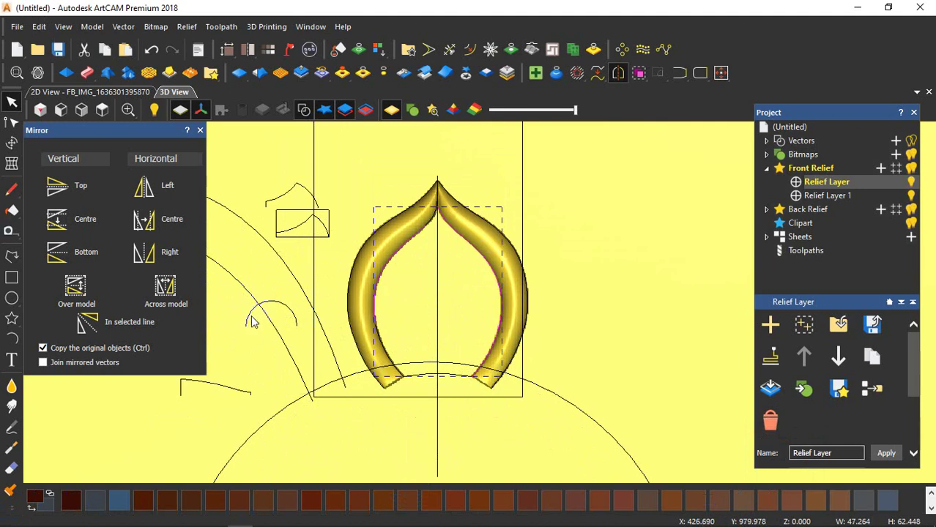
{"action": "left_click", "coordinate": [421, 375]}
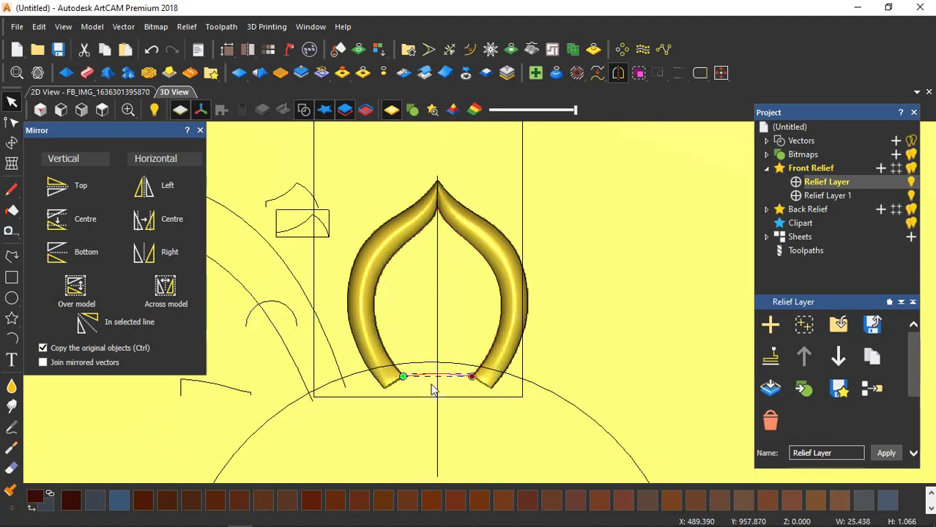
{"action": "left_click", "coordinate": [386, 355], "text": "shift"}
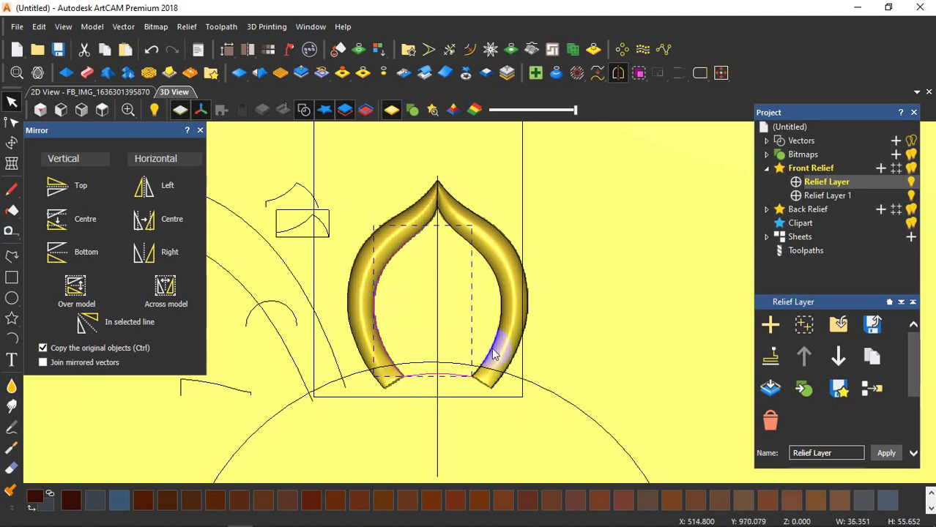
{"action": "left_click", "coordinate": [499, 320], "text": "shift"}
{"action": "left_click", "coordinate": [155, 183]}
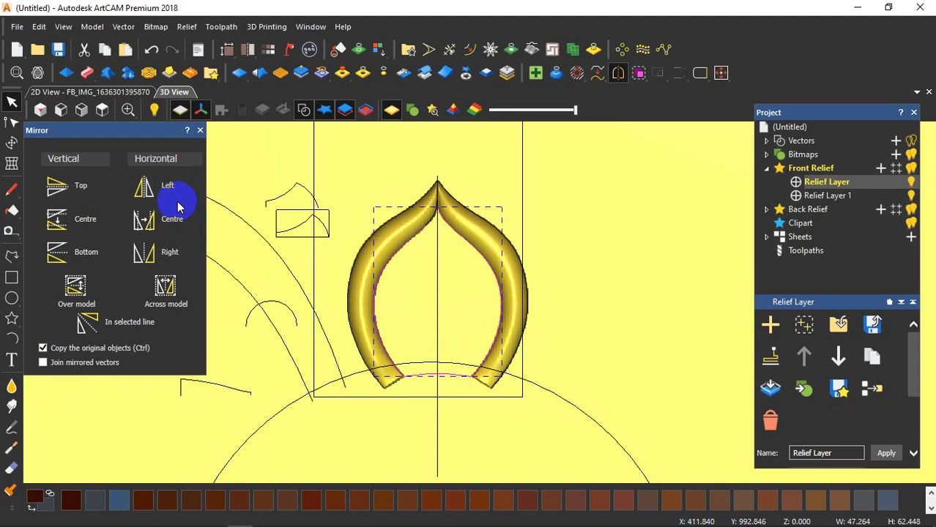
{"action": "key", "text": "j"}
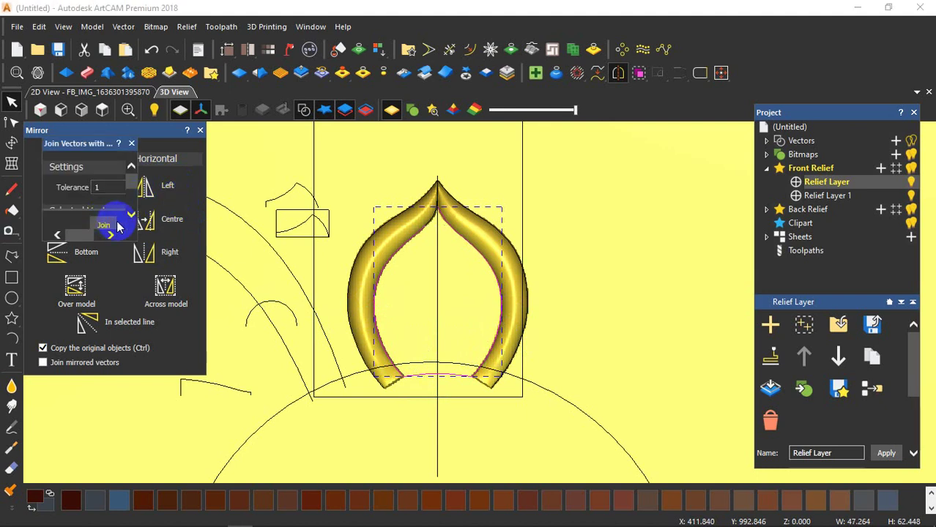
- Join the short left inner tip curve to the petal's inner outline with tolerance 1
{"action": "scroll", "coordinate": [438, 236], "scroll_direction": "up", "scroll_amount": 4}
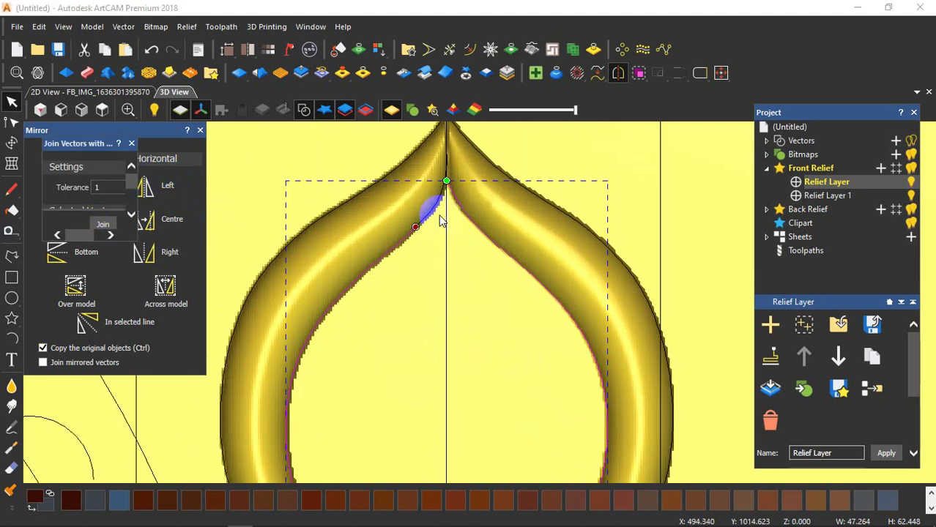
{"action": "left_click", "coordinate": [432, 215]}
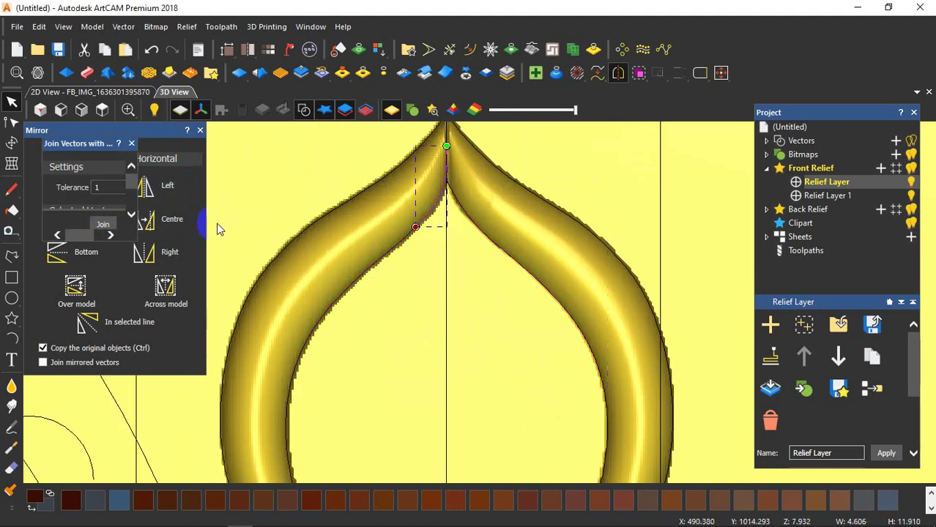
{"action": "left_click", "coordinate": [393, 248], "text": "shift"}
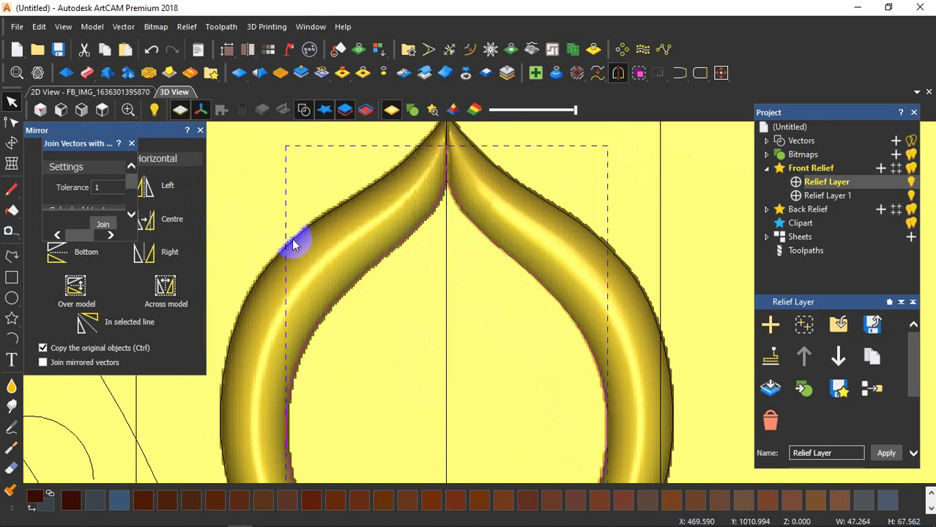
{"action": "scroll", "coordinate": [463, 183], "scroll_direction": "up", "scroll_amount": 3}
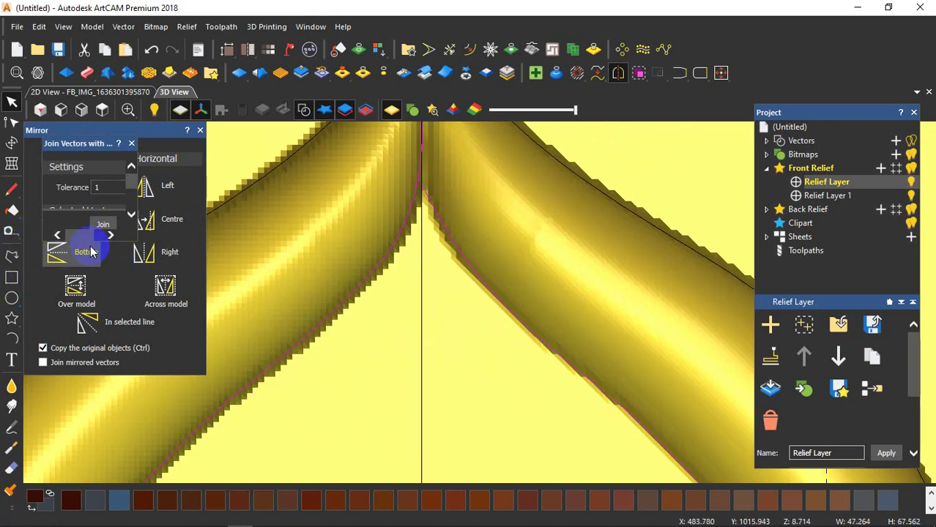
{"action": "left_click", "coordinate": [109, 224]}
{"action": "scroll", "coordinate": [484, 256], "scroll_direction": "down", "scroll_amount": 3}
{"action": "scroll", "coordinate": [500, 181], "scroll_direction": "up", "scroll_amount": 3}
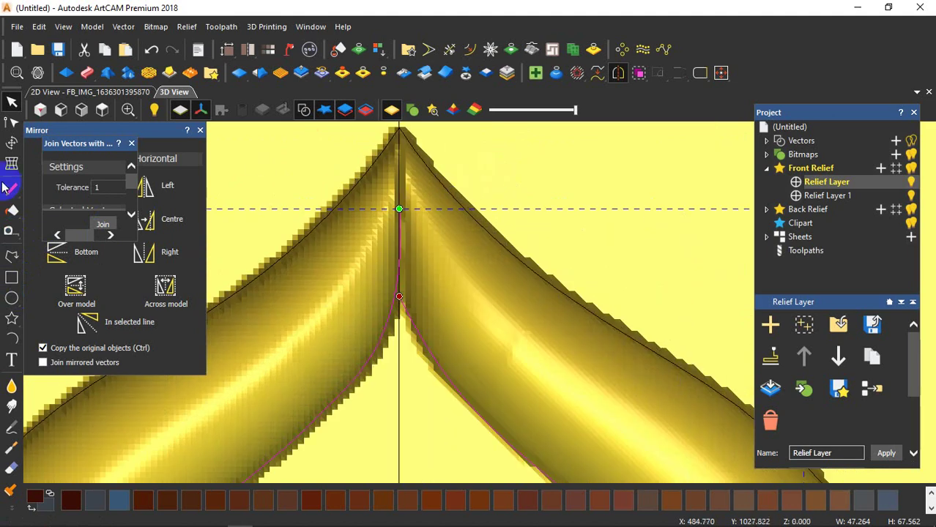
- Reshape the petal's inner outline at the tip so the right curve's handle runs down along the centre line
{"action": "left_click", "coordinate": [11, 122]}
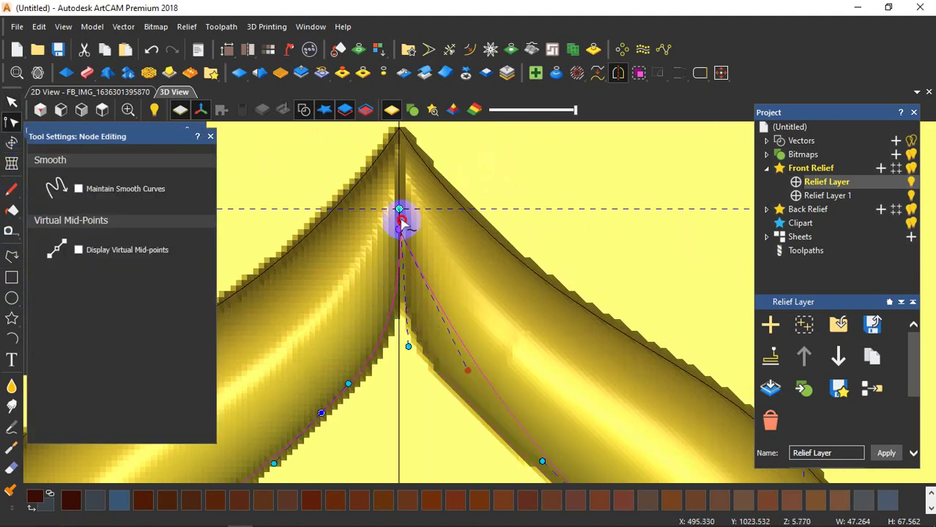
{"action": "left_click_drag", "start_coordinate": [399, 210], "coordinate": [404, 358]}
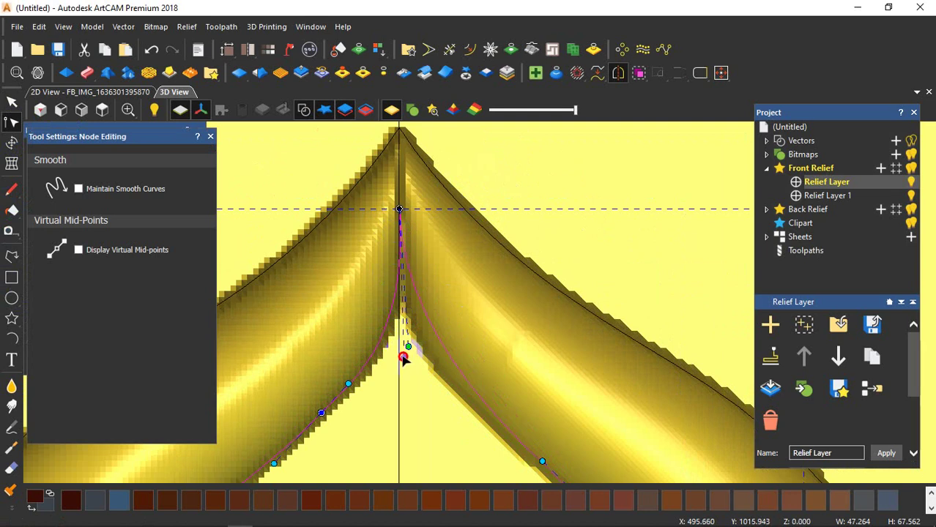
{"action": "scroll", "coordinate": [484, 389], "scroll_direction": "down", "scroll_amount": 8}
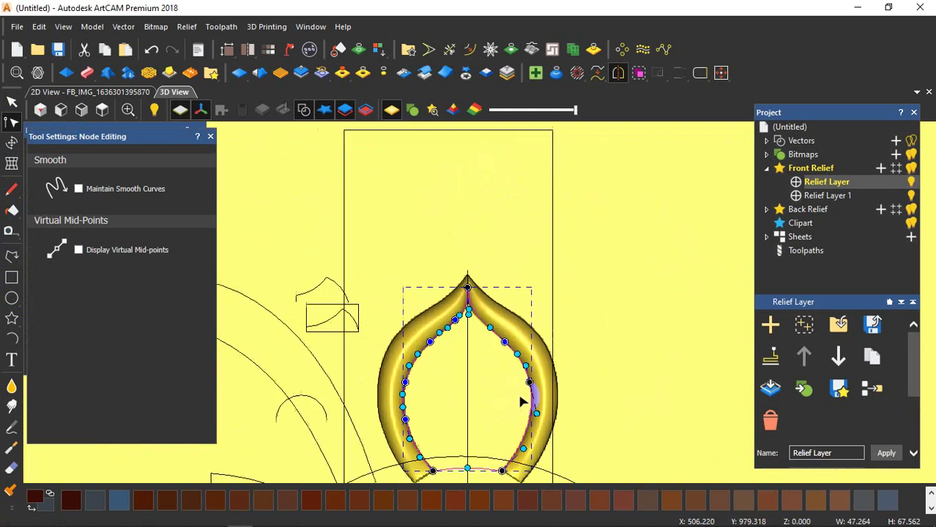
{"action": "left_click", "coordinate": [564, 356]}
{"action": "scroll", "coordinate": [504, 348], "scroll_direction": "up", "scroll_amount": 3}
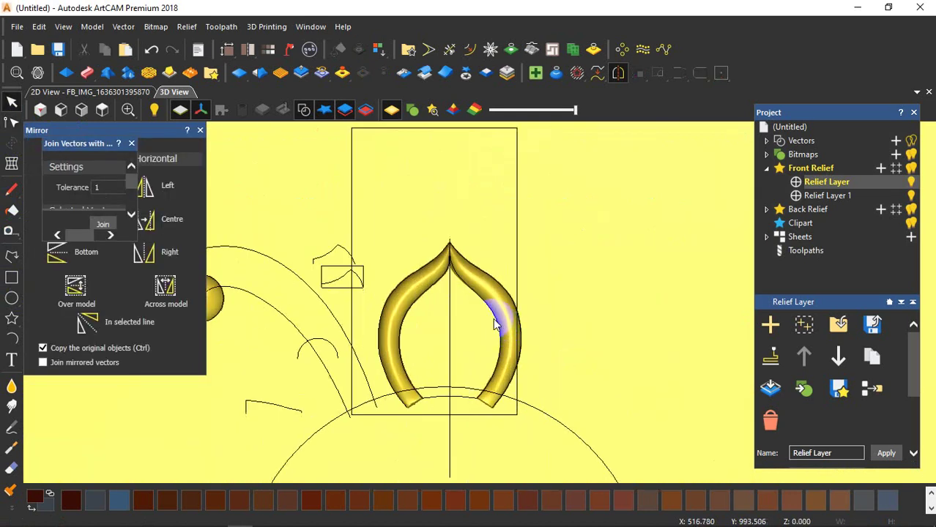
- Give the petal's closed inner outline a round shape profile with an angle of 78
{"action": "left_click", "coordinate": [495, 324]}
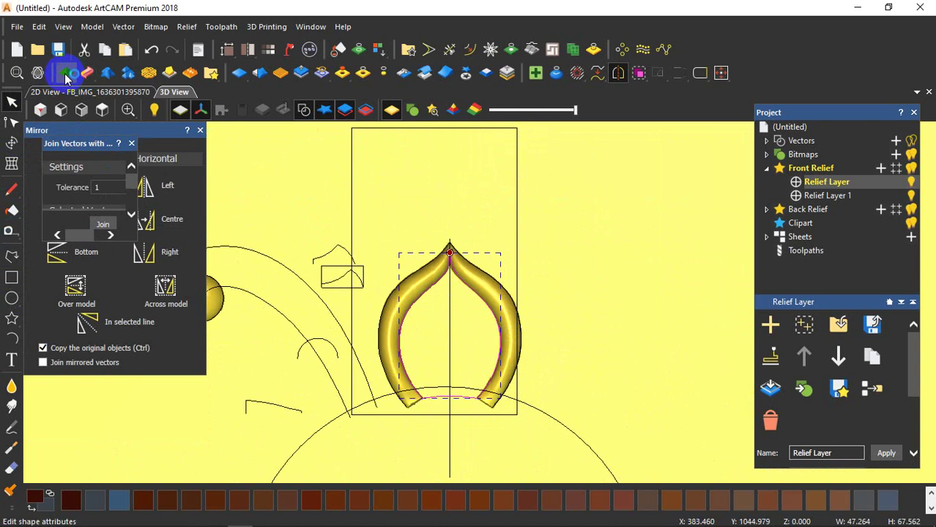
{"action": "left_click", "coordinate": [66, 72]}
{"action": "scroll", "coordinate": [439, 392], "scroll_direction": "up", "scroll_amount": 2}
{"action": "left_click_drag", "start_coordinate": [438, 393], "coordinate": [349, 293]}
{"action": "left_click", "coordinate": [71, 213]}
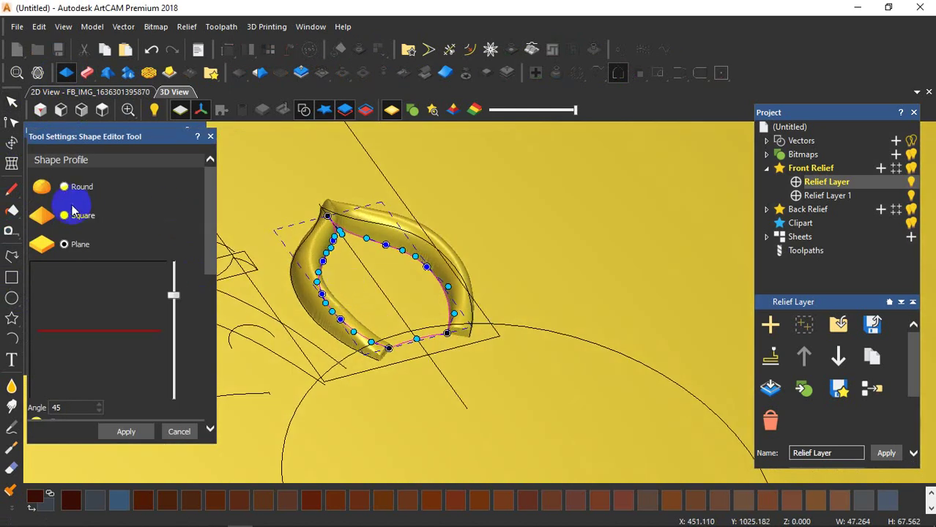
{"action": "left_click", "coordinate": [64, 187]}
{"action": "left_click", "coordinate": [181, 288]}
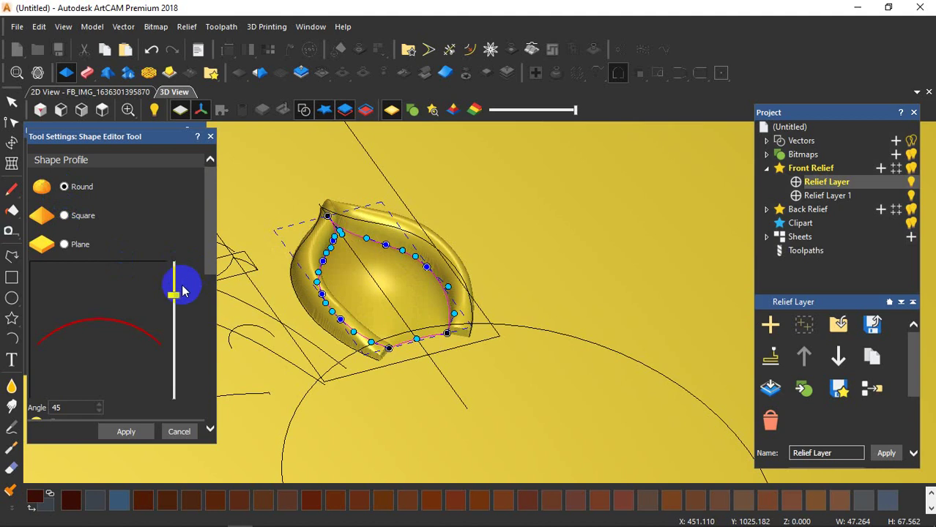
{"action": "left_click_drag", "start_coordinate": [174, 287], "coordinate": [174, 271]}
{"action": "left_click_drag", "start_coordinate": [313, 267], "coordinate": [492, 285]}
{"action": "scroll", "coordinate": [492, 285], "scroll_direction": "down", "scroll_amount": 4}
{"action": "scroll", "coordinate": [108, 352], "scroll_direction": "down", "scroll_amount": 7}
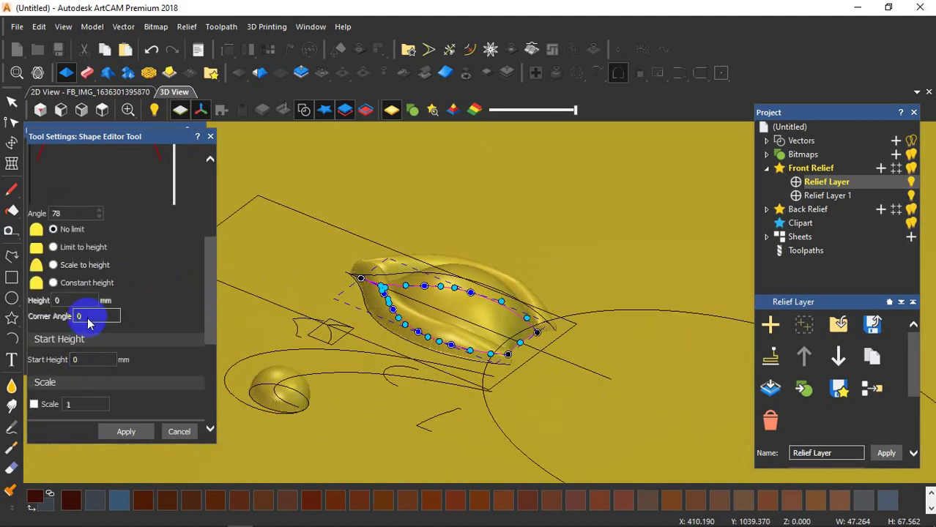
- Apply the round shape with a start height of 2 mm, scaled to a height of 10 mm
{"action": "left_click", "coordinate": [88, 360]}
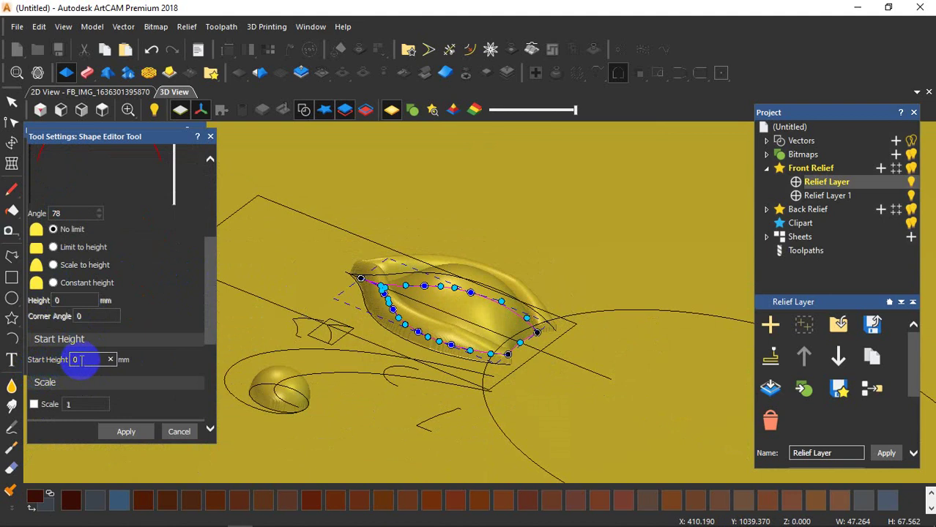
{"action": "type", "text": "2"}
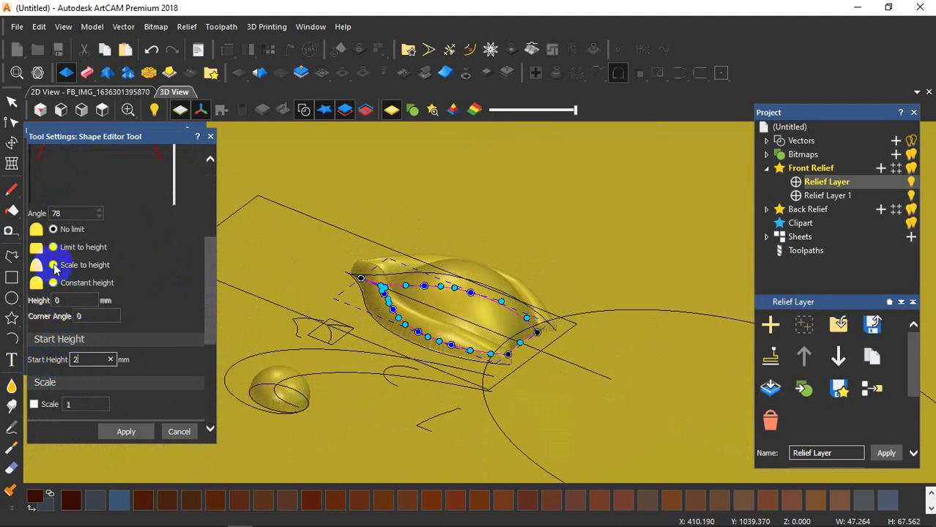
{"action": "left_click", "coordinate": [52, 264]}
{"action": "left_click", "coordinate": [70, 300]}
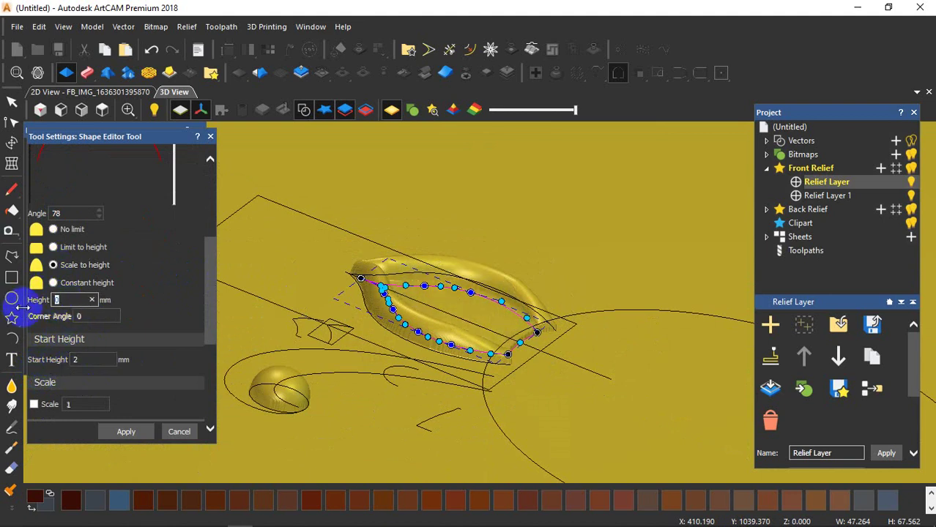
{"action": "type", "text": "10"}
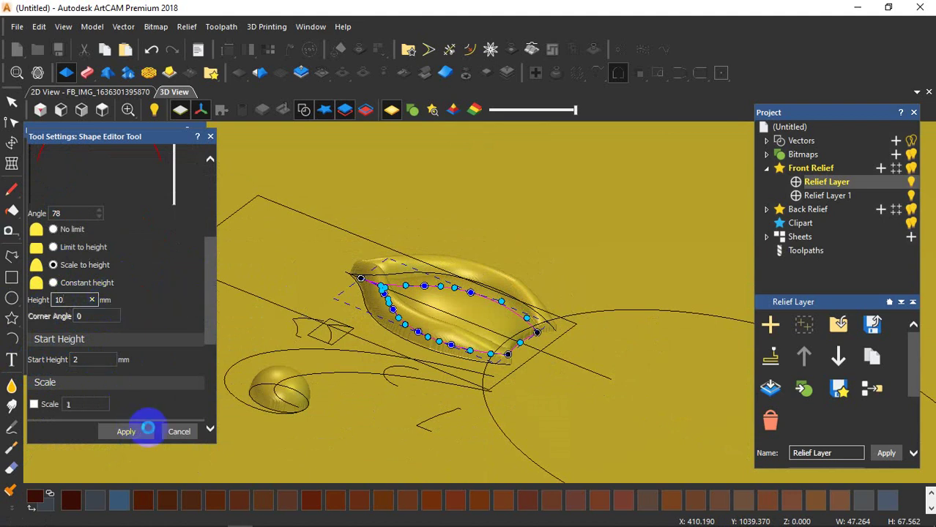
{"action": "left_click", "coordinate": [191, 430]}
- Examine the domed petal centre and its rim from several angles
{"action": "scroll", "coordinate": [451, 354], "scroll_direction": "up", "scroll_amount": 4}
{"action": "left_click_drag", "start_coordinate": [451, 354], "coordinate": [455, 344]}
{"action": "scroll", "coordinate": [488, 323], "scroll_direction": "down", "scroll_amount": 4}
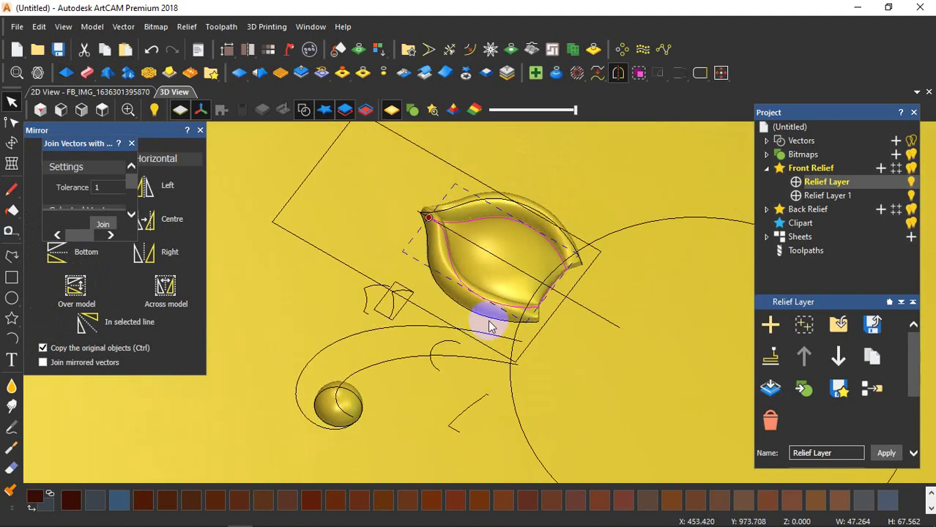
{"action": "scroll", "coordinate": [490, 327], "scroll_direction": "up", "scroll_amount": 3}
{"action": "scroll", "coordinate": [424, 347], "scroll_direction": "down", "scroll_amount": 6}
{"action": "scroll", "coordinate": [530, 285], "scroll_direction": "up", "scroll_amount": 2}
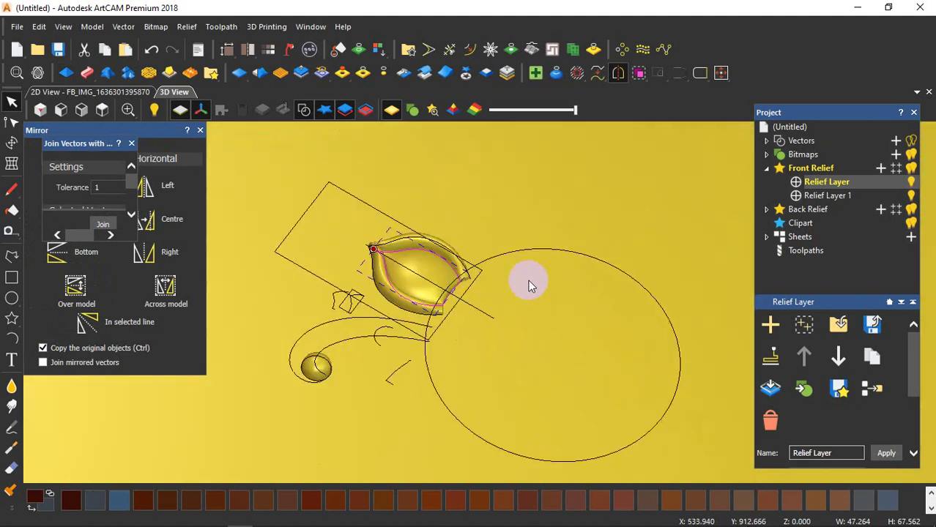
{"action": "scroll", "coordinate": [516, 315], "scroll_direction": "up", "scroll_amount": 4}
{"action": "left_click_drag", "start_coordinate": [528, 330], "coordinate": [572, 386]}
{"action": "left_click_drag", "start_coordinate": [524, 342], "coordinate": [596, 330]}
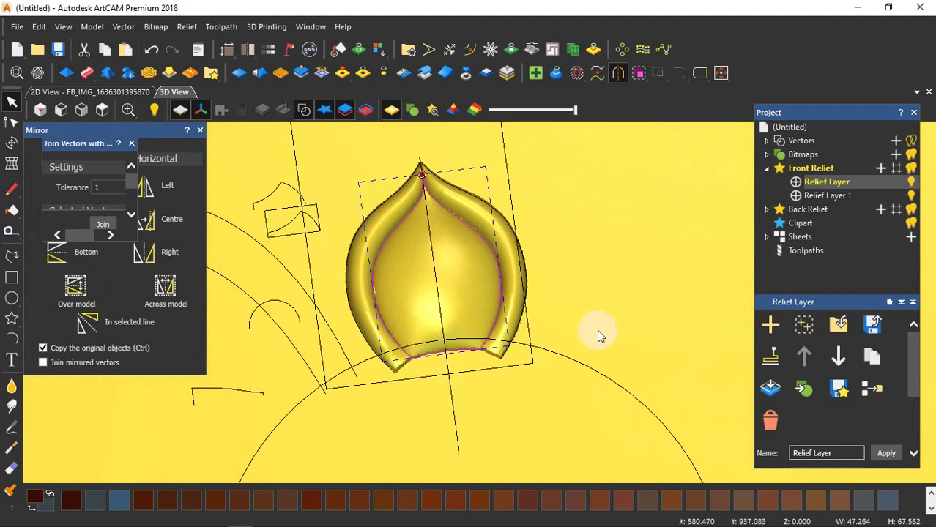
- Move the rectangle down so it is centred around the petal, and create relief clipart from the enclosed petal
{"action": "left_click", "coordinate": [571, 280]}
{"action": "scroll", "coordinate": [536, 278], "scroll_direction": "down", "scroll_amount": 4}
{"action": "left_click", "coordinate": [496, 245]}
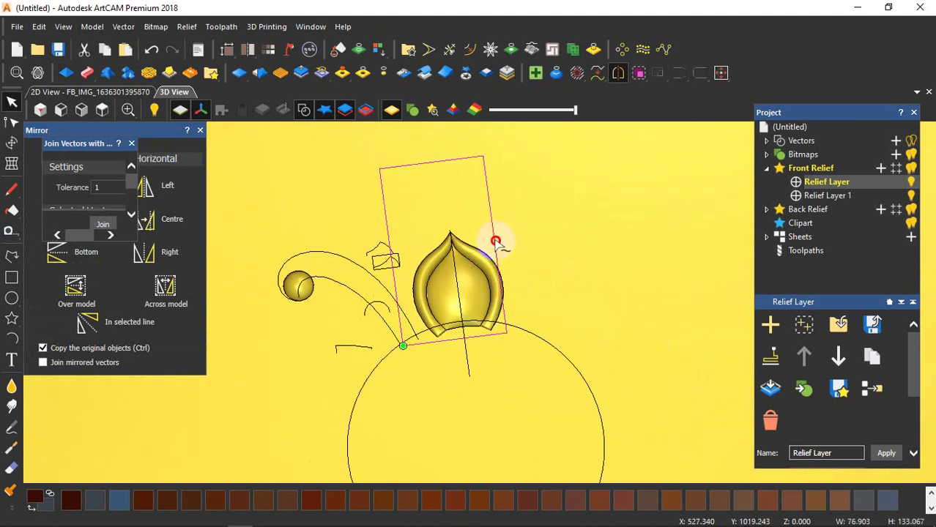
{"action": "left_click_drag", "start_coordinate": [496, 241], "coordinate": [509, 267]}
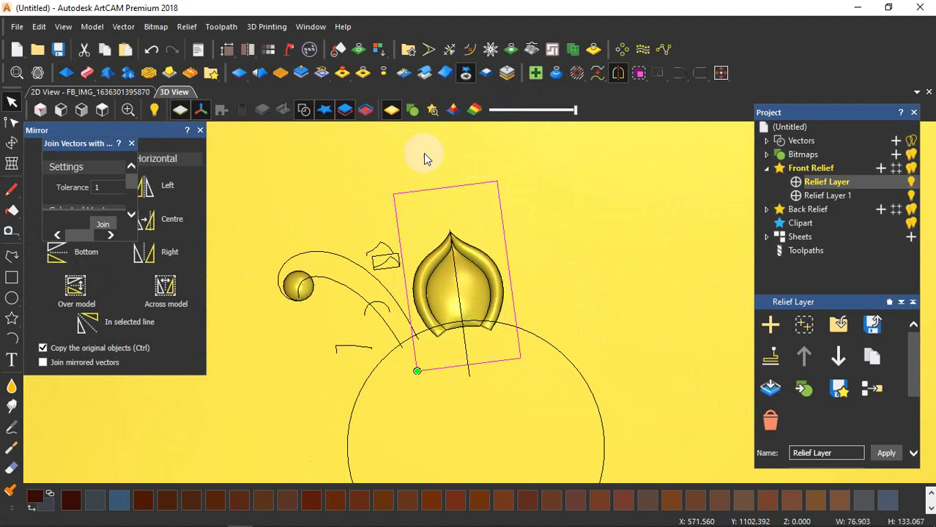
{"action": "left_click", "coordinate": [104, 111]}
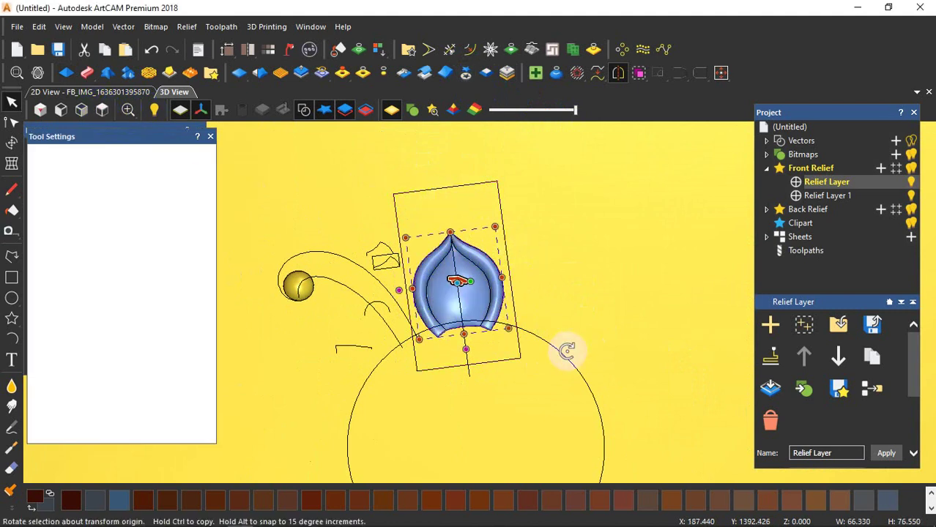
{"action": "scroll", "coordinate": [484, 296], "scroll_direction": "up", "scroll_amount": 5}
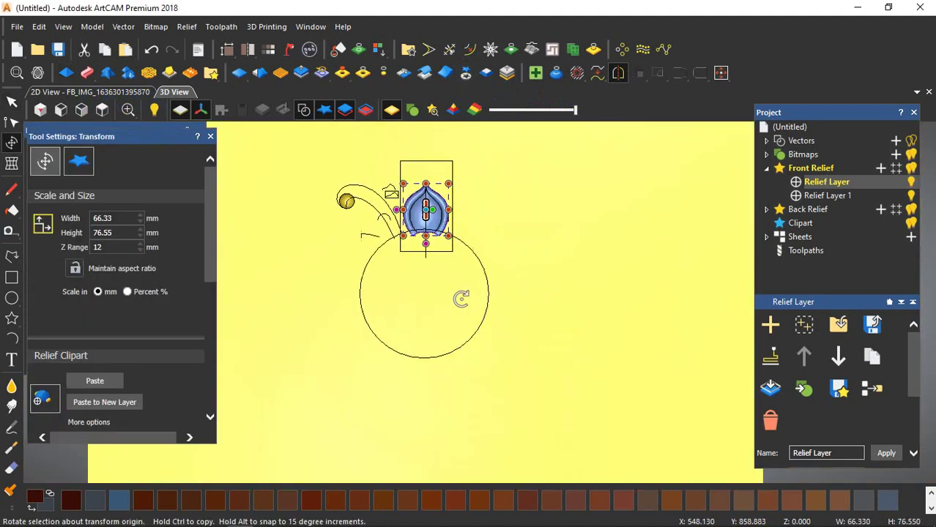
{"action": "left_click", "coordinate": [247, 174]}
- Rotate-copy the petal clipart as 6 objects over a total of 360 degrees around the central circle's centre in the 2D view
{"action": "left_click", "coordinate": [90, 92]}
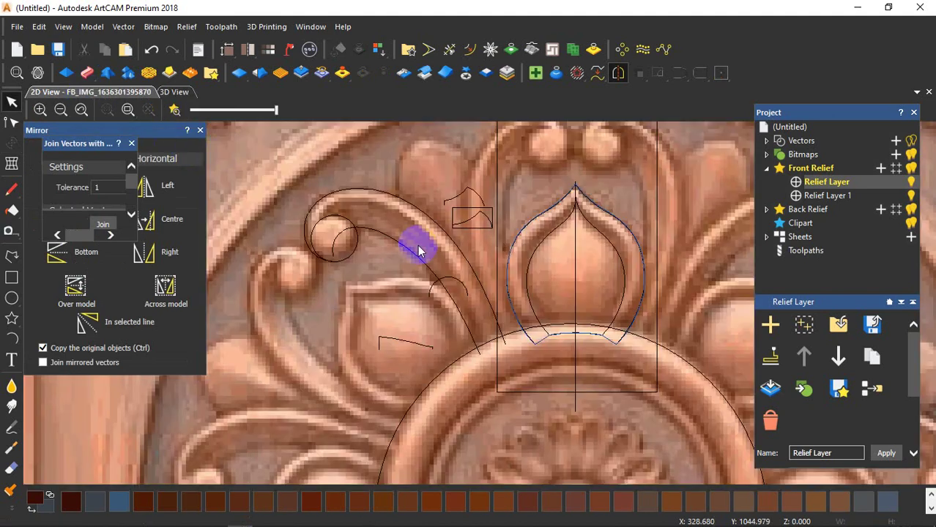
{"action": "scroll", "coordinate": [554, 319], "scroll_direction": "down", "scroll_amount": 5}
{"action": "scroll", "coordinate": [554, 319], "scroll_direction": "up", "scroll_amount": 3}
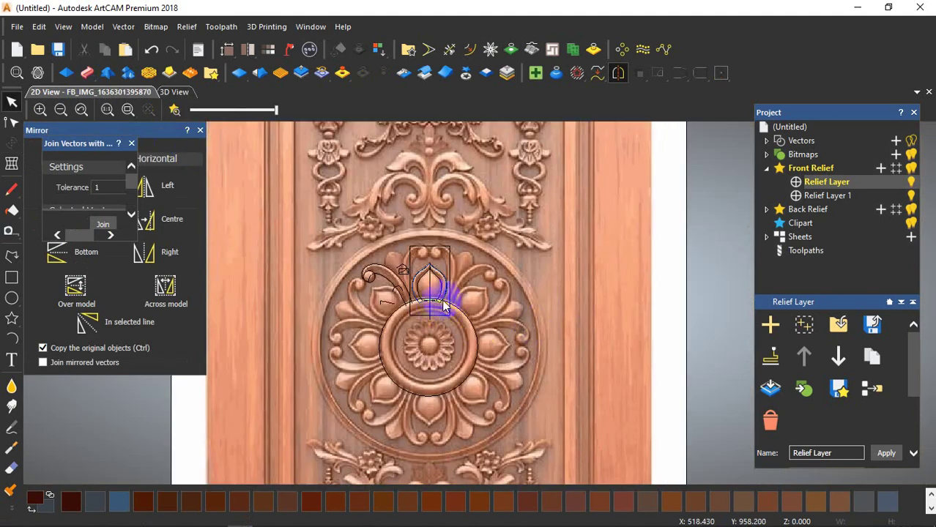
{"action": "left_click", "coordinate": [442, 306]}
{"action": "left_click", "coordinate": [621, 48]}
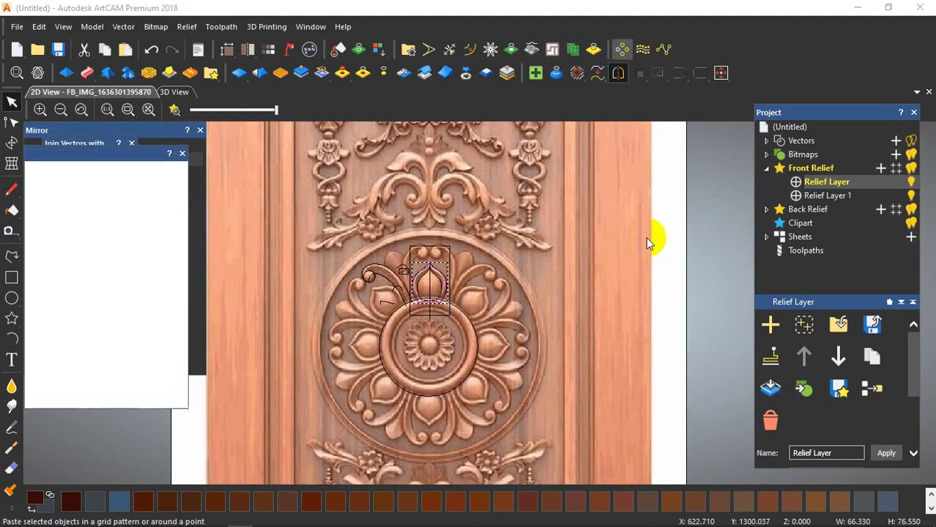
{"action": "left_click", "coordinate": [75, 212]}
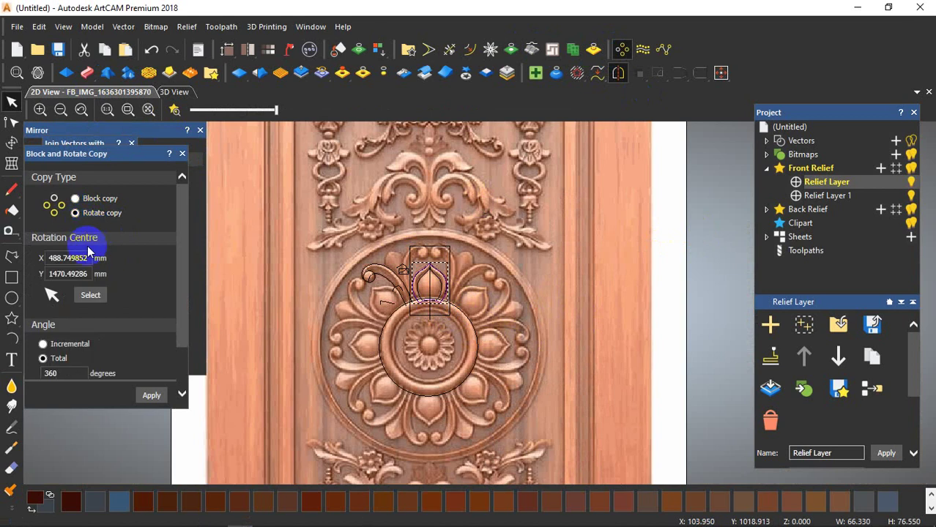
{"action": "left_click", "coordinate": [90, 297]}
{"action": "left_click", "coordinate": [427, 341]}
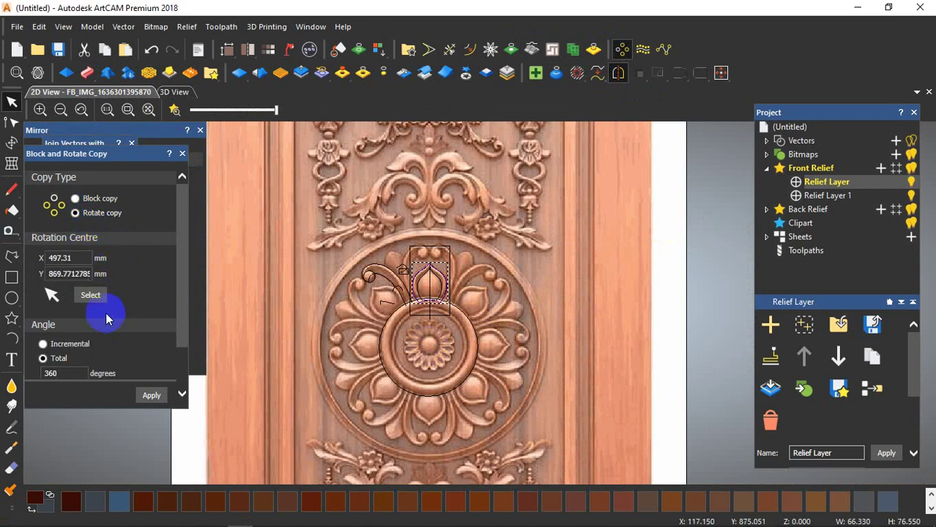
{"action": "scroll", "coordinate": [110, 322], "scroll_direction": "down", "scroll_amount": 2}
{"action": "left_click", "coordinate": [153, 396]}
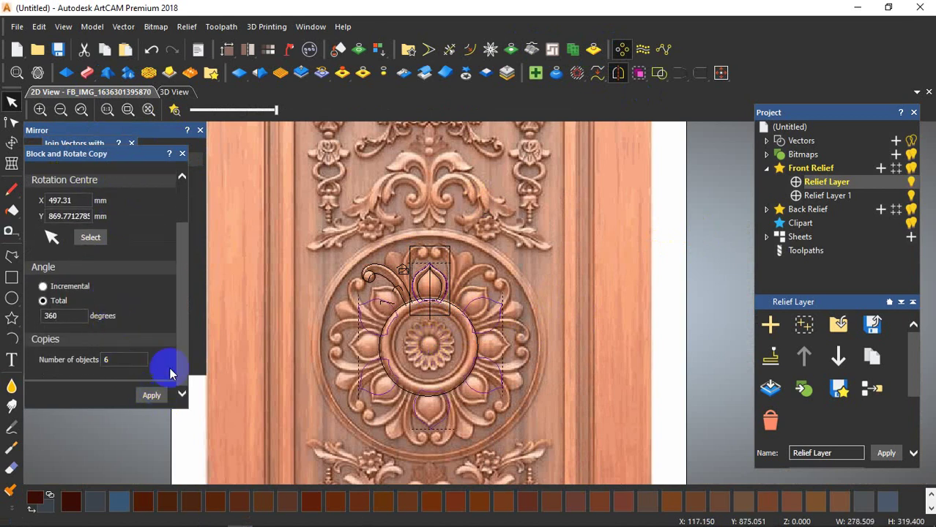
- Merge the copied petal clipart into the relief layer and inspect the ring of petals in 3D
{"action": "left_click_drag", "start_coordinate": [306, 235], "coordinate": [524, 441]}
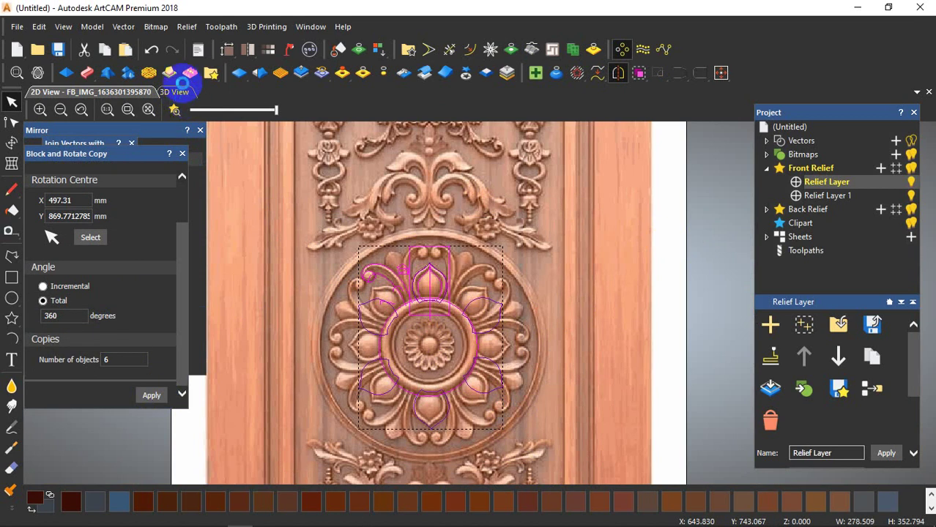
{"action": "key", "text": "ctrl+z"}
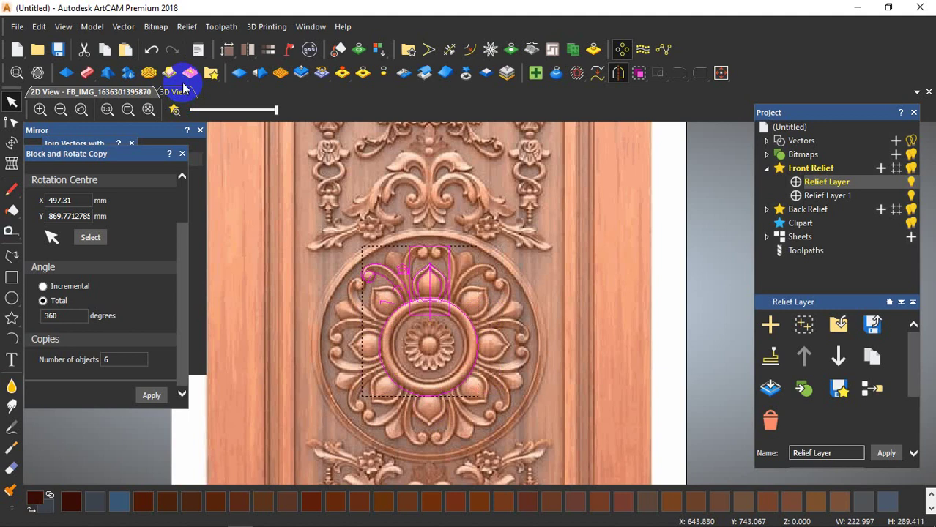
{"action": "left_click", "coordinate": [176, 92]}
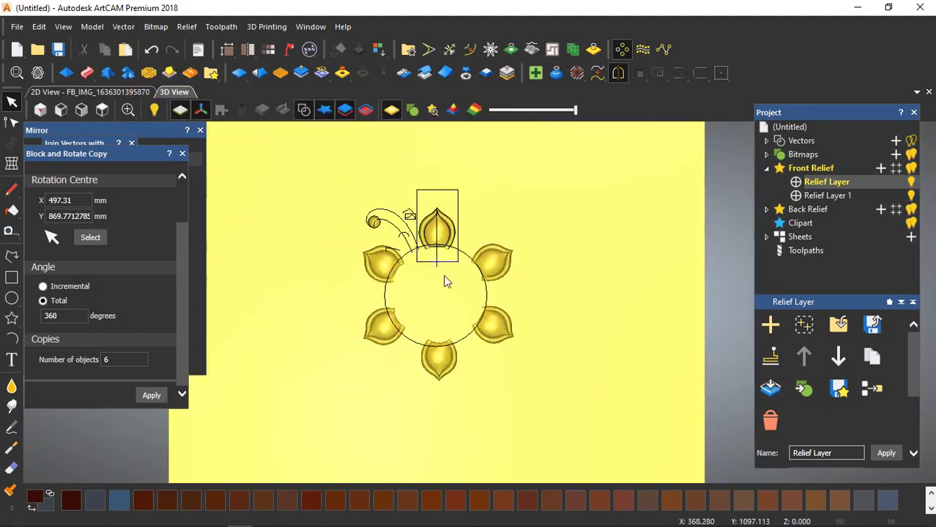
{"action": "left_click_drag", "start_coordinate": [461, 322], "coordinate": [386, 324]}
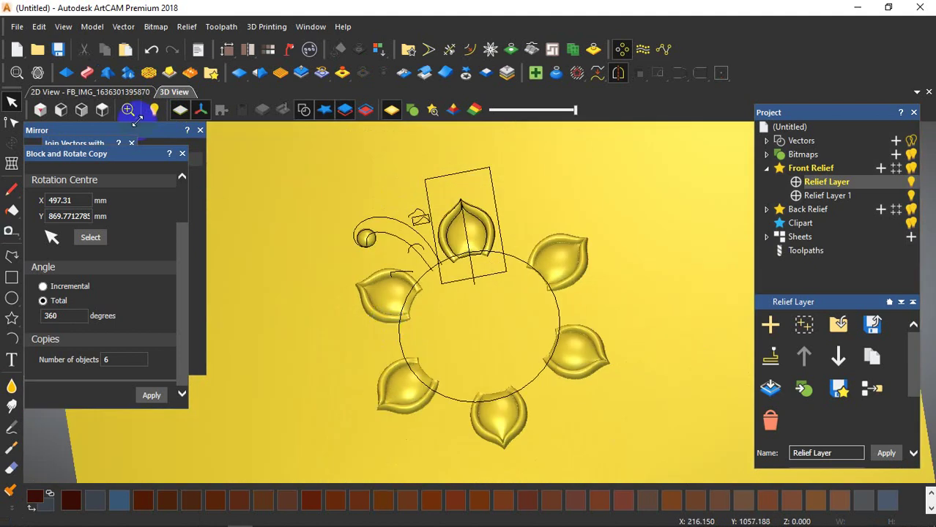
- Smooth the whole relief layer at 30% strength and check the softened petal edges up close
{"action": "left_click", "coordinate": [258, 83]}
{"action": "scroll", "coordinate": [513, 302], "scroll_direction": "up", "scroll_amount": 3}
{"action": "left_click_drag", "start_coordinate": [437, 323], "coordinate": [308, 222]}
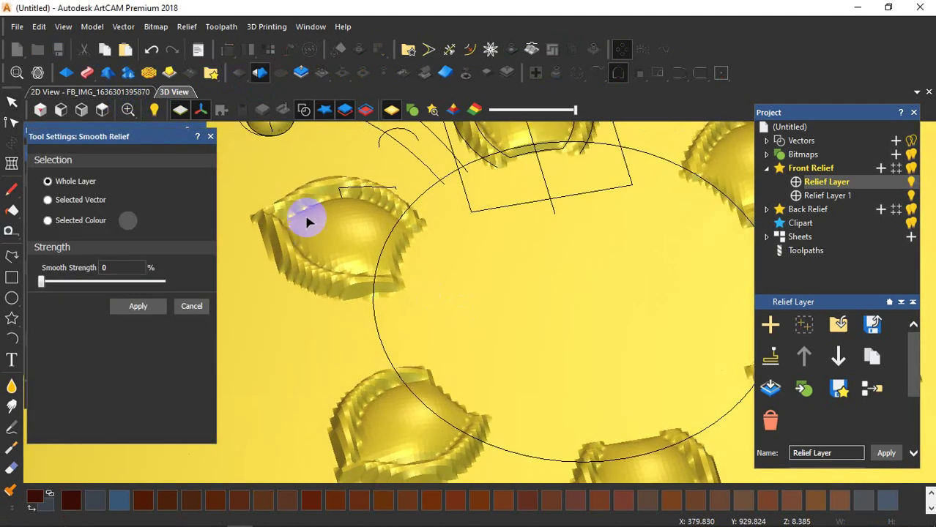
{"action": "scroll", "coordinate": [308, 222], "scroll_direction": "up", "scroll_amount": 2}
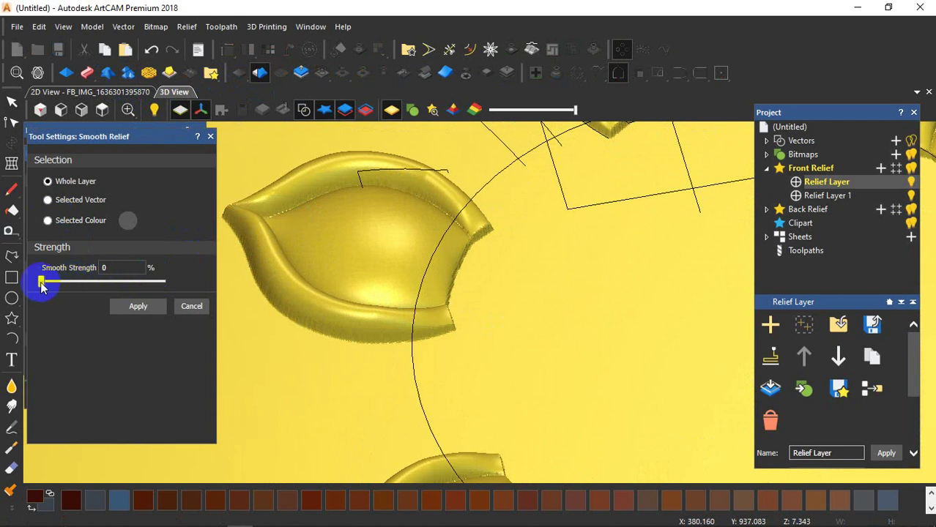
{"action": "left_click_drag", "start_coordinate": [41, 281], "coordinate": [78, 281]}
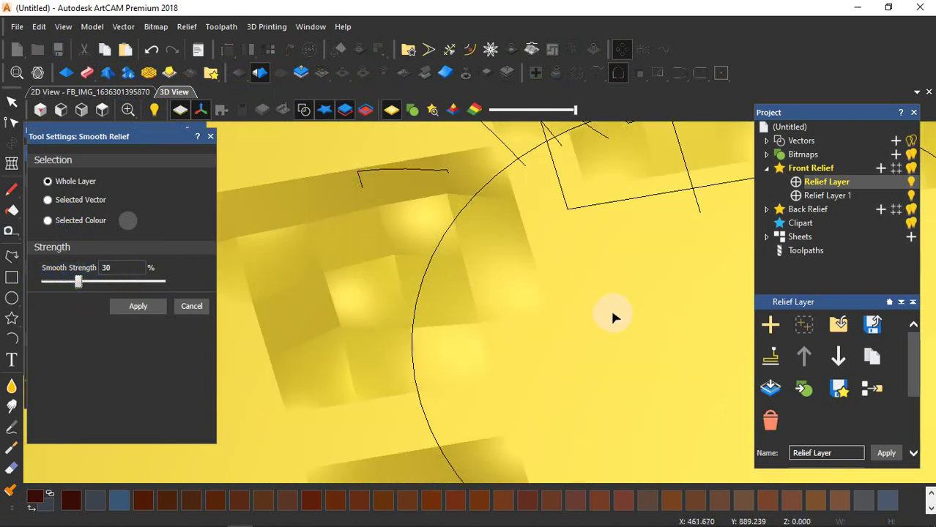
{"action": "left_click_drag", "start_coordinate": [554, 313], "coordinate": [416, 180]}
{"action": "scroll", "coordinate": [415, 181], "scroll_direction": "up", "scroll_amount": 3}
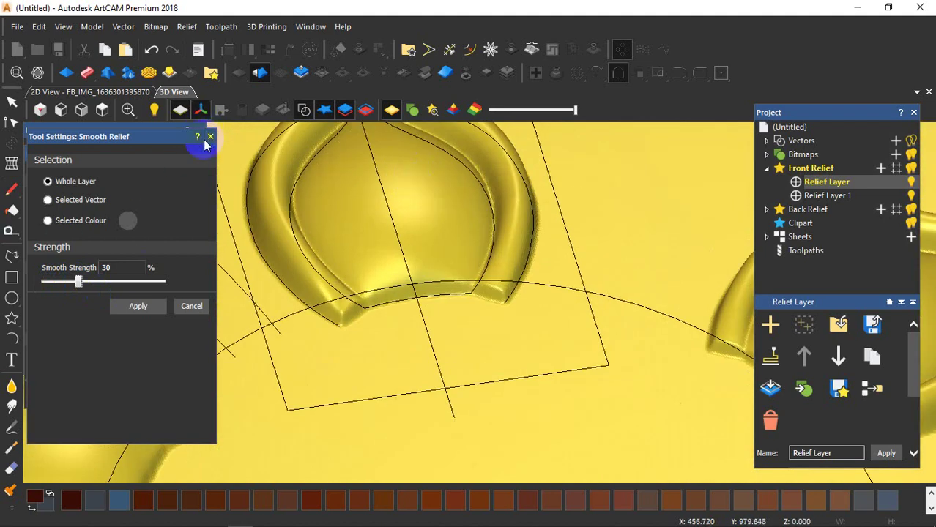
{"action": "left_click", "coordinate": [146, 312]}
{"action": "left_click", "coordinate": [184, 308]}
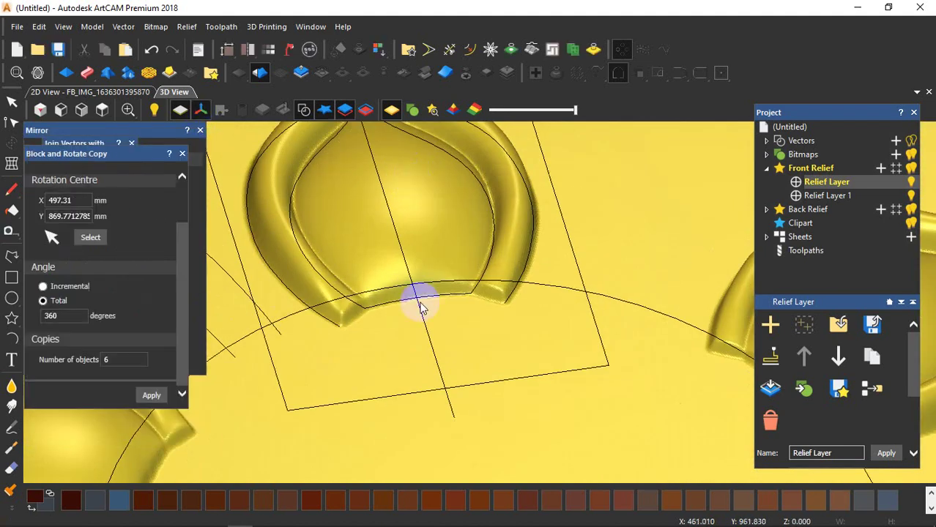
{"action": "scroll", "coordinate": [472, 307], "scroll_direction": "down", "scroll_amount": 3}
{"action": "scroll", "coordinate": [464, 278], "scroll_direction": "up", "scroll_amount": 5}
{"action": "left_click_drag", "start_coordinate": [709, 274], "coordinate": [370, 205]}
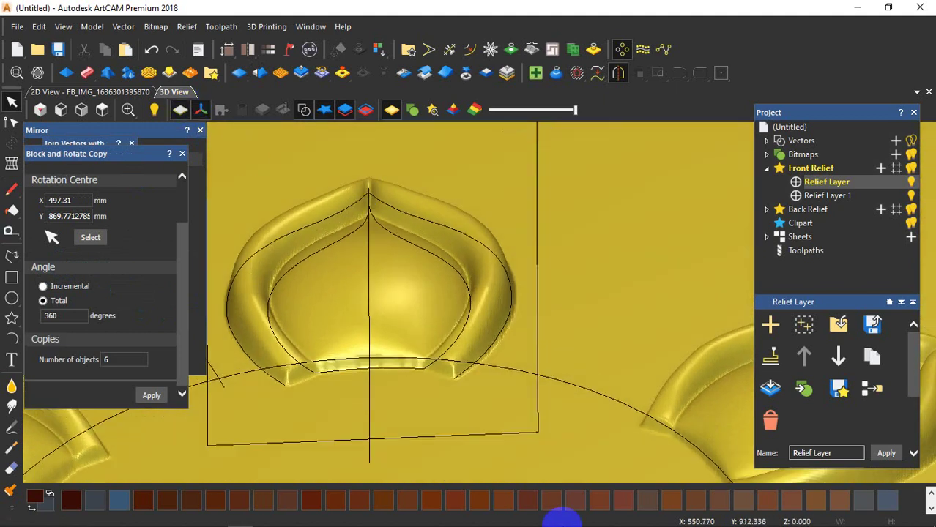